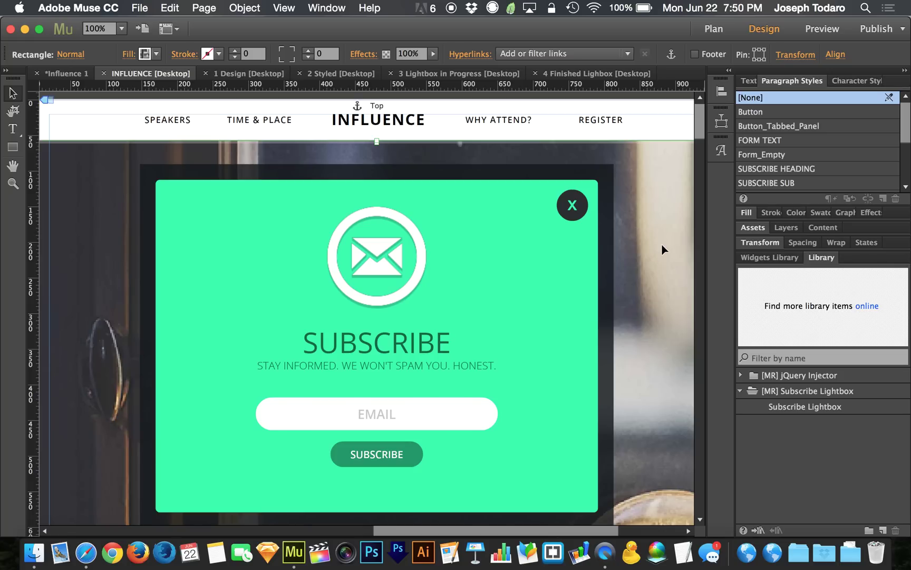
# Preview the INFLUENCE page in Safari so the Subscribe lightbox pops up over the dimmed page.
pyautogui.press('super+alt+e')
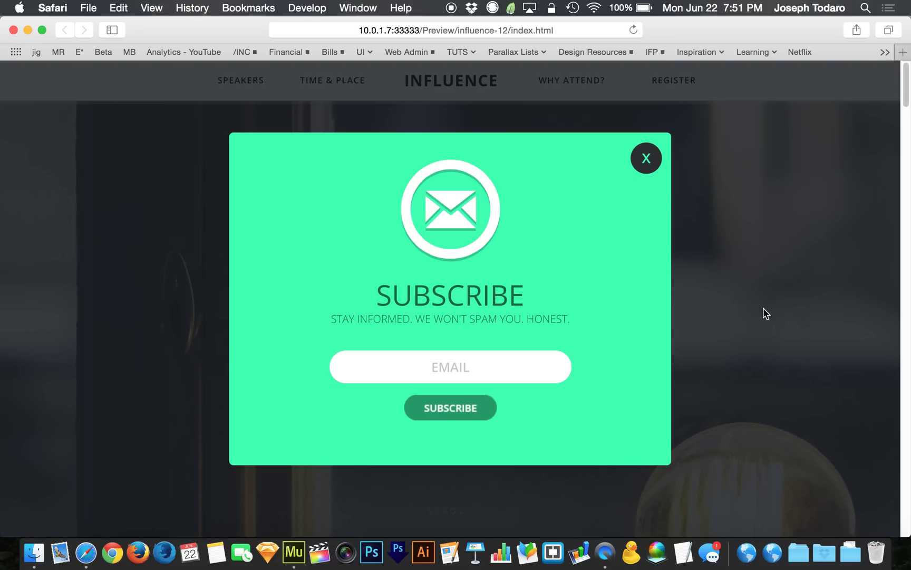
# Close the Subscribe lightbox in the Safari preview and switch back to the Muse layout.
pyautogui.click(645, 157)
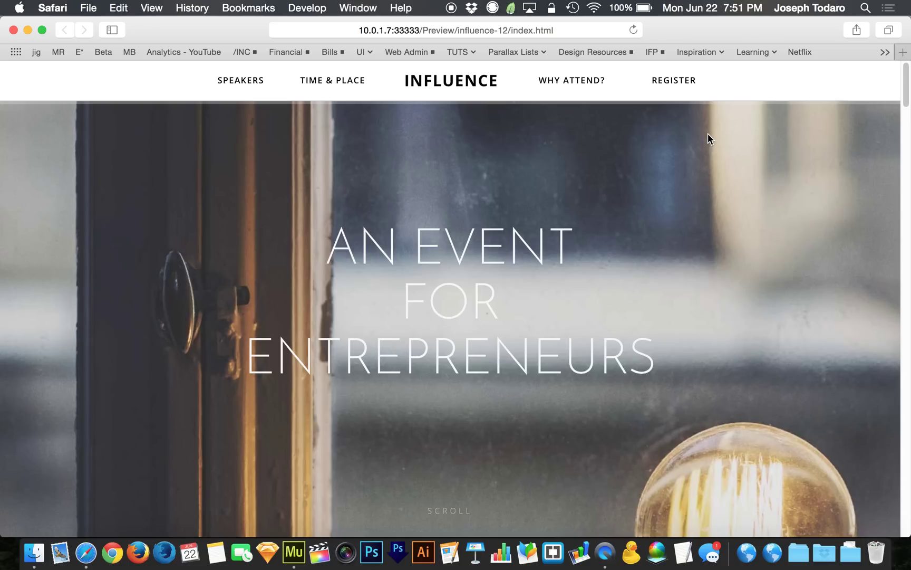
pyautogui.press('super+Tab')
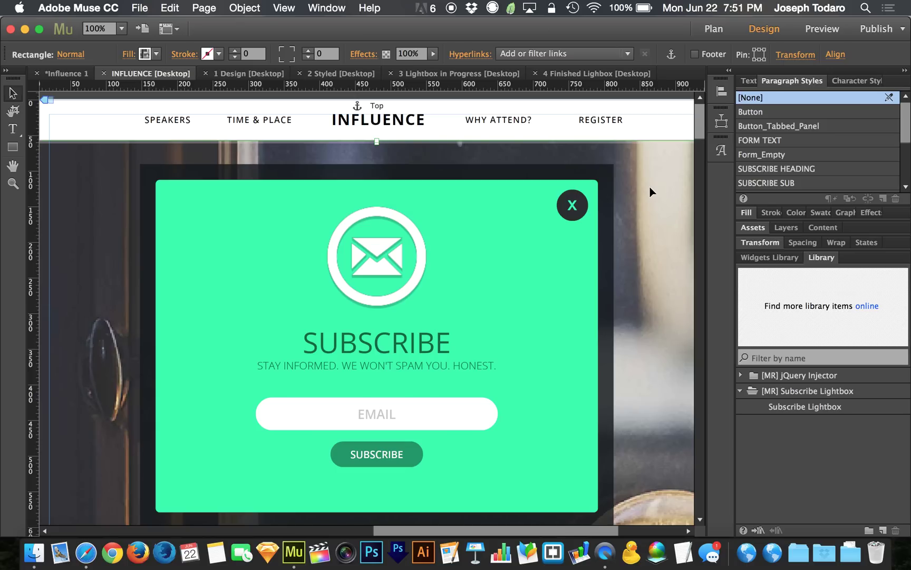
# Select the lightbox composition and show its Lightbox, On Click and Fading settings.
pyautogui.click(570, 234)
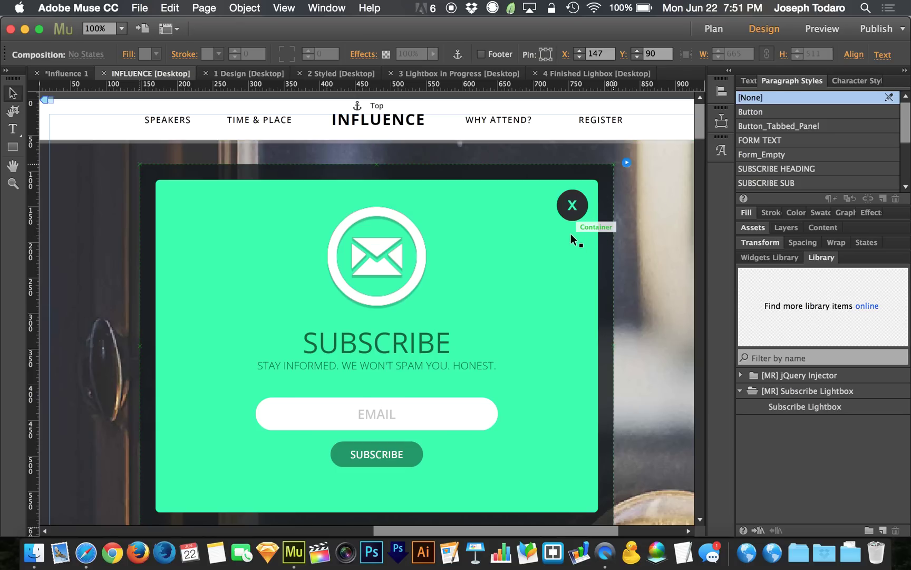
pyautogui.click(627, 163)
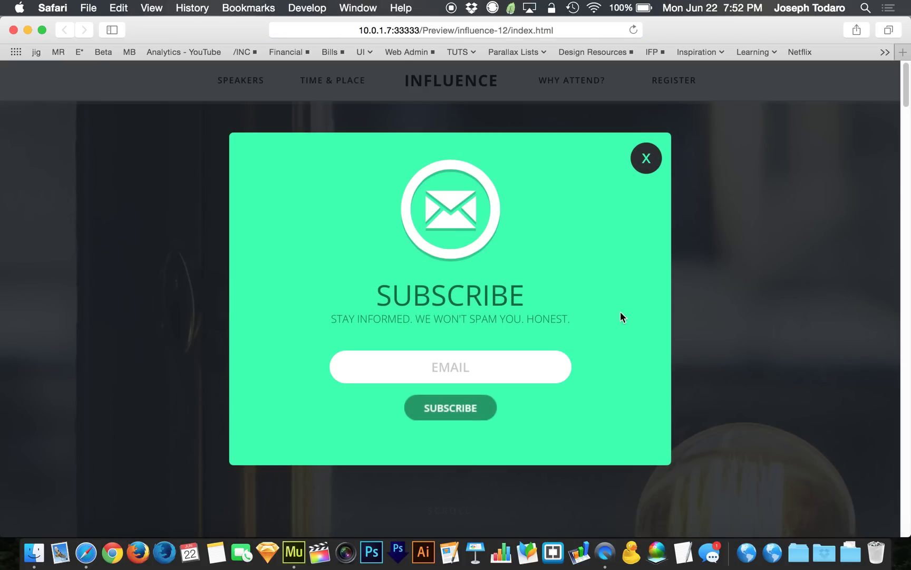
# Dismiss the Subscribe lightbox in the preview and close the Safari preview window.
pyautogui.click(646, 158)
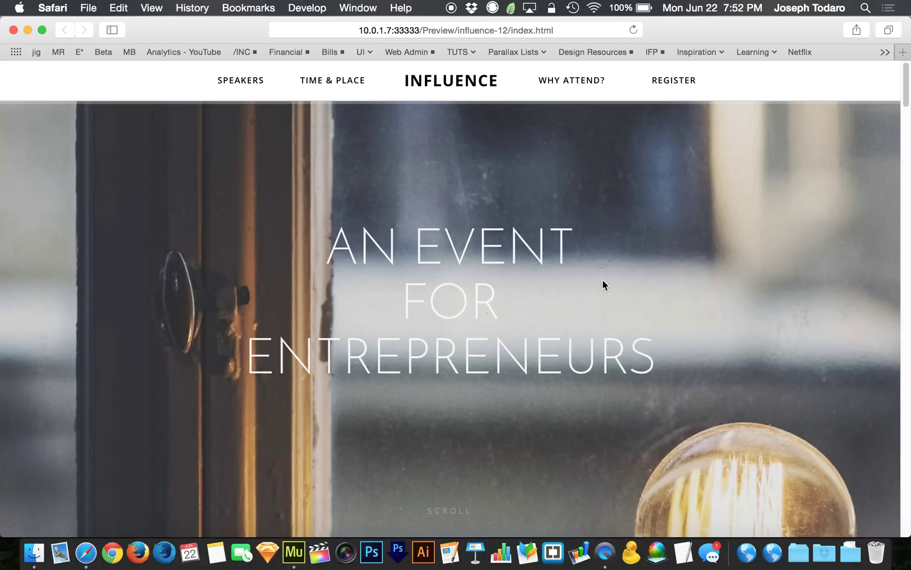
pyautogui.scroll(-3, 614, 262)
pyautogui.press('super+w')
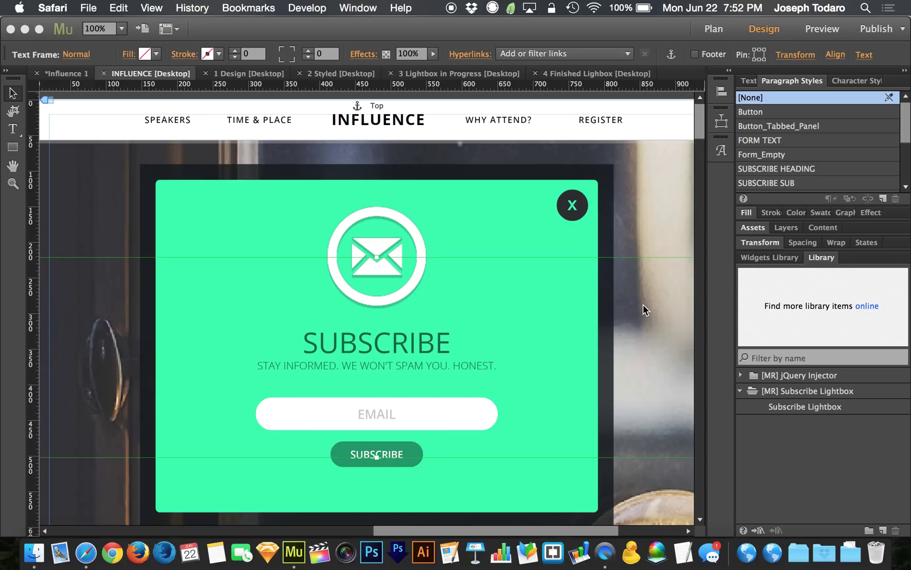
# Inspect the lightbox's composition, dark container, green box and envelope icon, then go to '1 Design [Desktop]'.
pyautogui.click(476, 317)
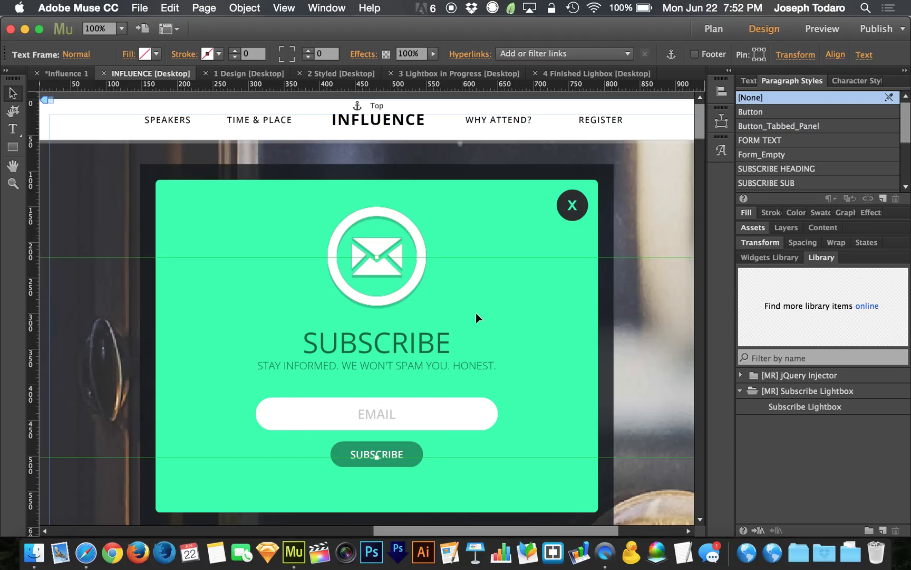
pyautogui.click(502, 194)
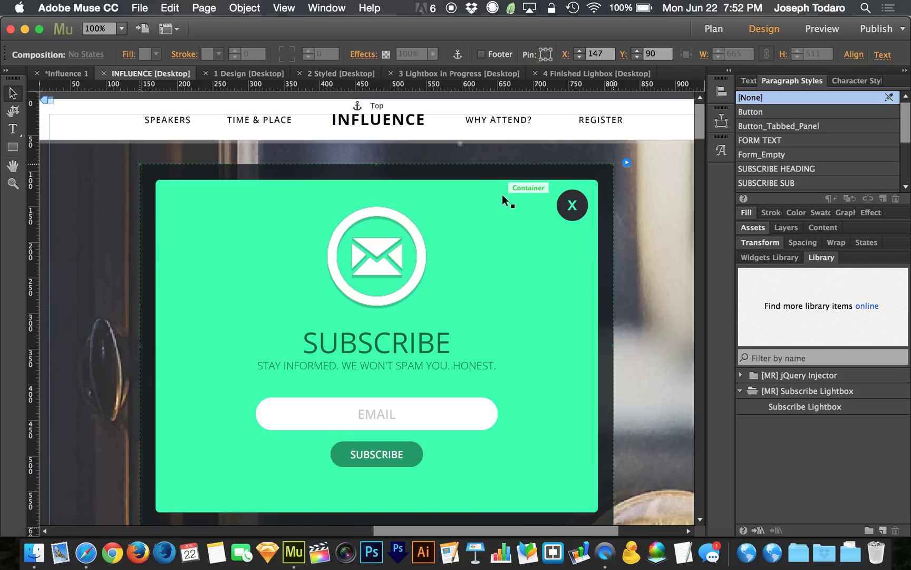
pyautogui.click(441, 210)
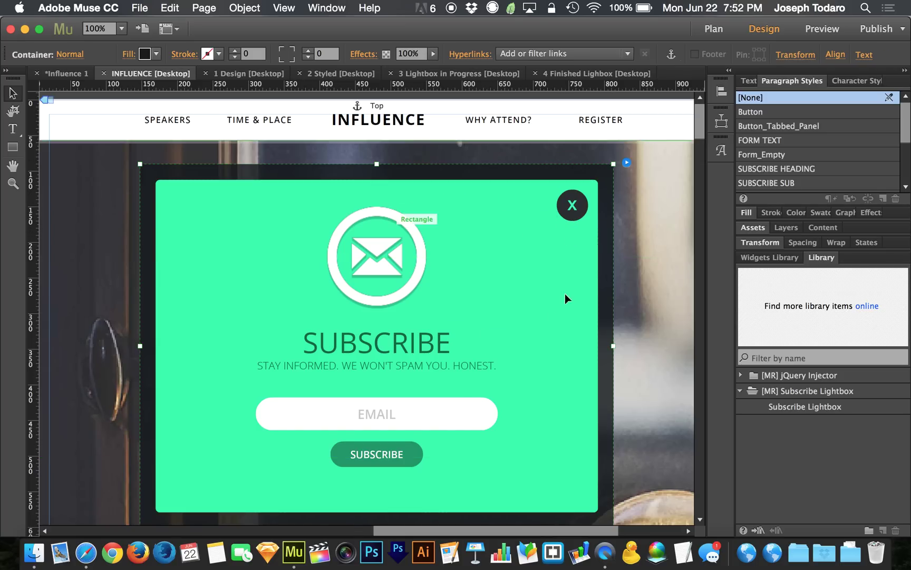
pyautogui.click(456, 242)
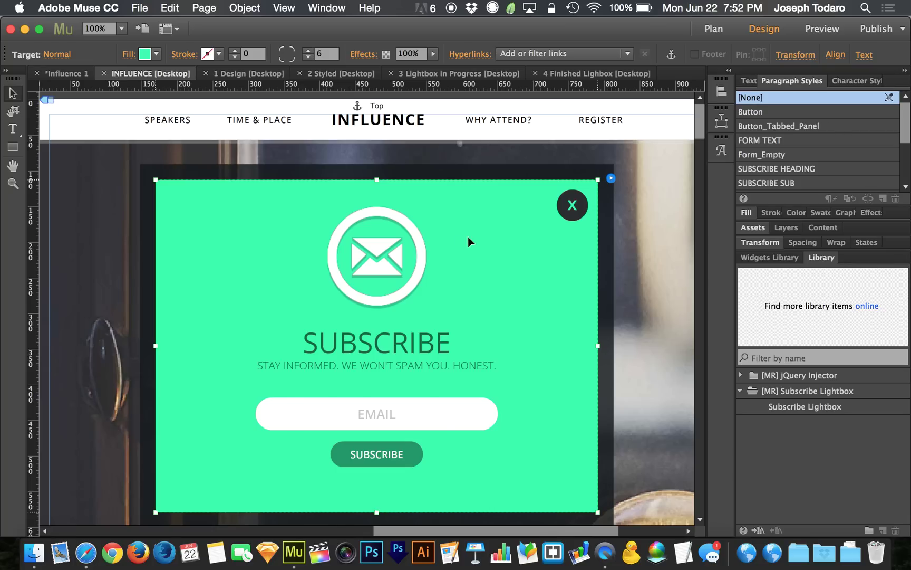
pyautogui.click(401, 218)
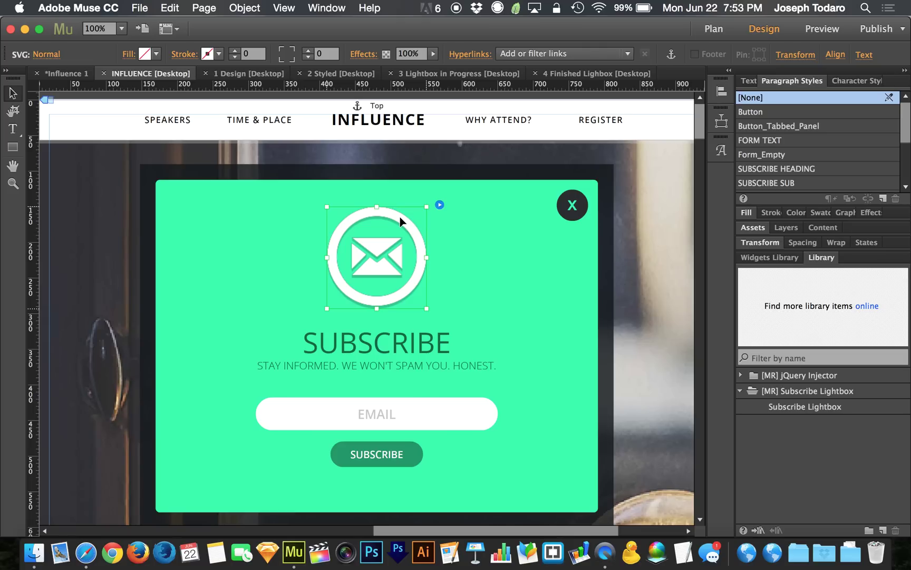
pyautogui.click(248, 73)
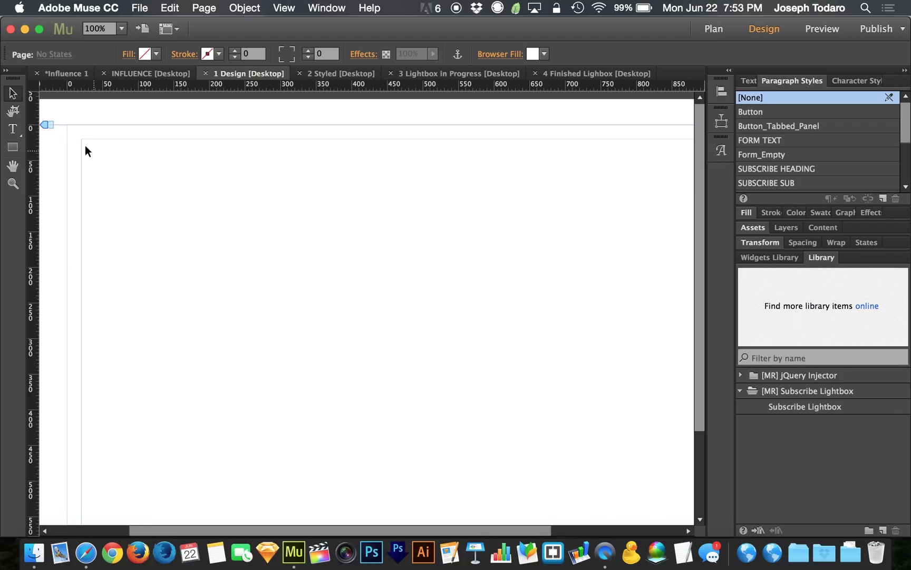
# Draw a 620 × 465 rectangle on the 1 Design page, positioned at X 136, Y 41.
pyautogui.click(12, 147)
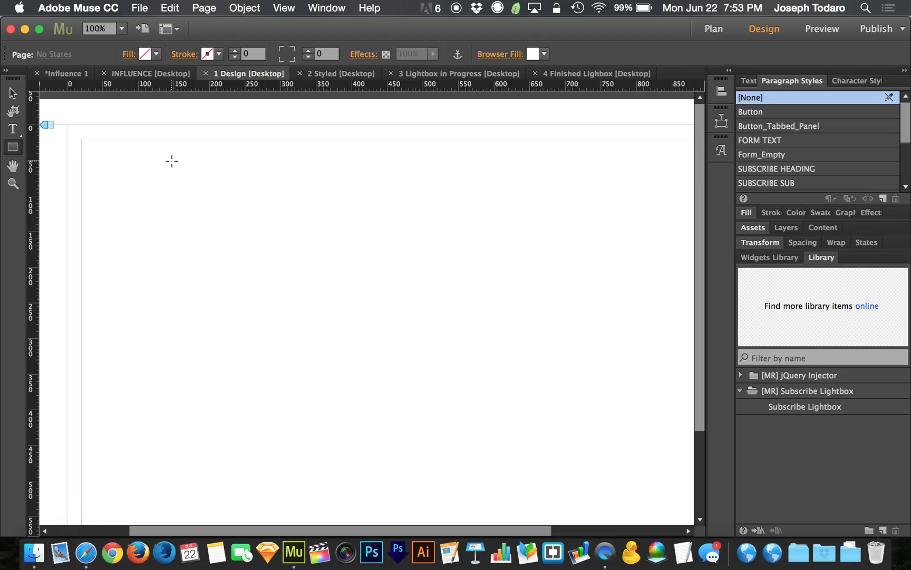
pyautogui.moveTo(172, 161); pyautogui.dragTo(281, 231)
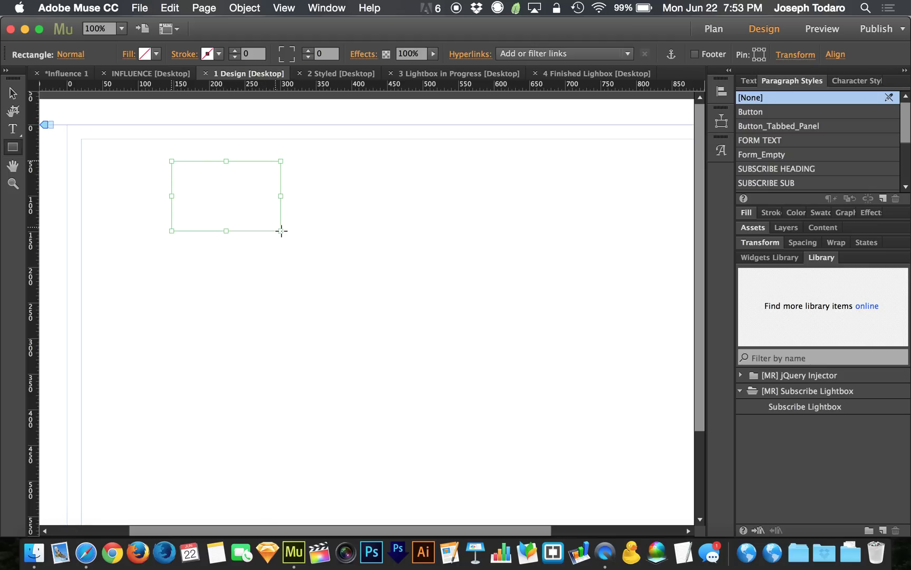
pyautogui.click(764, 242)
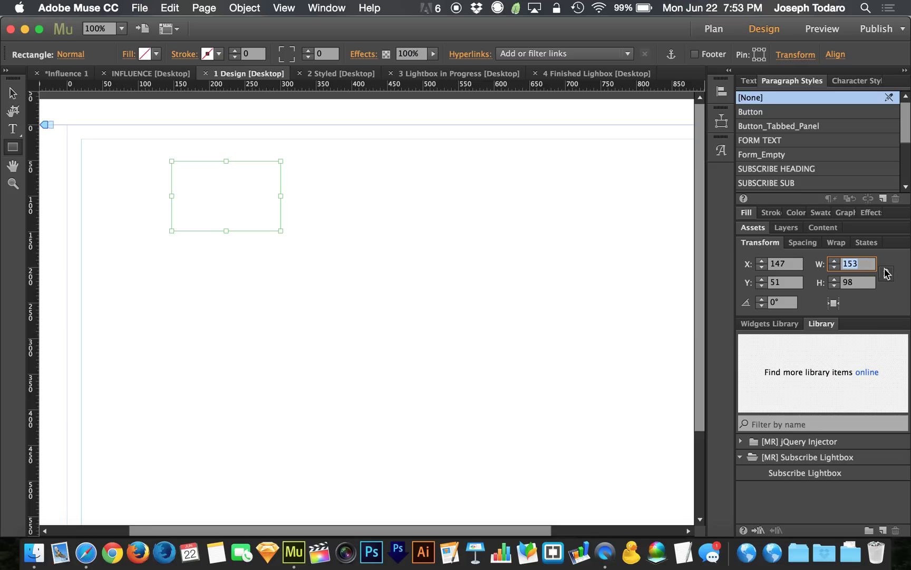
pyautogui.doubleClick(862, 267)
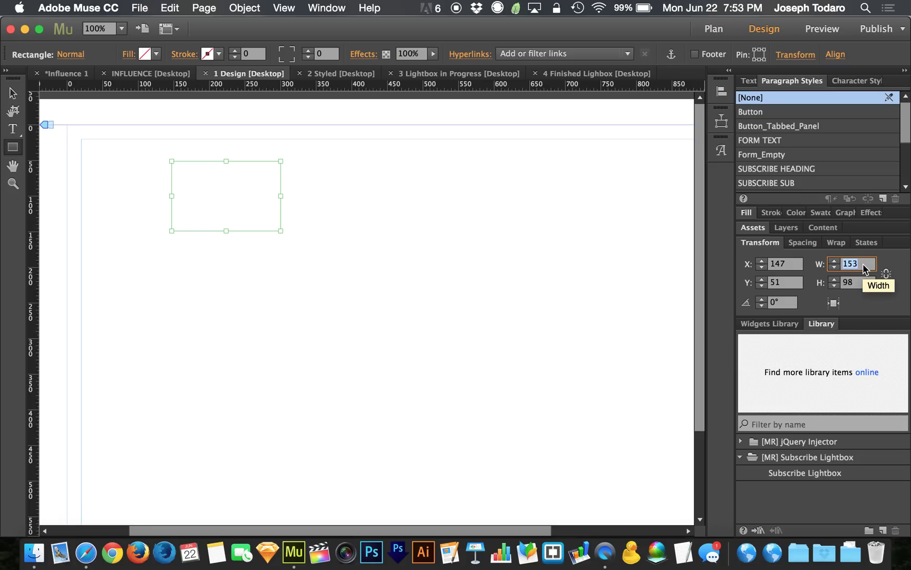
pyautogui.write('620')
pyautogui.press('Tab')
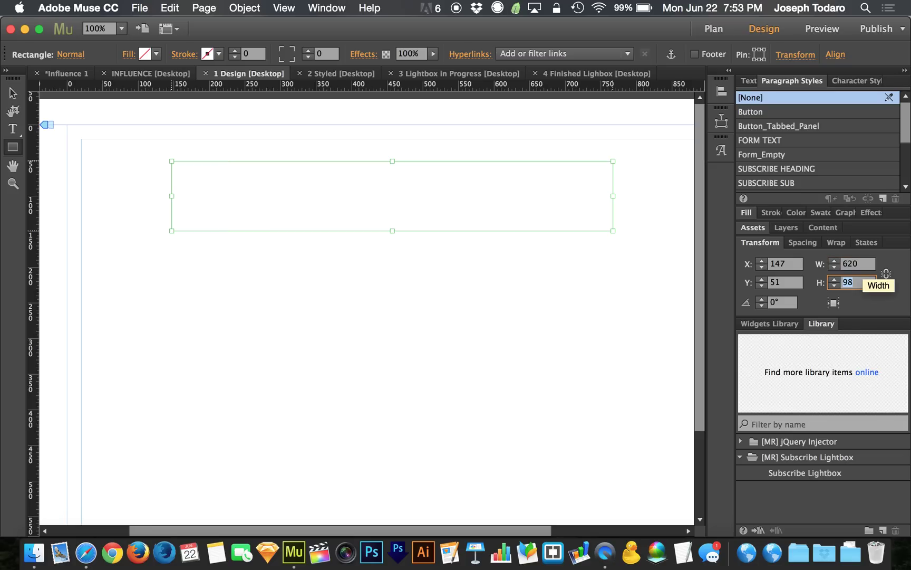
pyautogui.write('465')
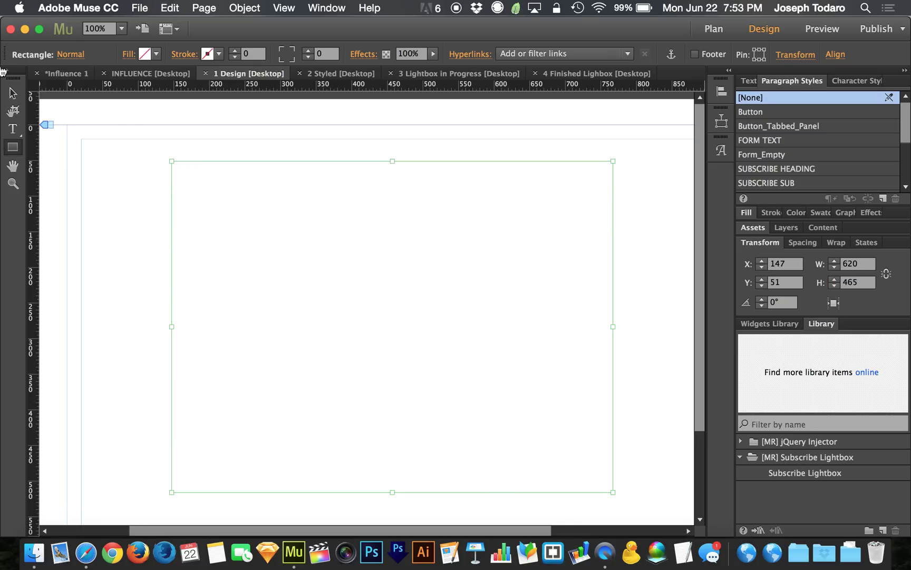
pyautogui.click(13, 93)
pyautogui.moveTo(375, 260)
pyautogui.mouseDown()
pyautogui.moveTo(347, 261)
pyautogui.moveTo(359, 258)
pyautogui.mouseUp()
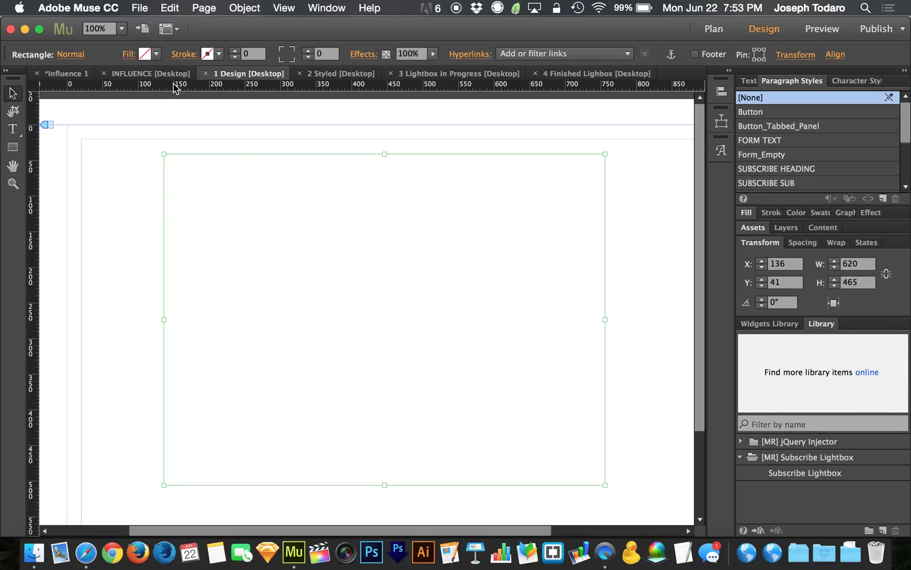
pyautogui.click(145, 54)
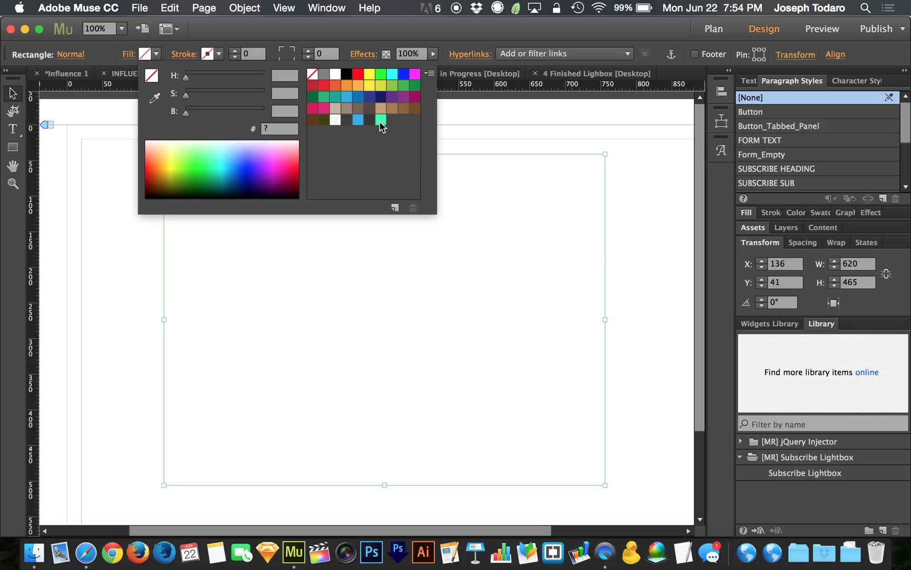
# Check the lightbox's X close button on the INFLUENCE page, then return to the 1 Design page.
pyautogui.click(154, 54)
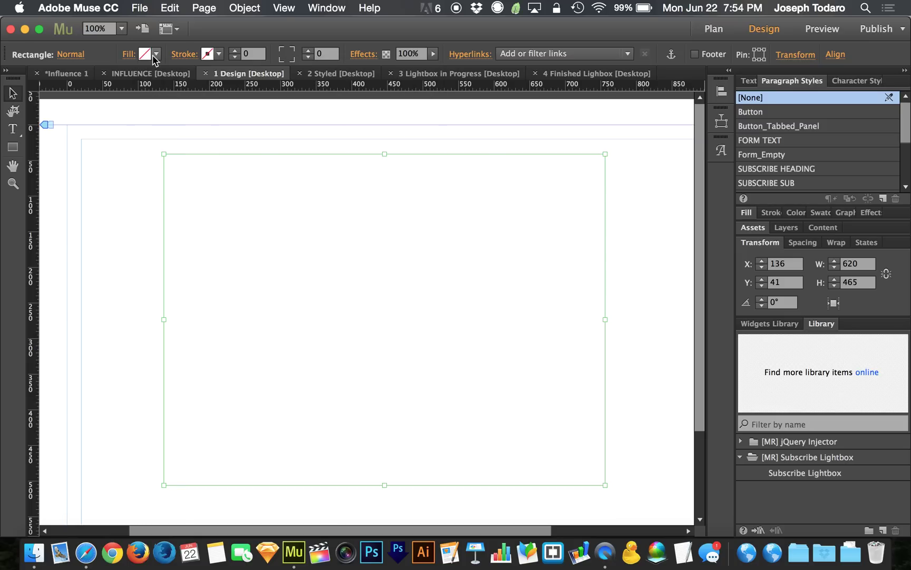
pyautogui.click(66, 73)
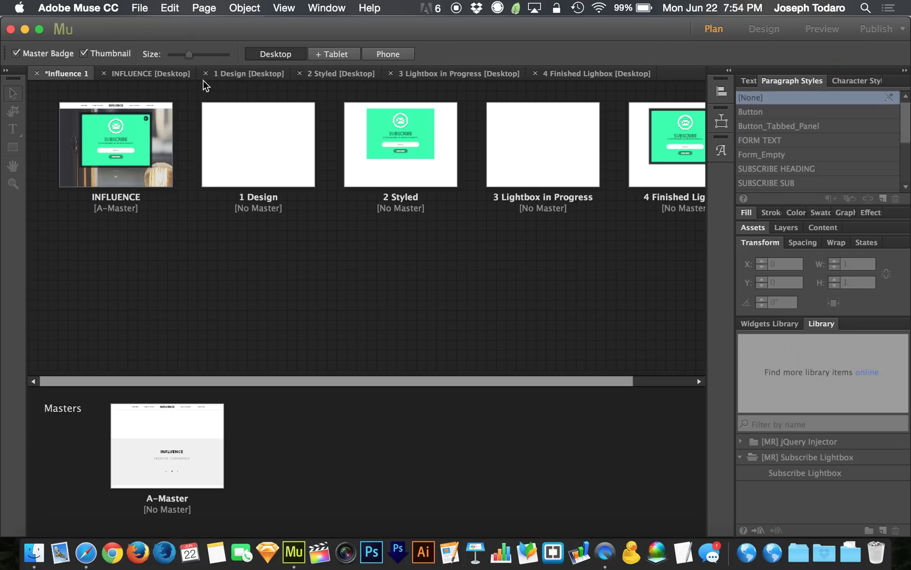
pyautogui.doubleClick(126, 140)
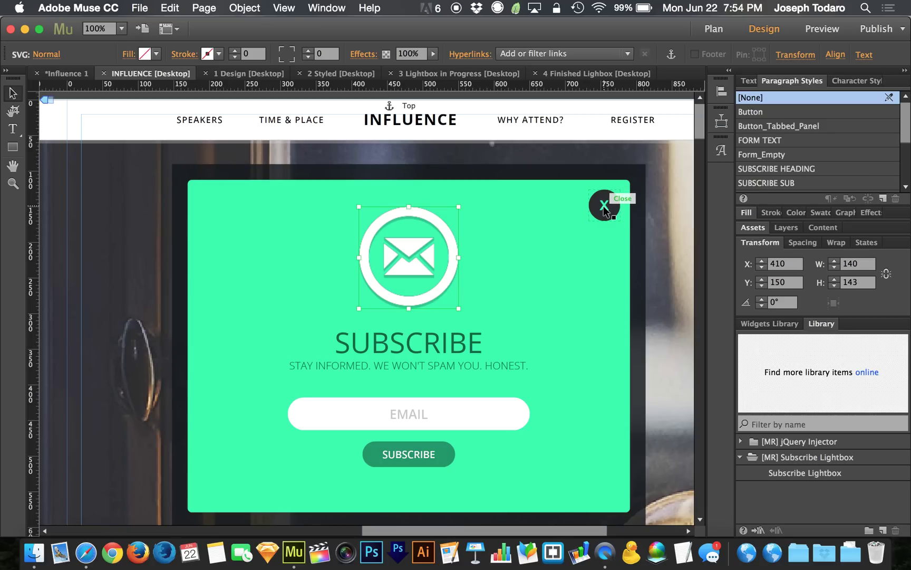
pyautogui.click(604, 208)
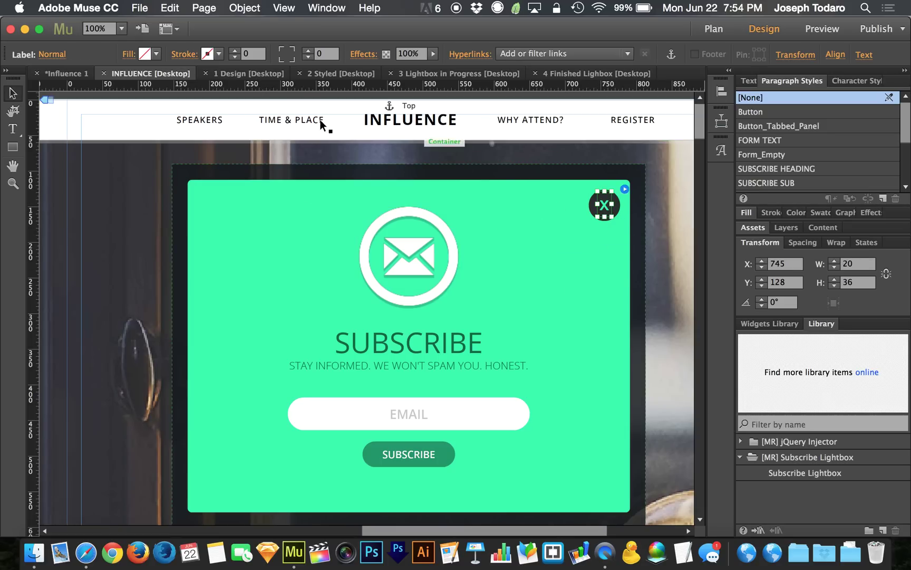
pyautogui.click(244, 75)
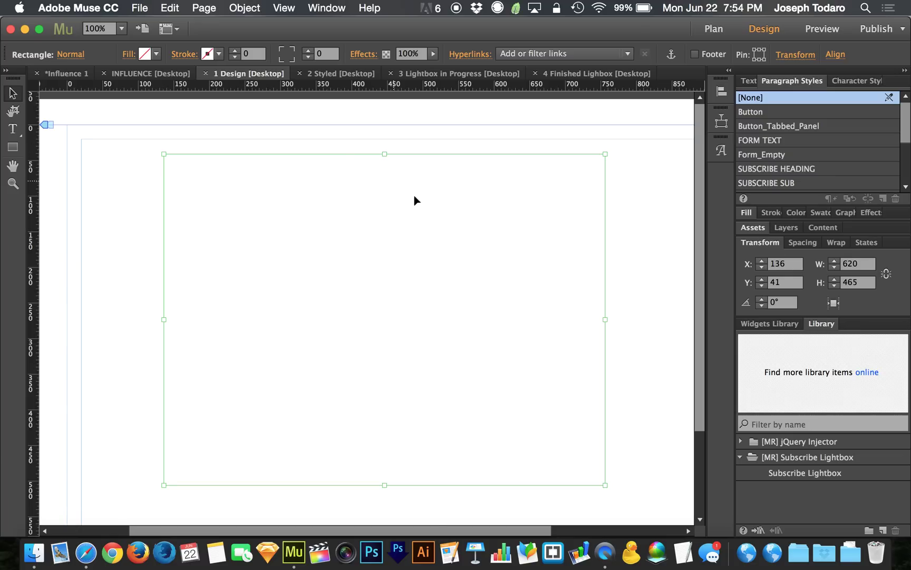
# Fill the rectangle with light cyan-blue 3BCAEB by adjusting saturation and hue.
pyautogui.click(153, 55)
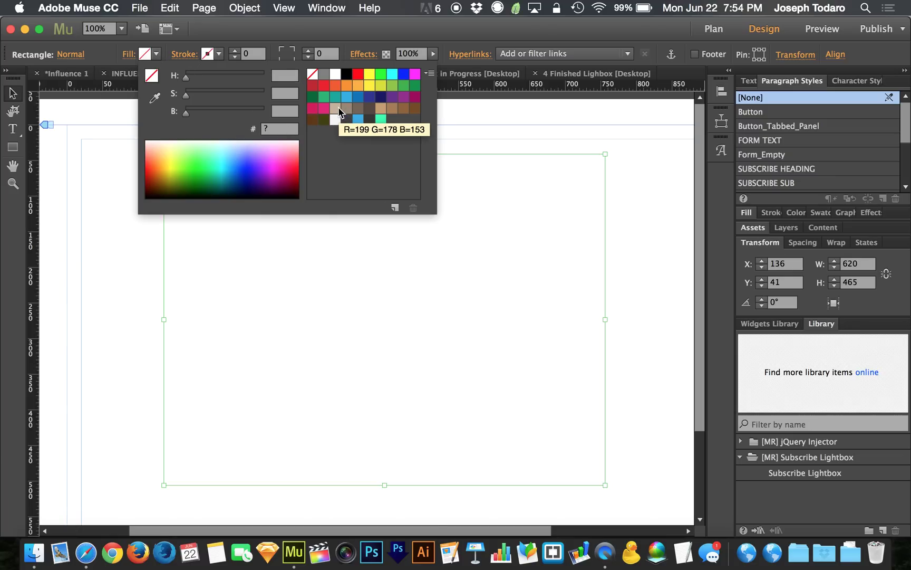
pyautogui.click(324, 96)
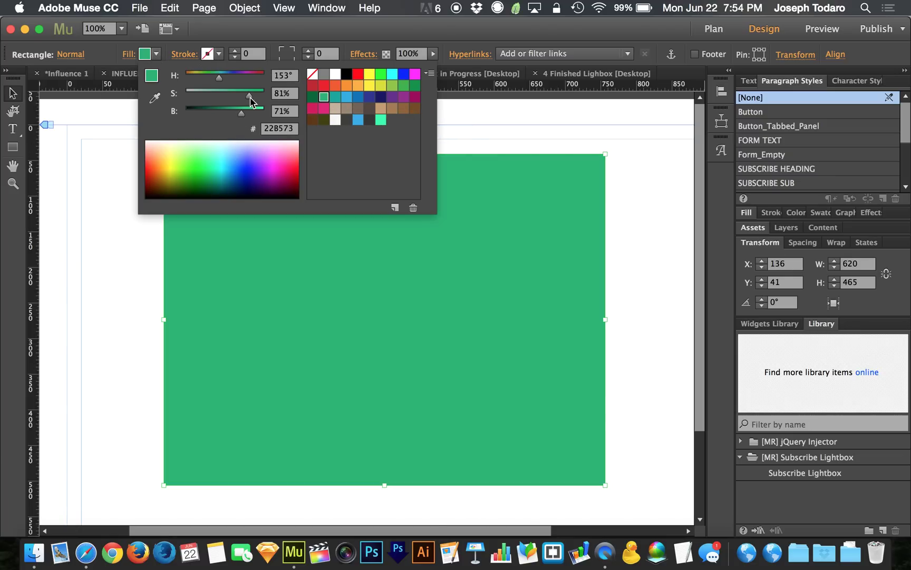
pyautogui.click(347, 97)
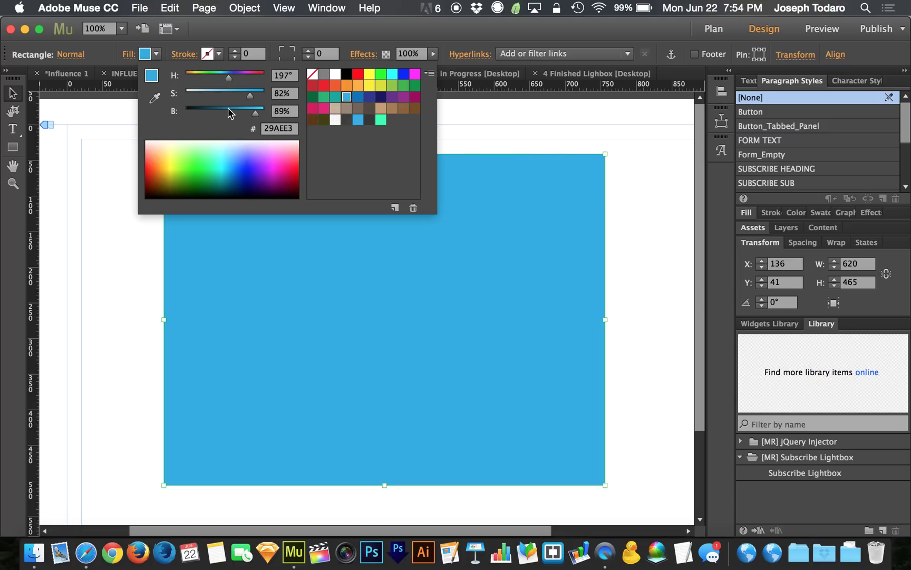
pyautogui.moveTo(249, 98); pyautogui.dragTo(259, 116)
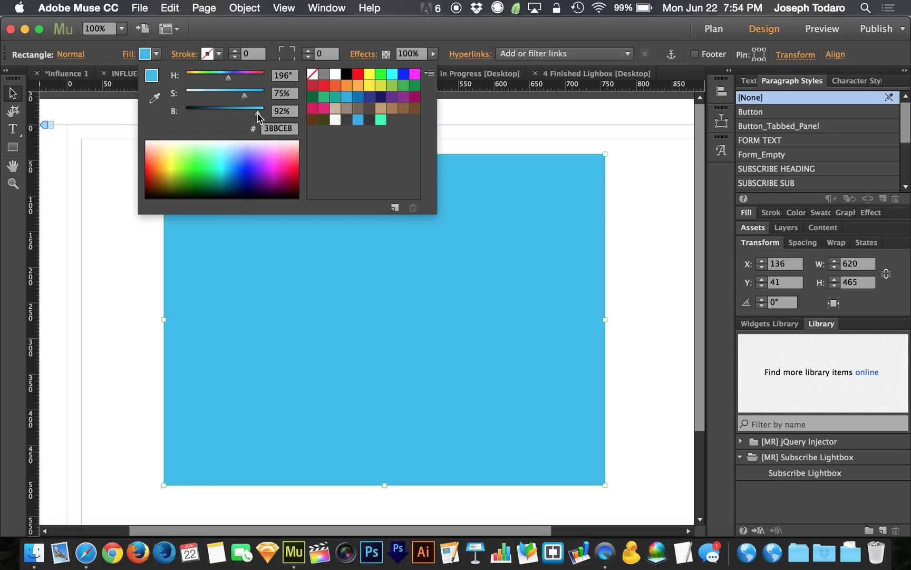
pyautogui.moveTo(228, 79); pyautogui.dragTo(228, 82)
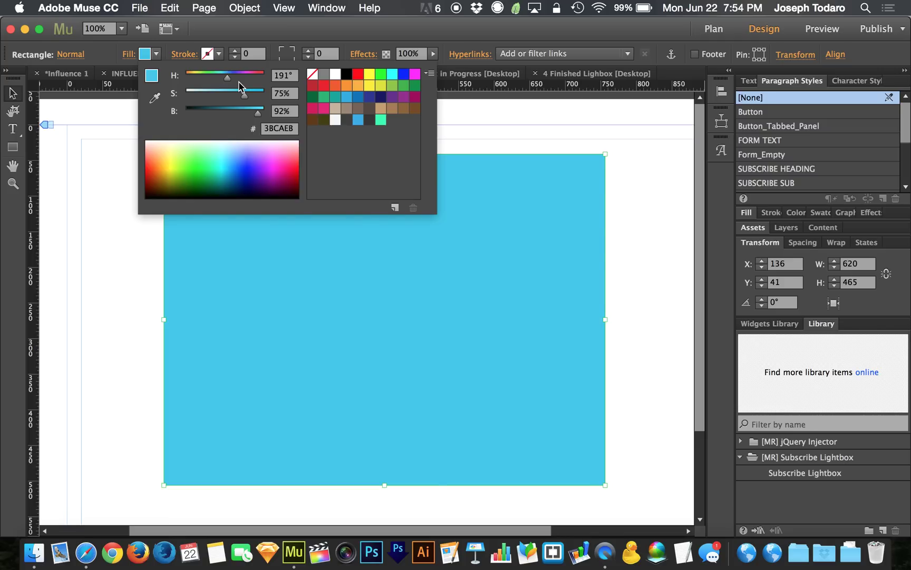
# Add light blue 3BCAEB as a new swatch and confirm it in Swatch Options.
pyautogui.click(395, 209)
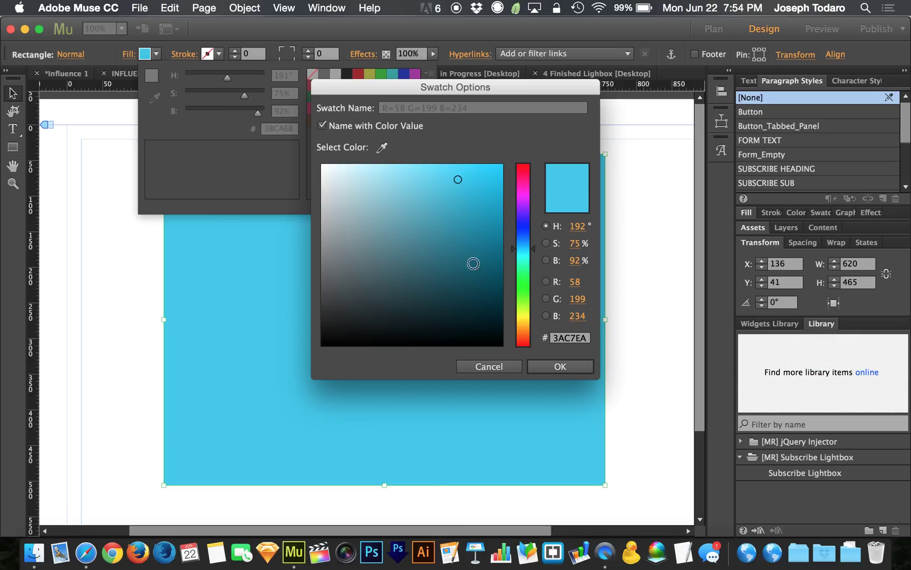
pyautogui.click(580, 368)
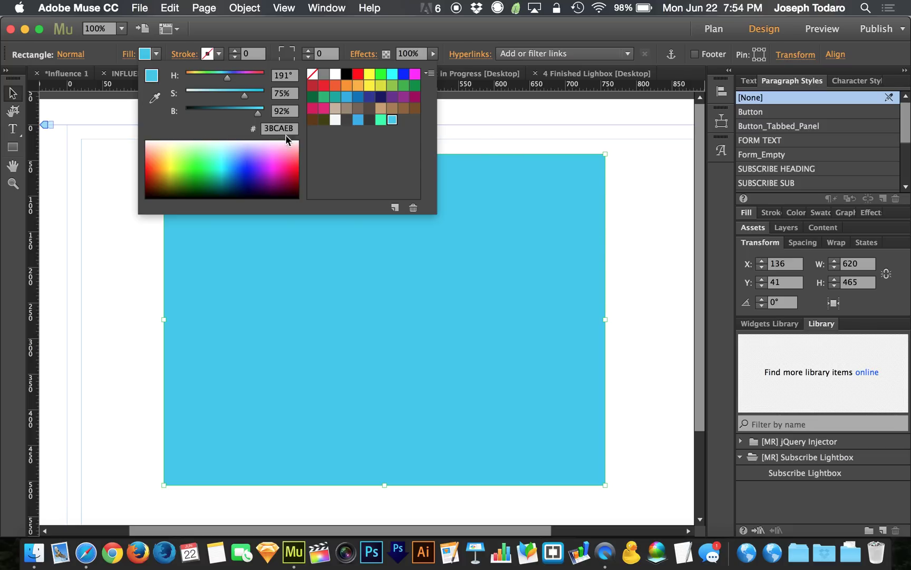
pyautogui.doubleClick(393, 121)
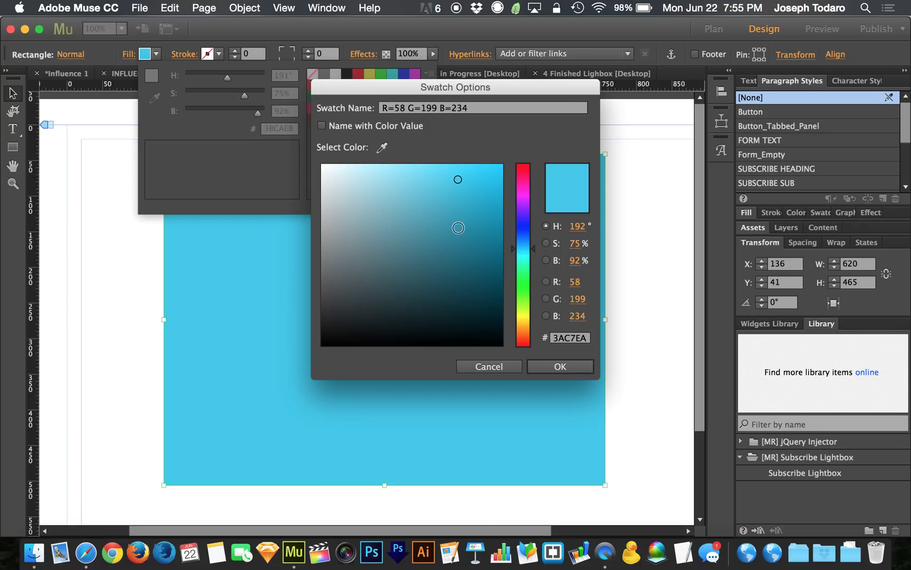
pyautogui.click(559, 366)
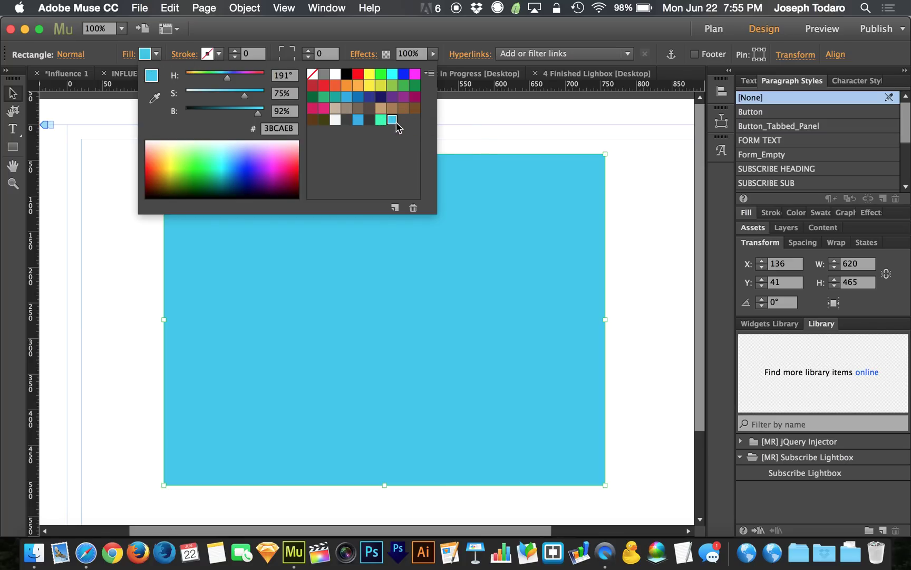
pyautogui.click(157, 55)
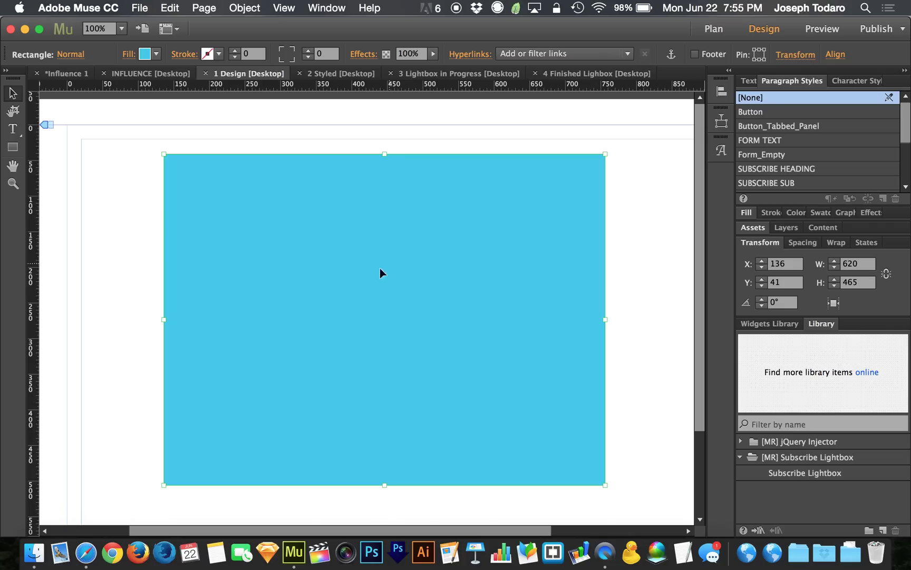
# Drop Mail.svg onto the blue box, enlarge it to 142 × 146 and centre it near the top.
pyautogui.press('F11')
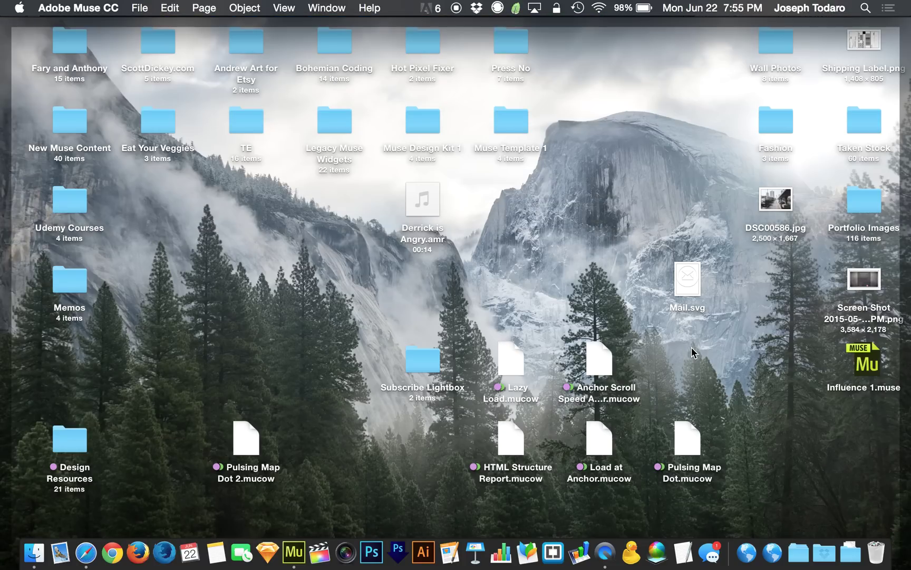
pyautogui.press('F11')
pyautogui.moveTo(693, 280); pyautogui.dragTo(394, 247)
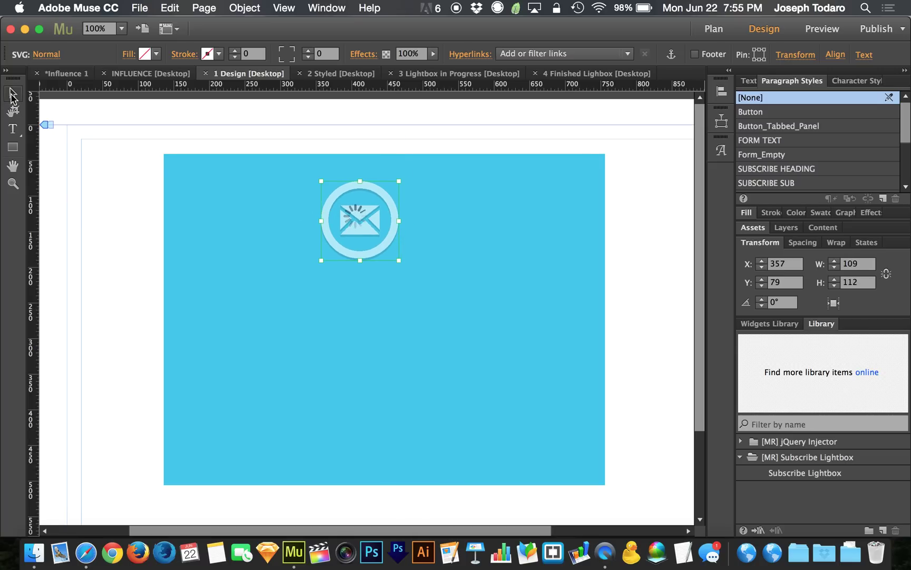
pyautogui.moveTo(355, 213); pyautogui.dragTo(383, 210)
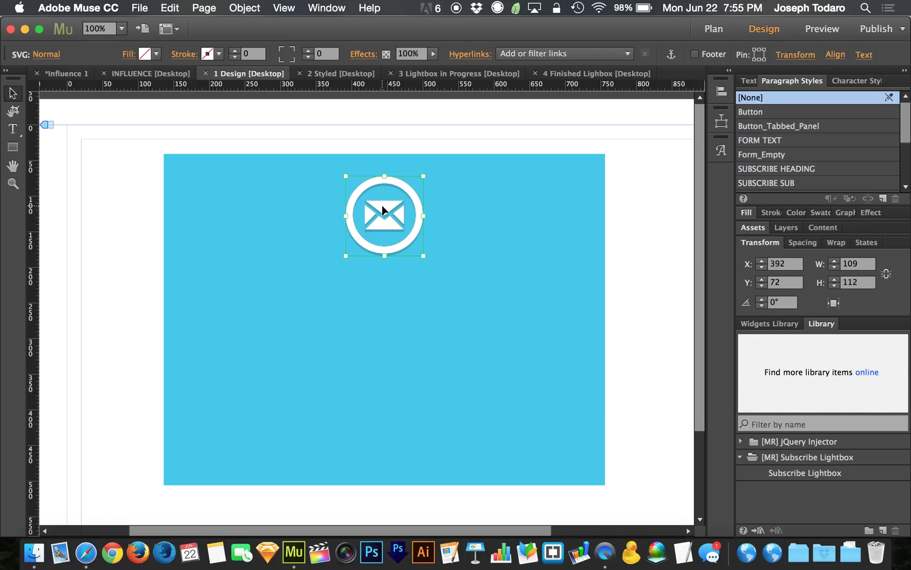
pyautogui.moveTo(382, 209); pyautogui.dragTo(382, 216)
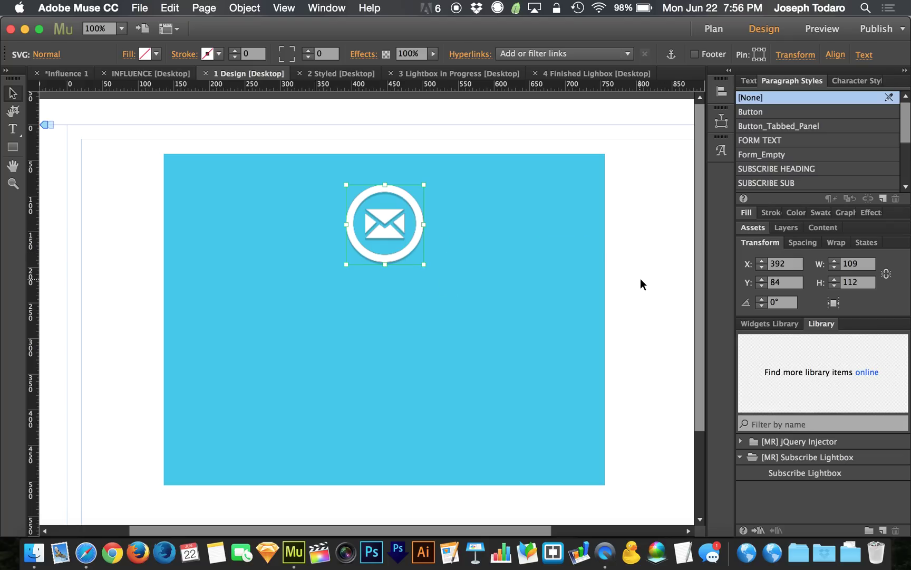
pyautogui.moveTo(359, 222); pyautogui.dragTo(359, 229)
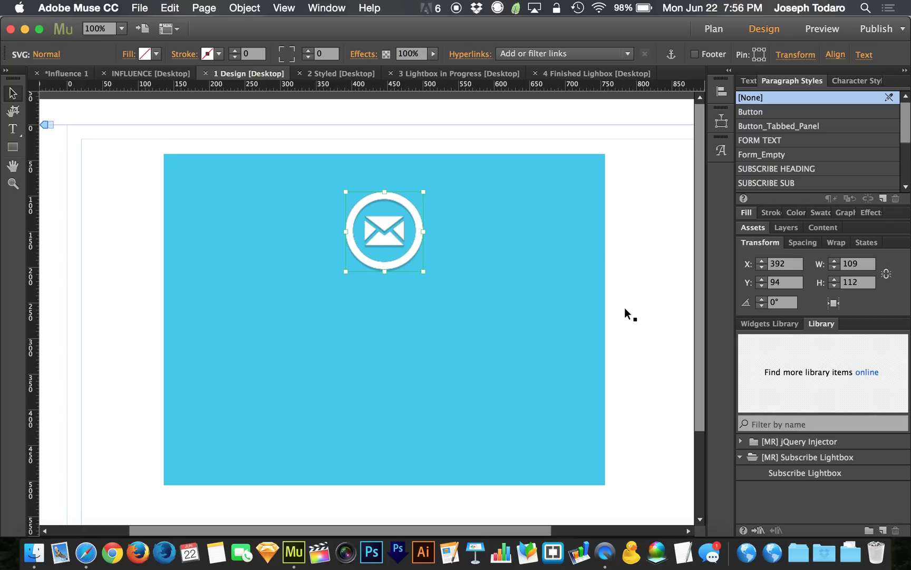
pyautogui.moveTo(423, 271); pyautogui.dragTo(446, 295)
pyautogui.moveTo(403, 254); pyautogui.dragTo(394, 251)
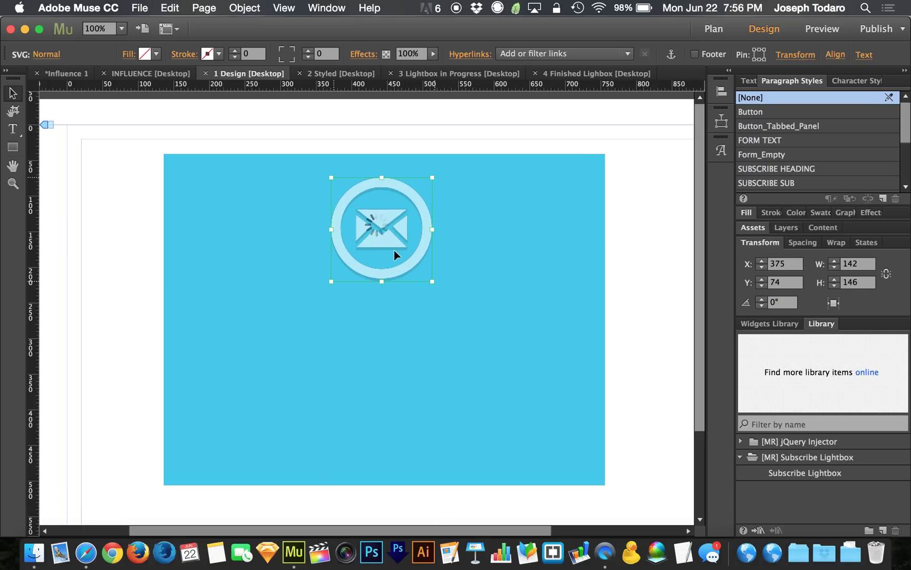
pyautogui.click(655, 280)
# Add a text frame below the envelope reading 'SUBSCRIBE STAY INFORMED. WE WON'T SPAM YOU. HONEST'.
pyautogui.press('t')
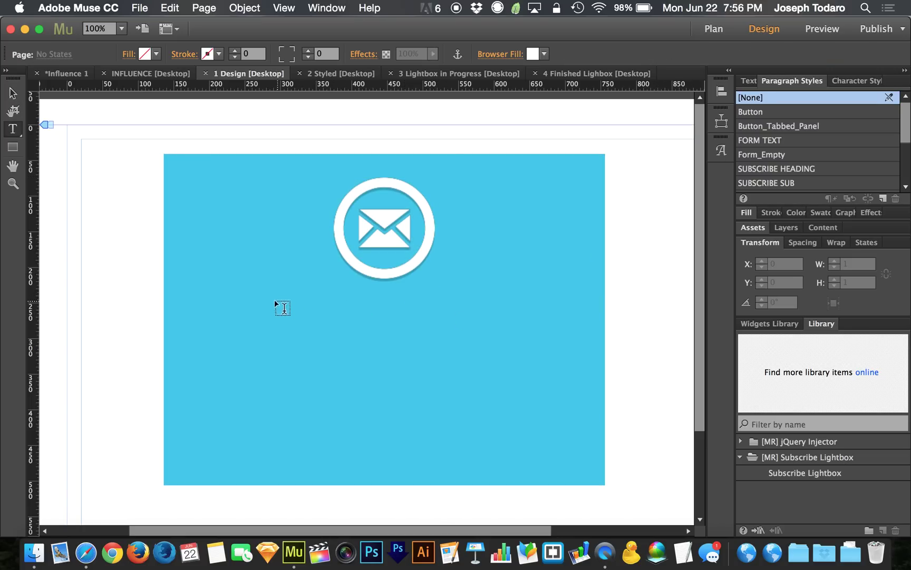
pyautogui.moveTo(251, 291); pyautogui.dragTo(515, 367)
pyautogui.write('S')
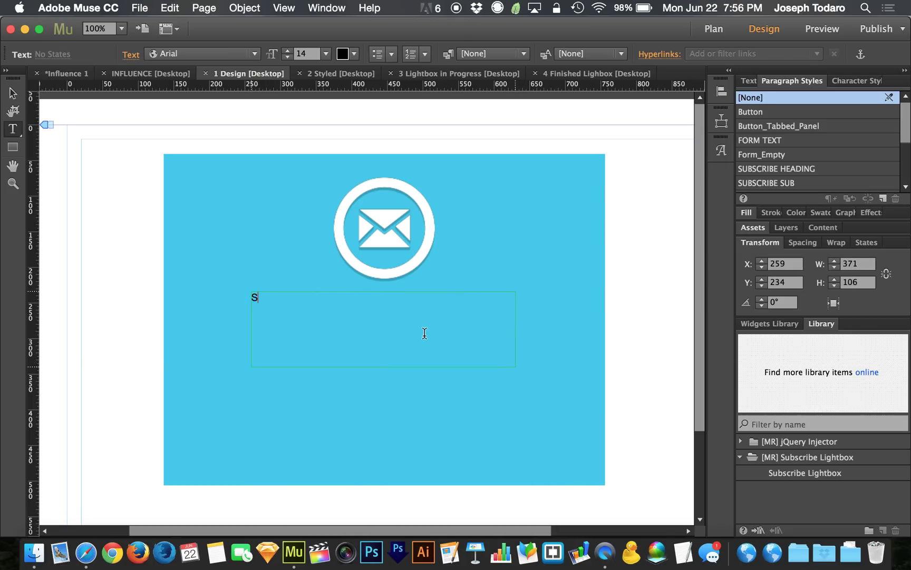
pyautogui.write('UBSCRIBE STAY IN')
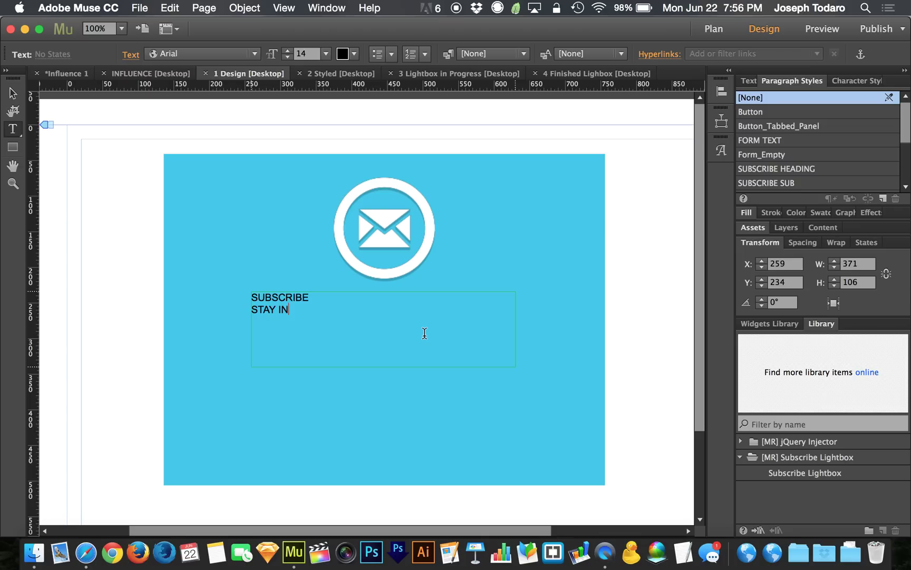
pyautogui.write("FORMED. WE WON'T SPAM ")
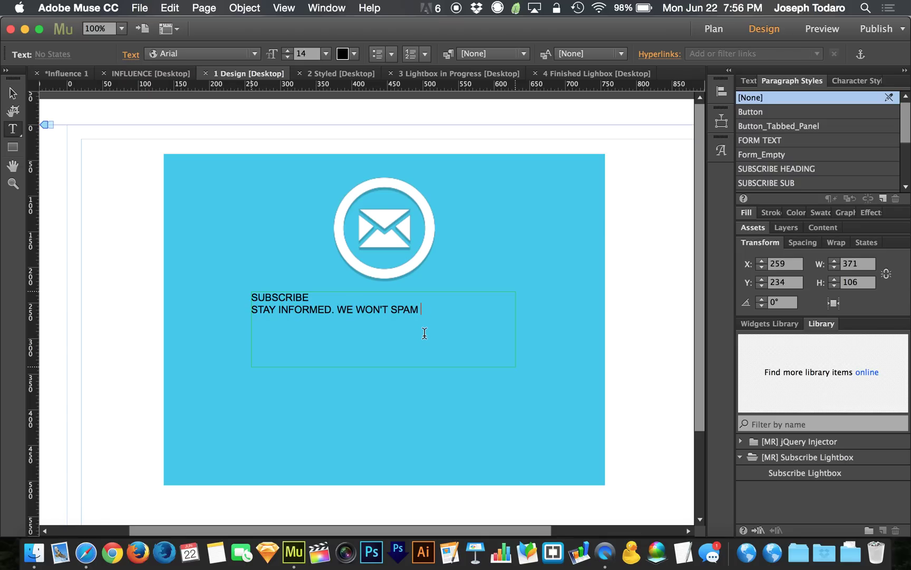
pyautogui.write('YOU. HONEST')
# Style SUBSCRIBE with SUBSCRIBE HEADING and the subtitle line with SUBSCRIBE SUB.
pyautogui.doubleClick(309, 297)
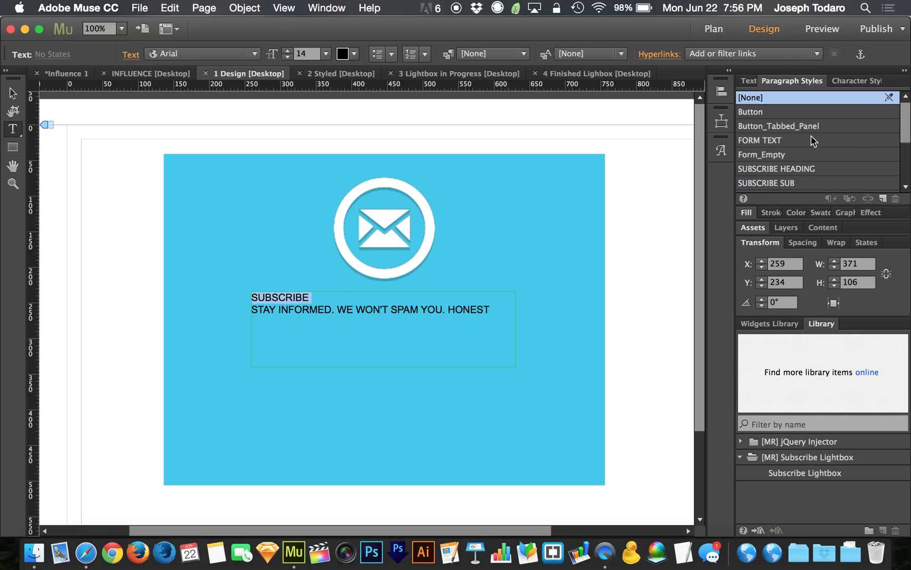
pyautogui.click(804, 169)
pyautogui.tripleClick(376, 332)
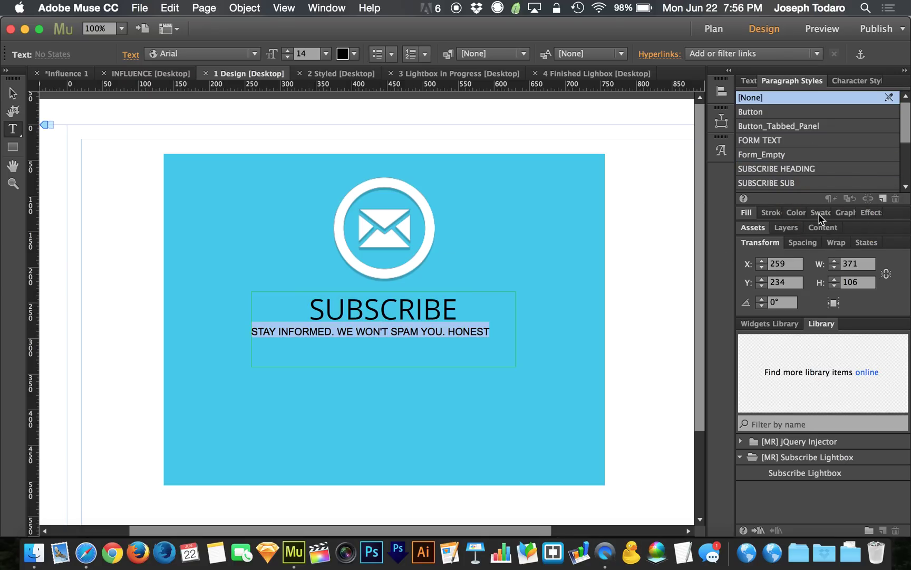
pyautogui.click(798, 169)
pyautogui.click(798, 182)
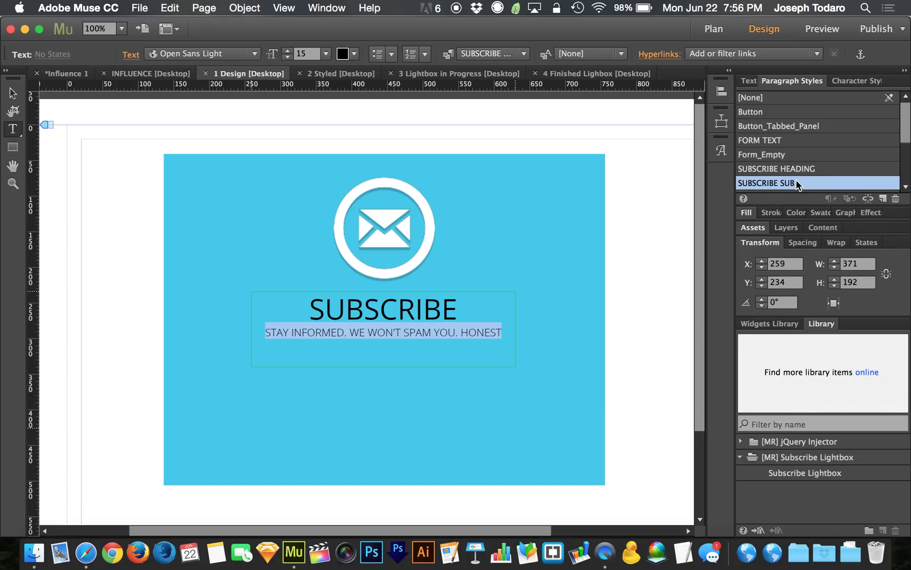
pyautogui.press('Escape')
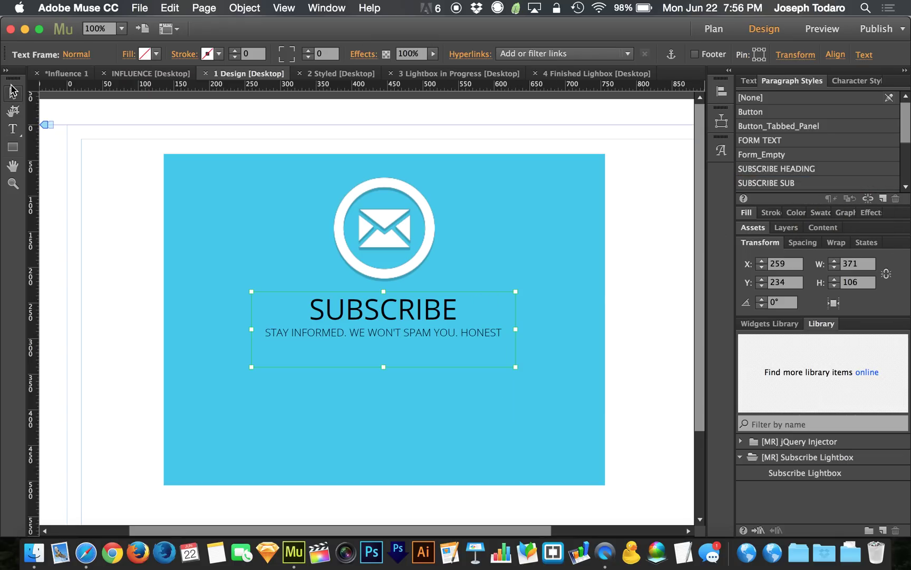
pyautogui.click(464, 438)
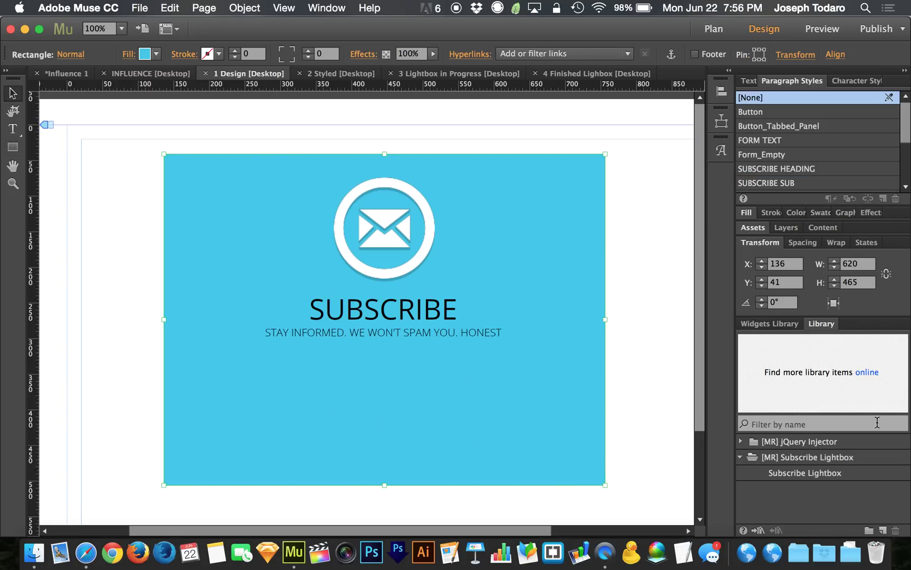
# Add a Simple Contact form below the subtitle, keeping only its Email field in the blue box.
pyautogui.click(779, 327)
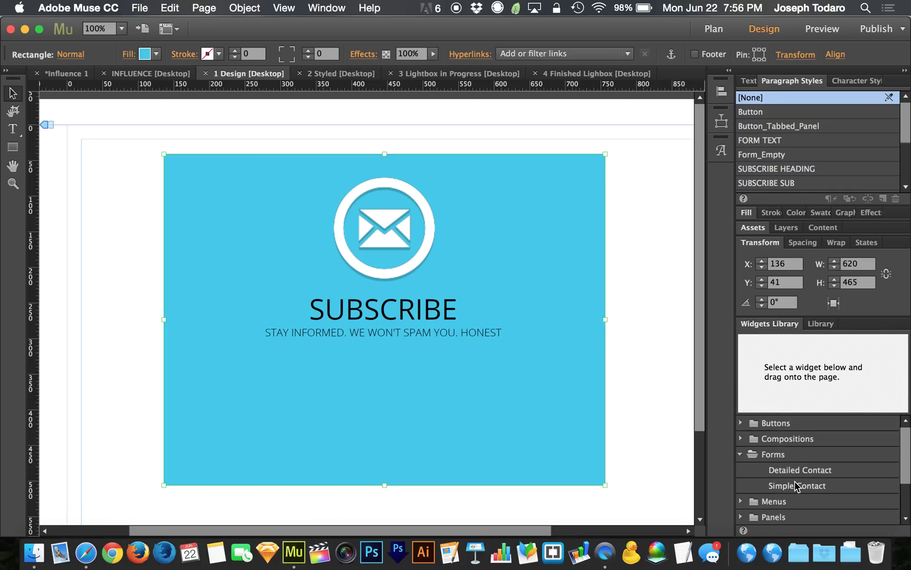
pyautogui.click(797, 485)
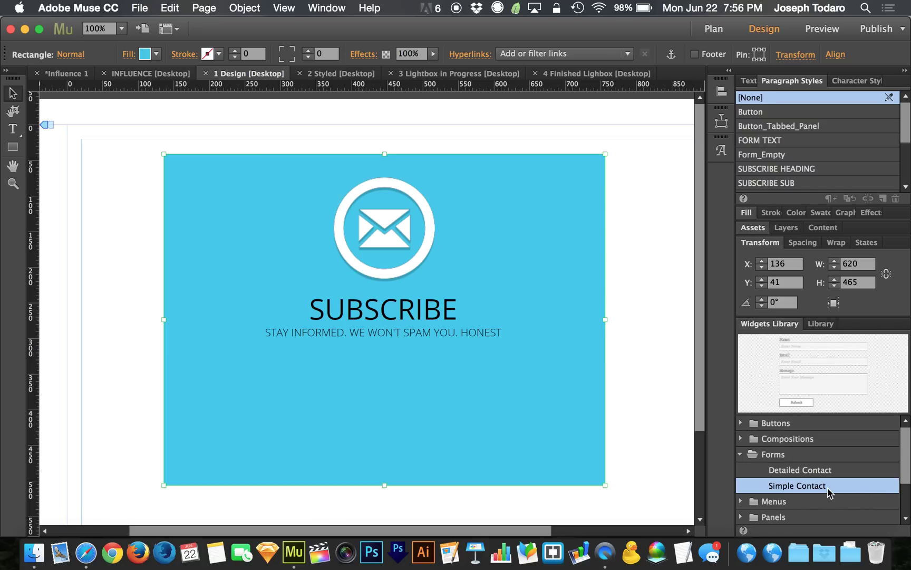
pyautogui.moveTo(828, 492); pyautogui.dragTo(300, 375)
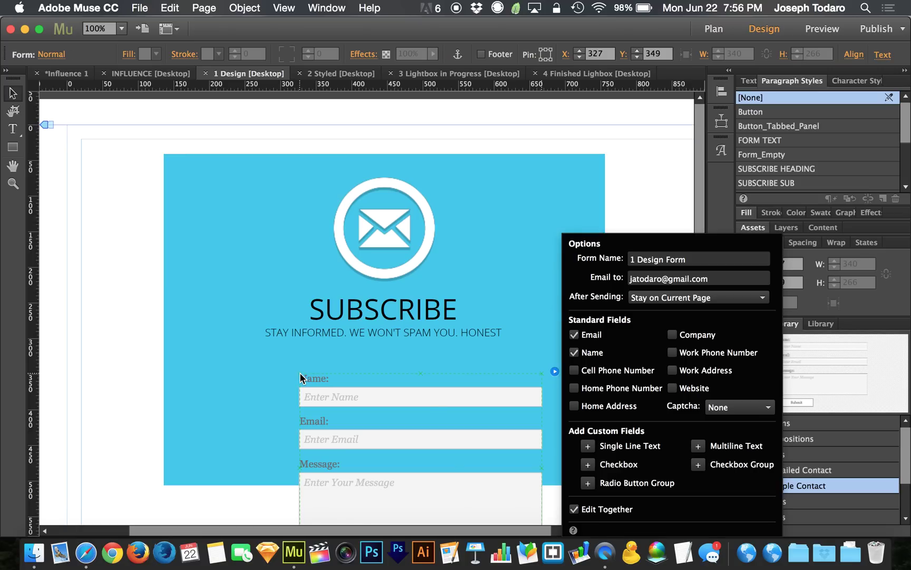
pyautogui.scroll(-5, 435, 437)
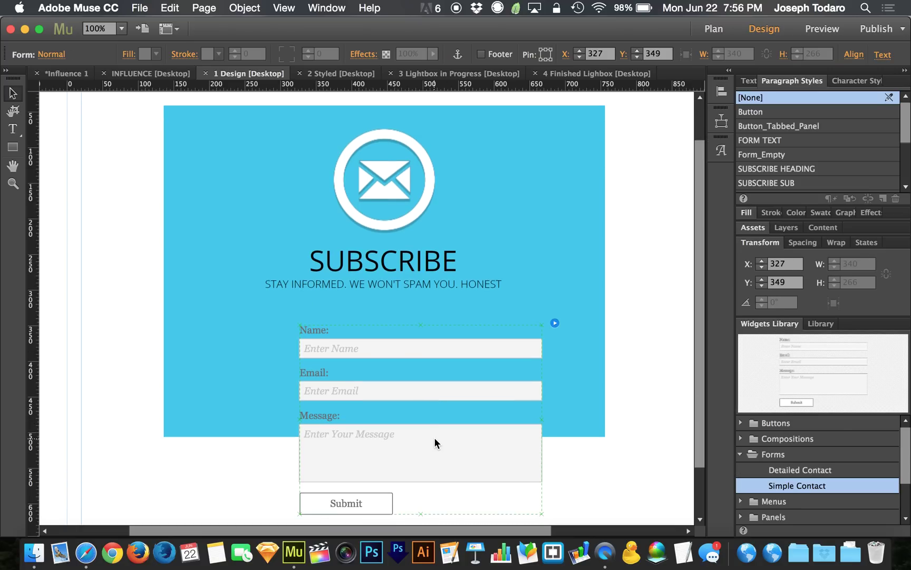
pyautogui.click(335, 321)
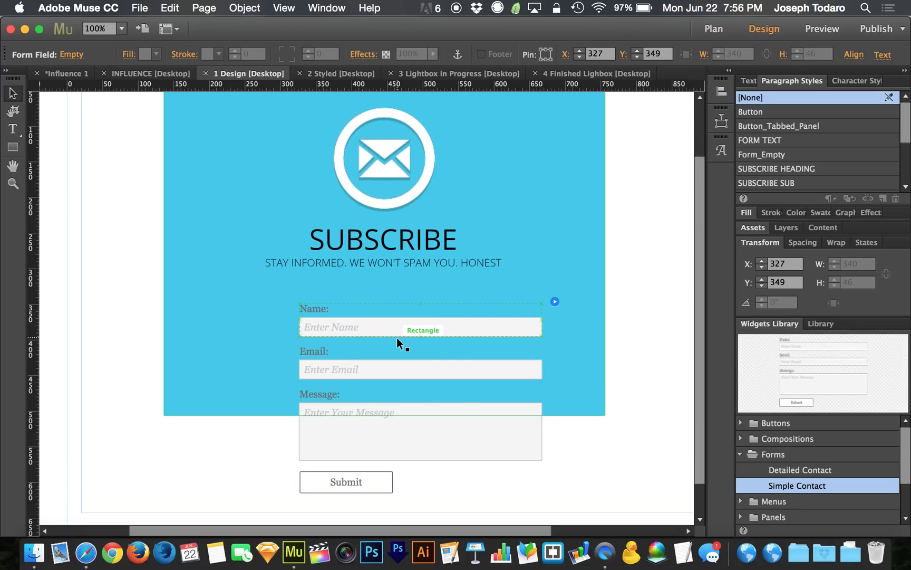
pyautogui.press('Delete')
pyautogui.click(358, 418)
pyautogui.press('Delete')
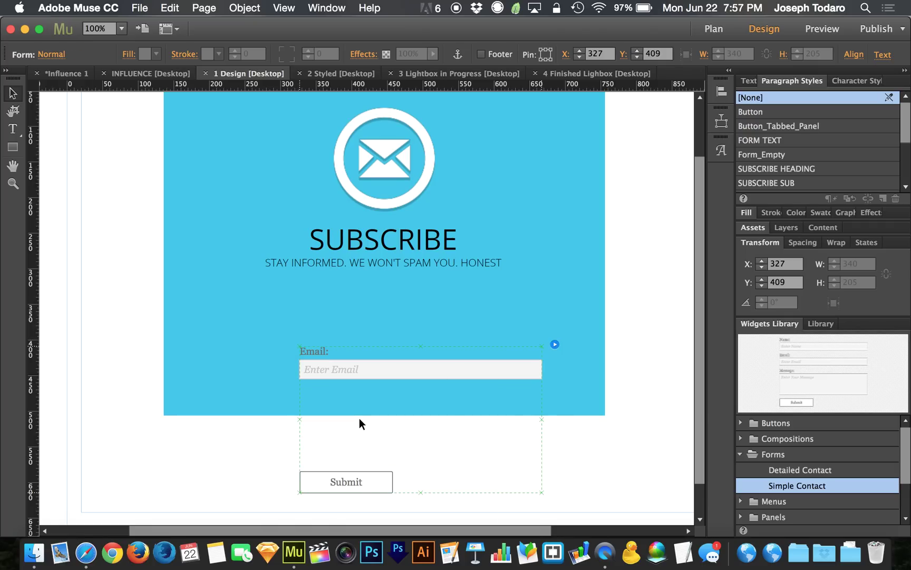
pyautogui.moveTo(365, 369); pyautogui.dragTo(329, 317)
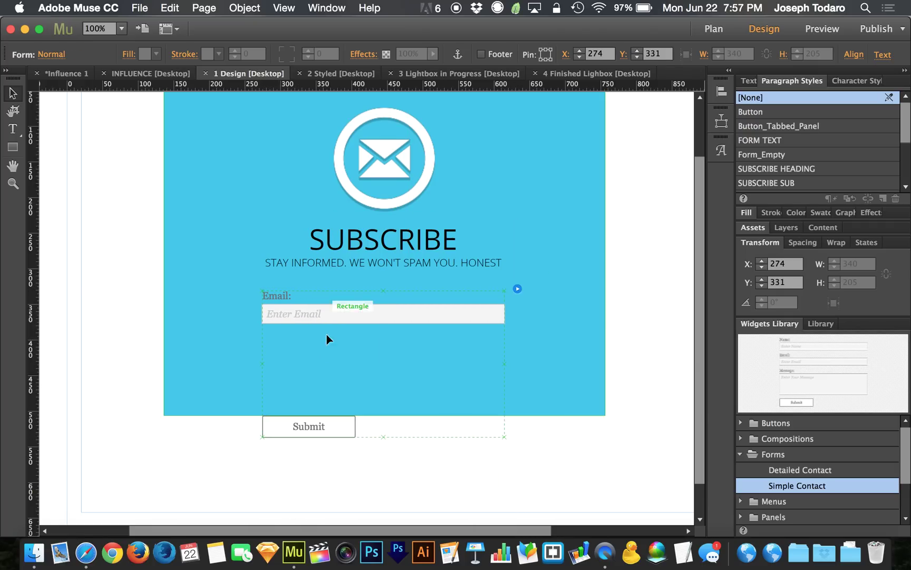
# Move the Submit button under the email field and relabel it SUBSCRIBE.
pyautogui.click(313, 430)
pyautogui.moveTo(312, 429); pyautogui.dragTo(384, 351)
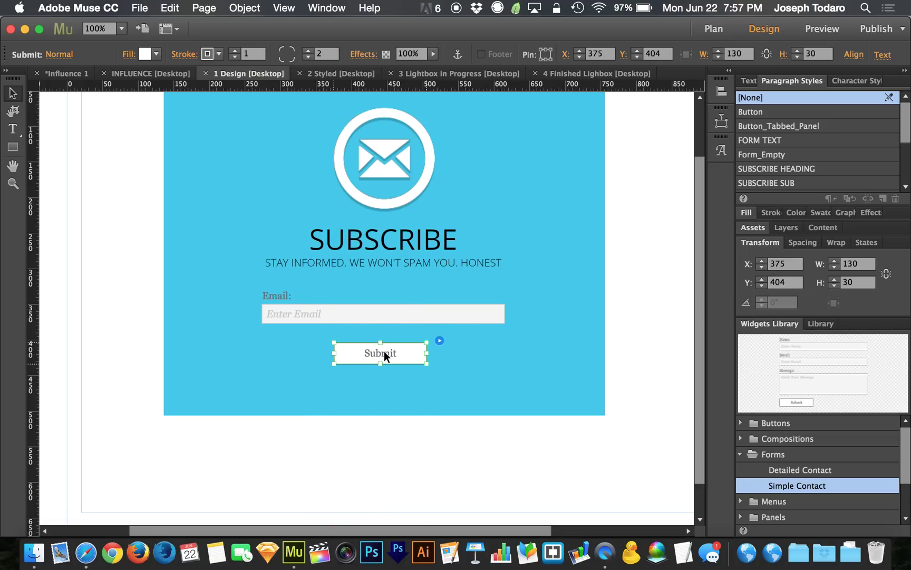
pyautogui.doubleClick(384, 351)
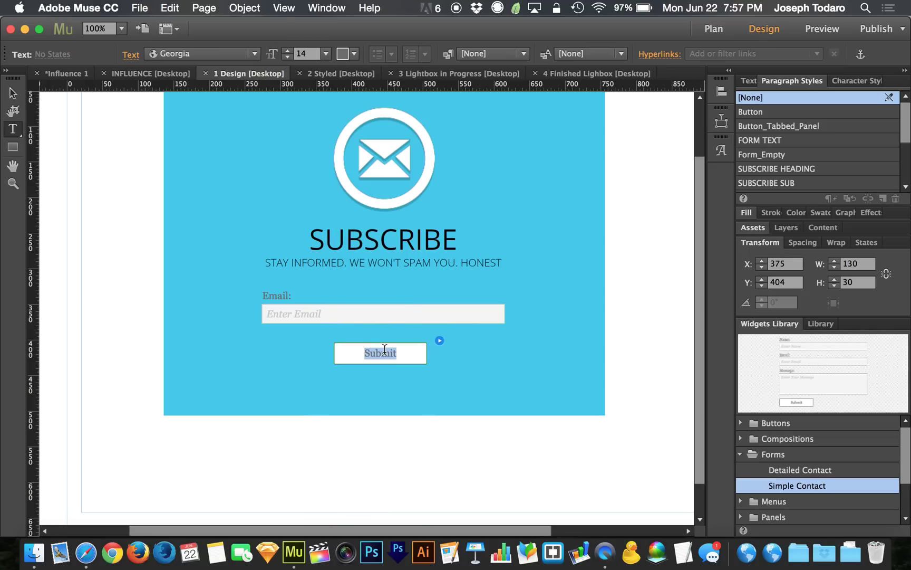
pyautogui.write('SUBSCRIBE')
pyautogui.press('Escape')
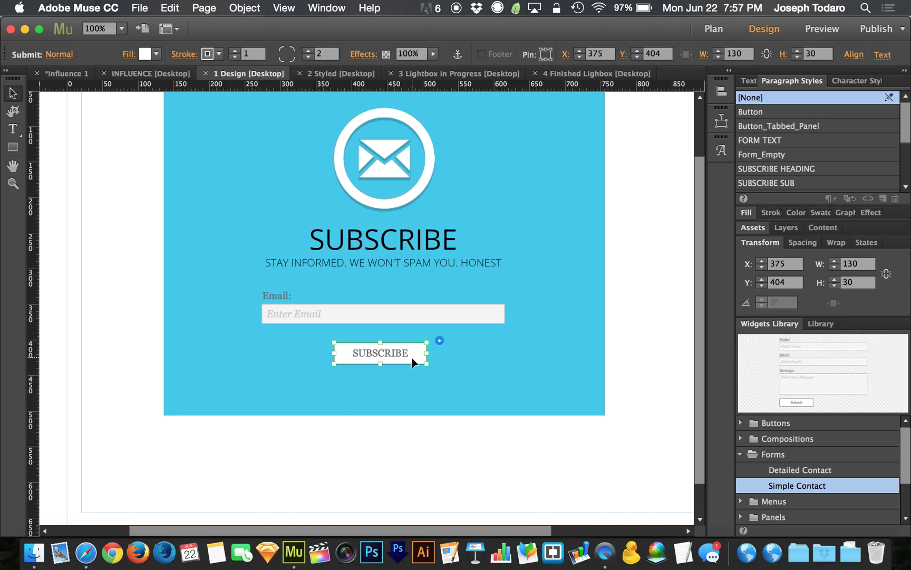
# Delete the Email: label and move the email field up to close the gap.
pyautogui.click(272, 291)
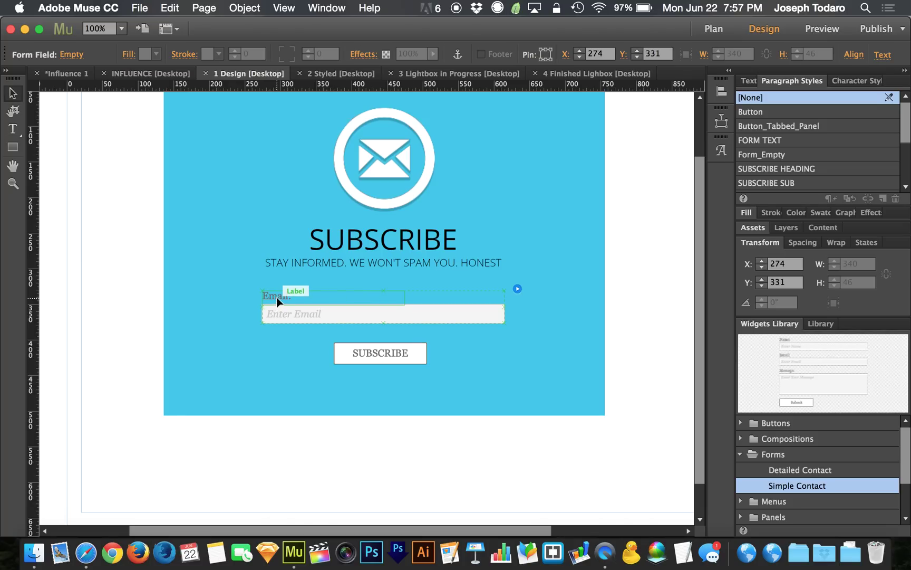
pyautogui.click(276, 296)
pyautogui.press('Delete')
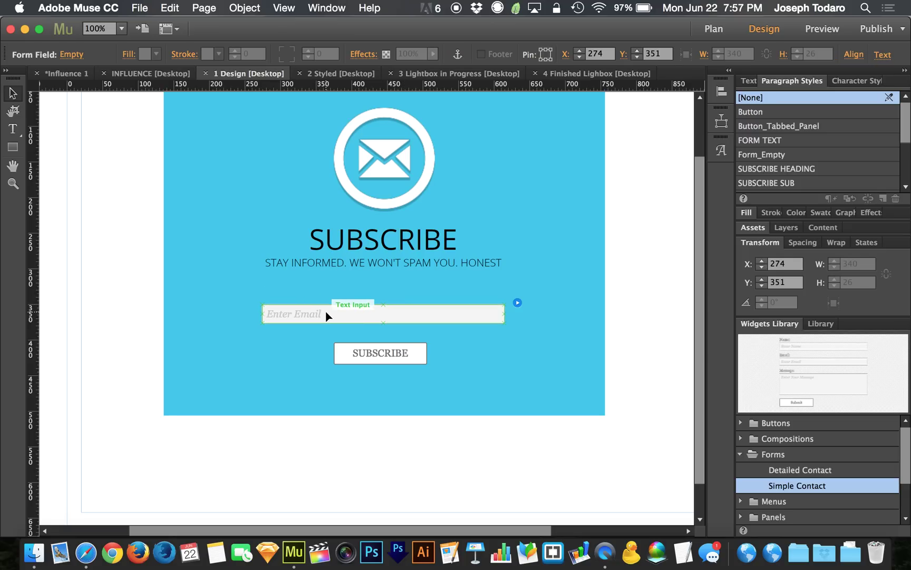
pyautogui.moveTo(326, 312); pyautogui.dragTo(327, 305)
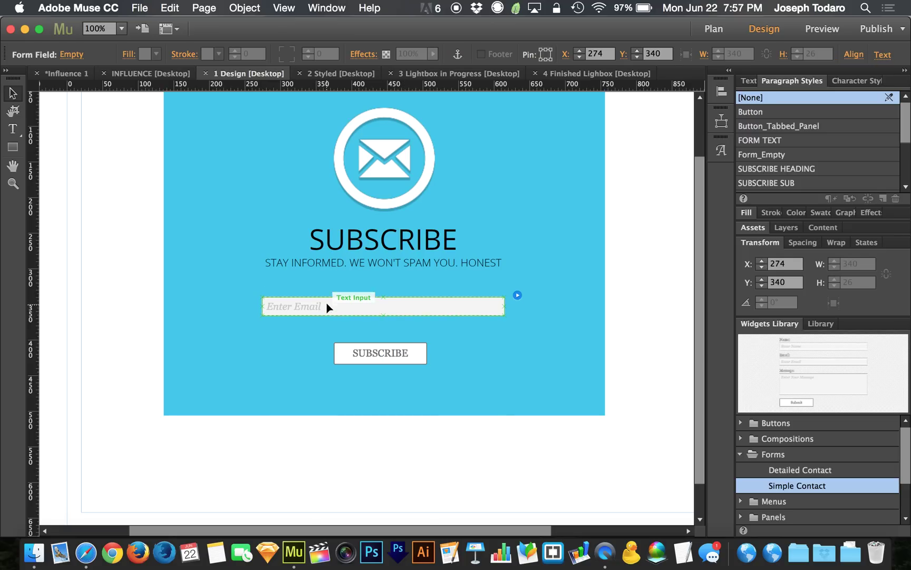
# Centre the Enter Email placeholder and make the field taller, to 340 × 36 px.
pyautogui.click(748, 80)
pyautogui.click(774, 151)
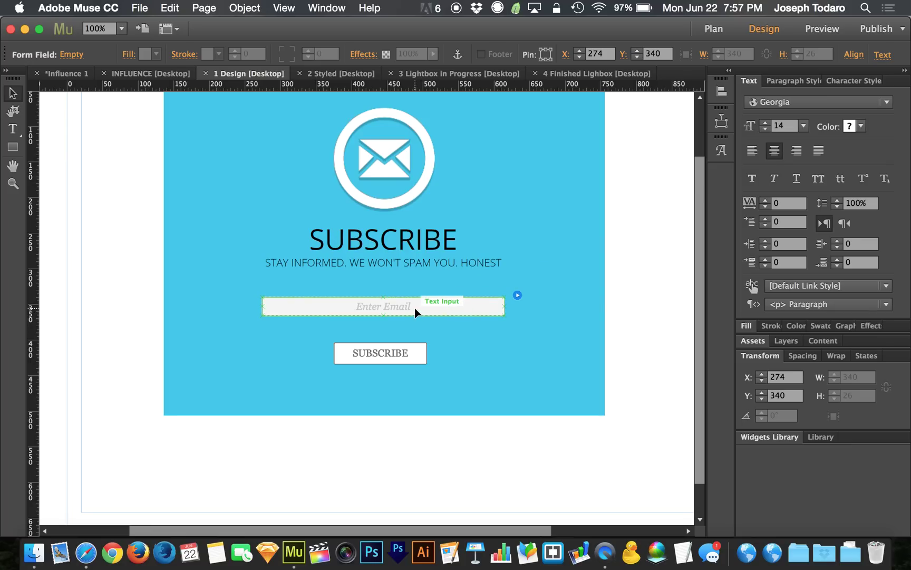
pyautogui.click(387, 315)
pyautogui.moveTo(384, 316); pyautogui.dragTo(386, 324)
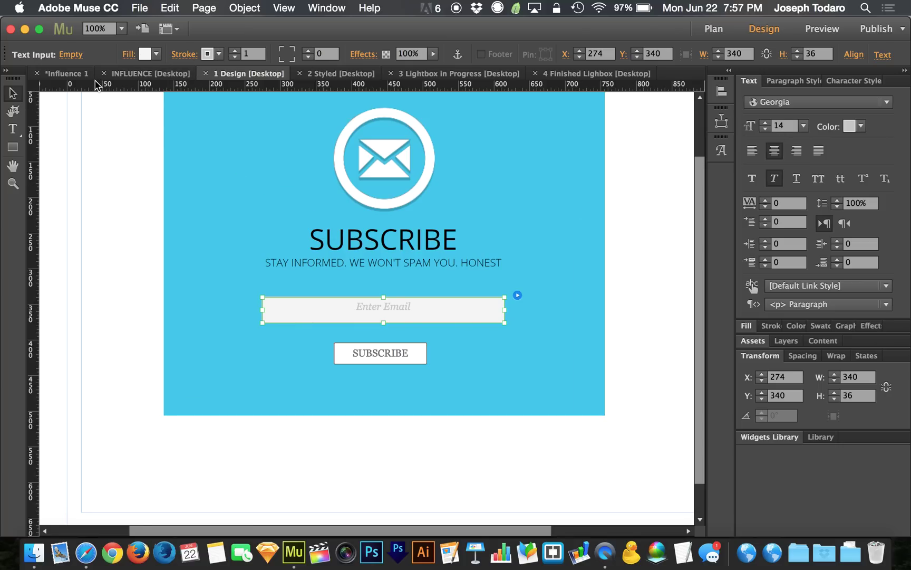
pyautogui.click(79, 58)
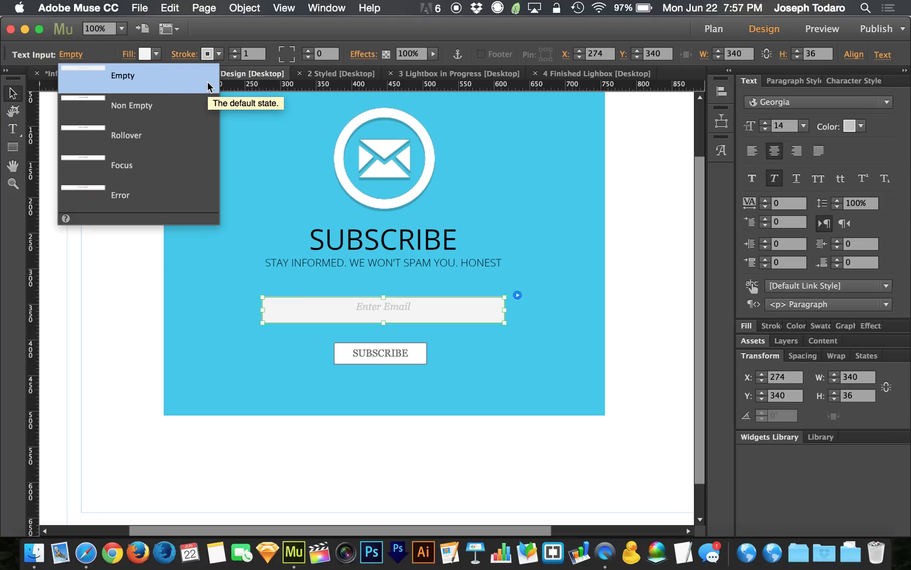
pyautogui.click(183, 108)
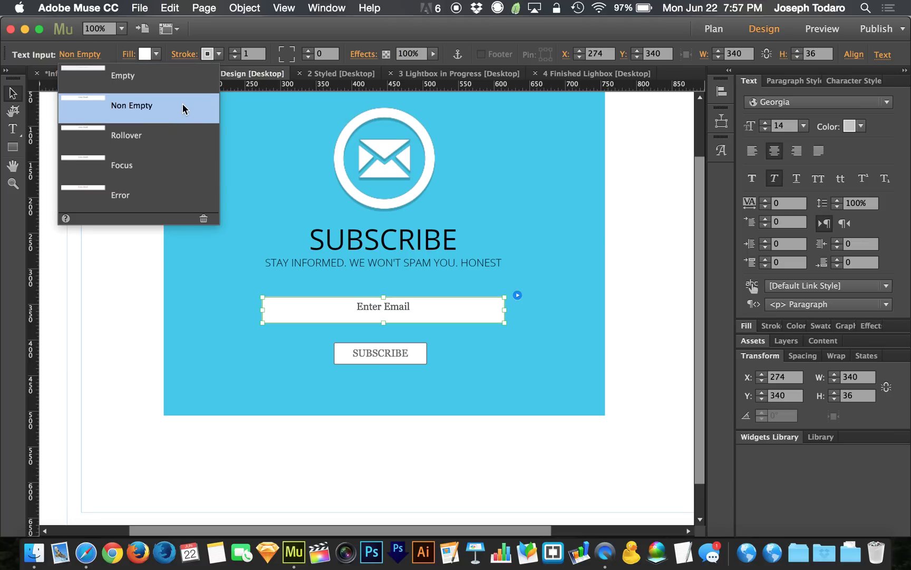
pyautogui.click(155, 136)
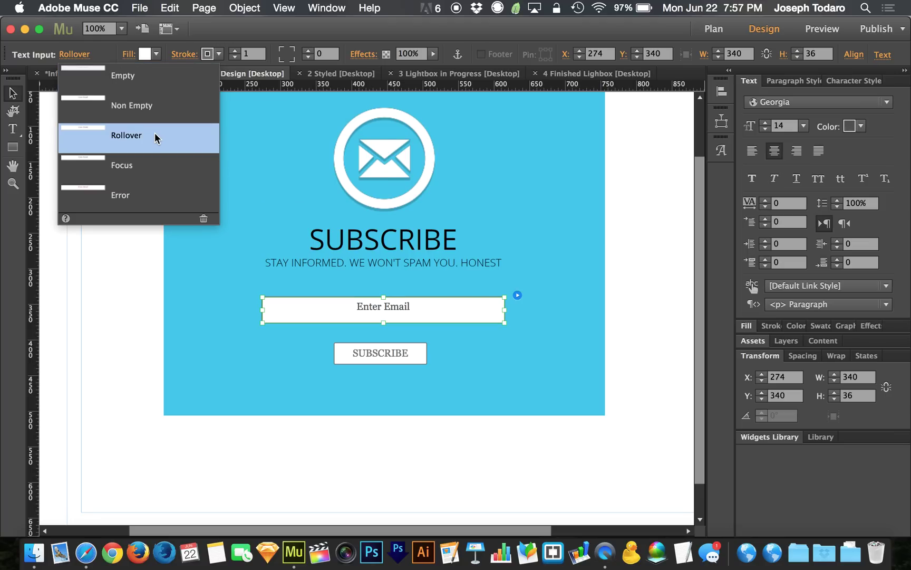
pyautogui.click(161, 164)
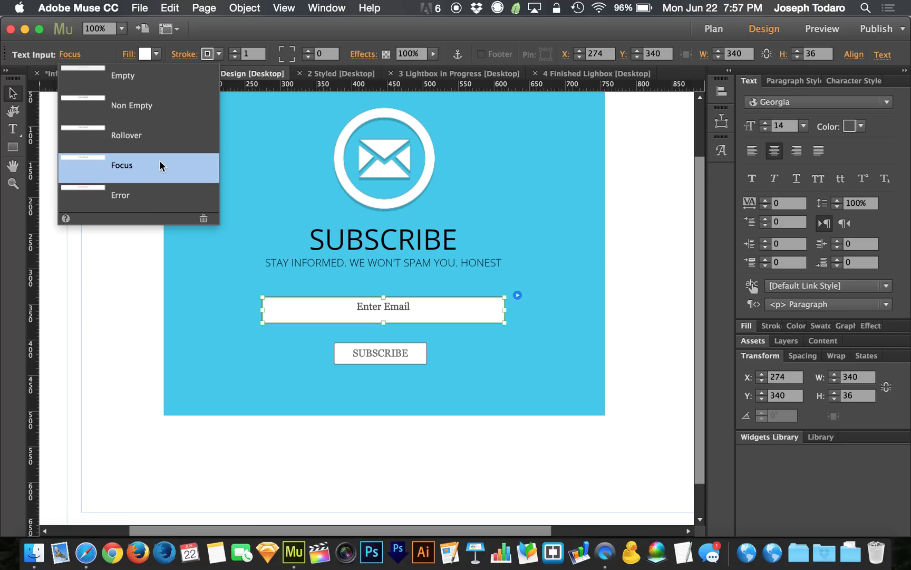
pyautogui.click(150, 191)
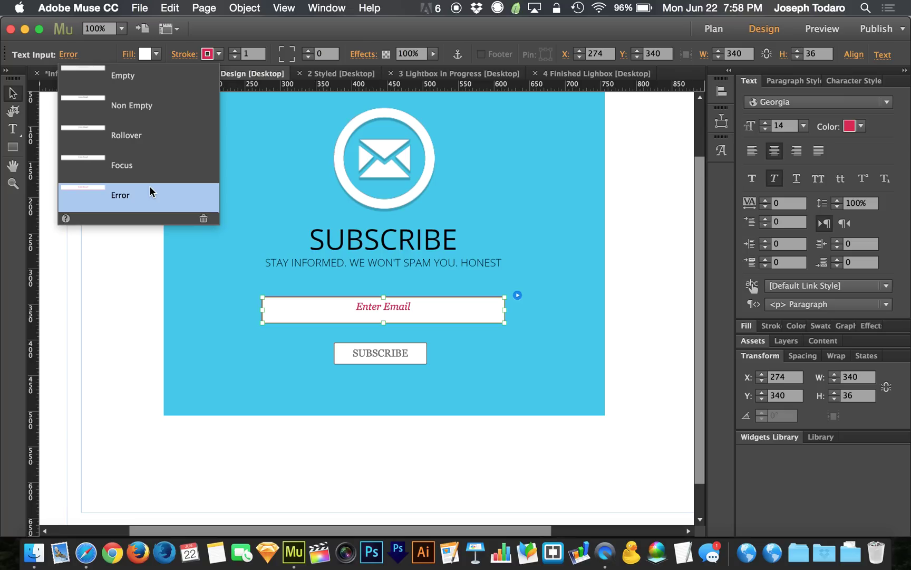
pyautogui.click(148, 176)
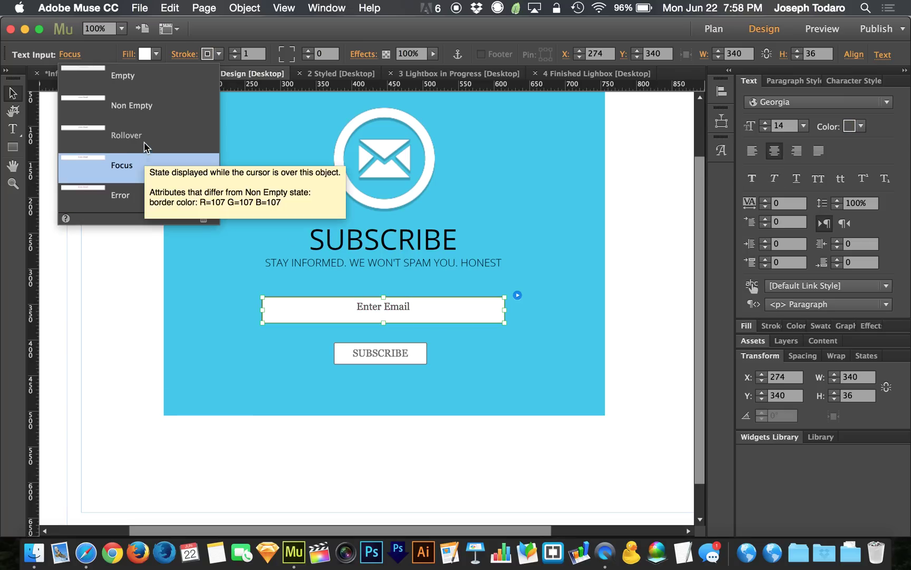
pyautogui.click(149, 107)
pyautogui.click(153, 80)
pyautogui.click(143, 196)
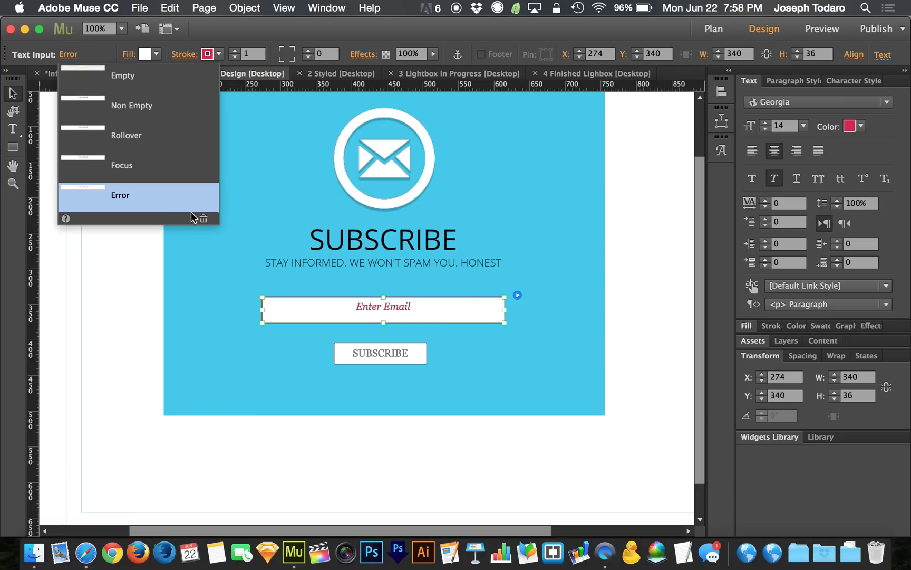
pyautogui.click(175, 174)
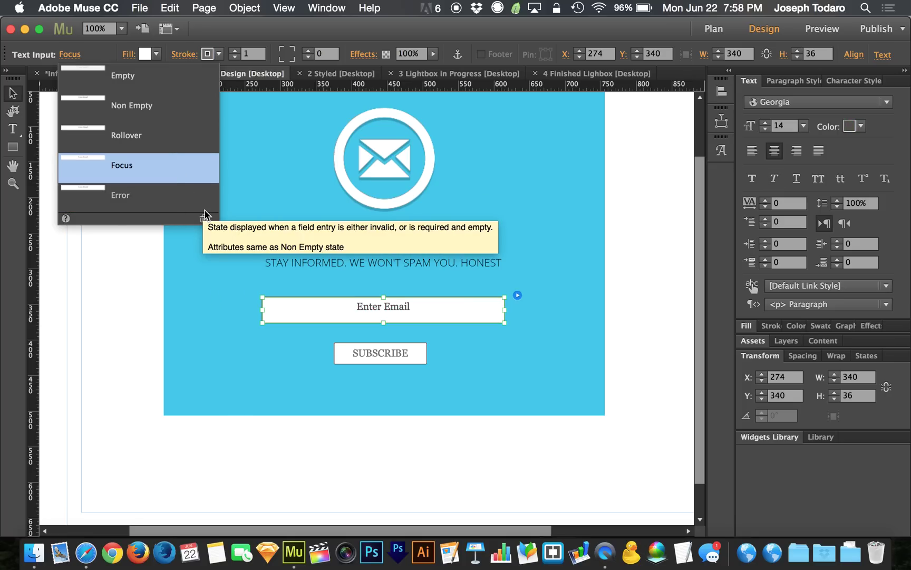
pyautogui.click(182, 148)
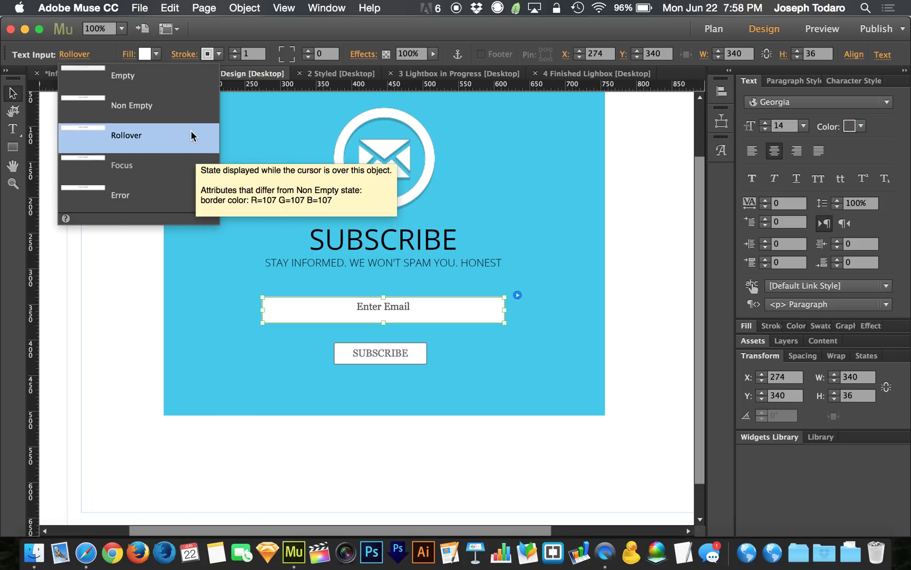
pyautogui.click(179, 107)
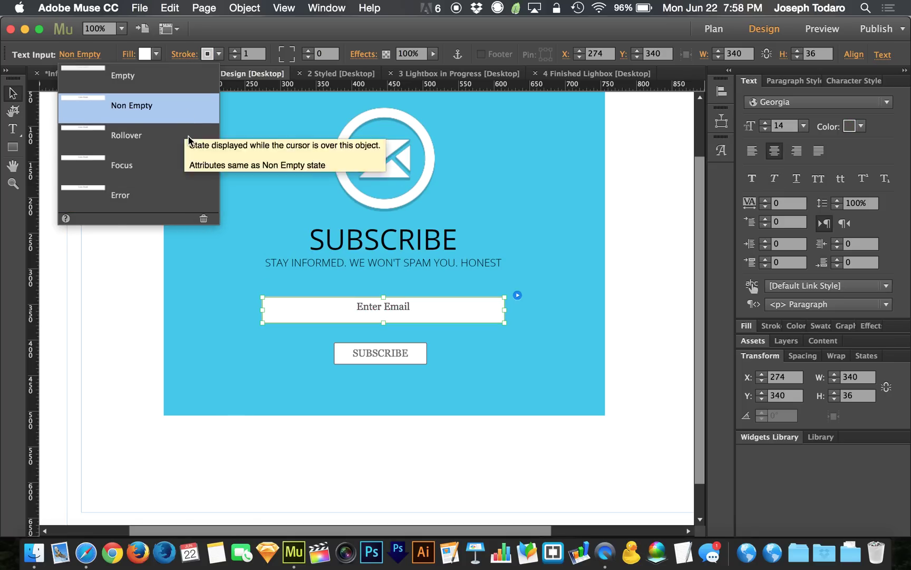
pyautogui.click(173, 79)
pyautogui.click(69, 55)
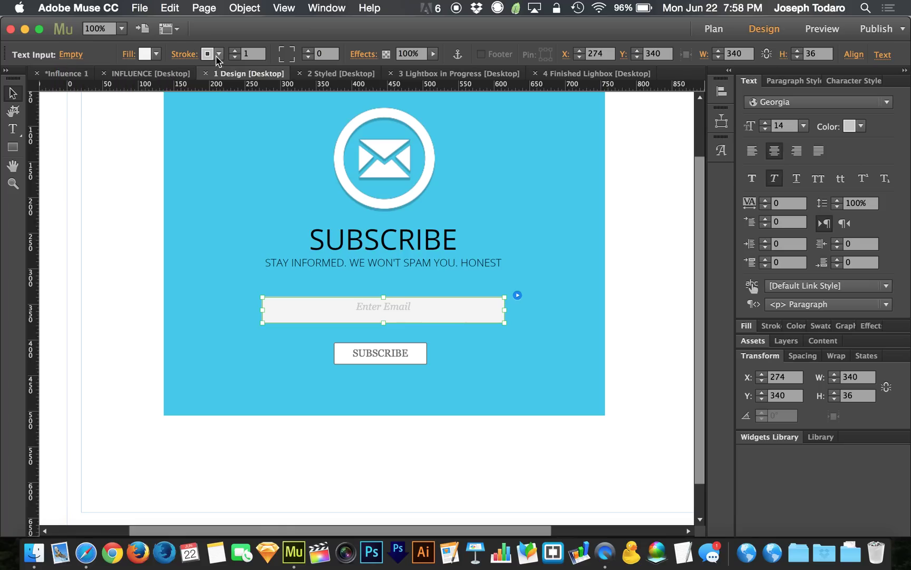
pyautogui.click(78, 55)
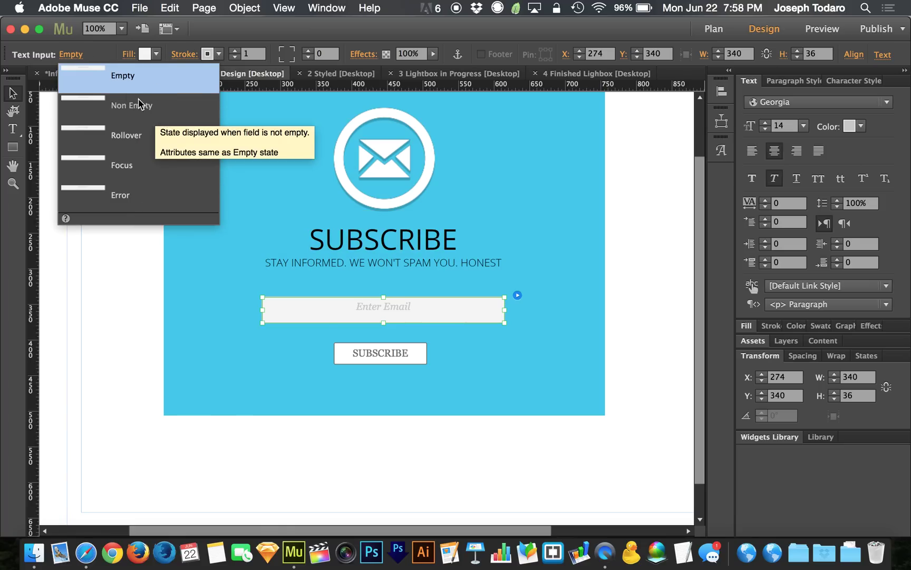
pyautogui.click(75, 56)
pyautogui.click(87, 55)
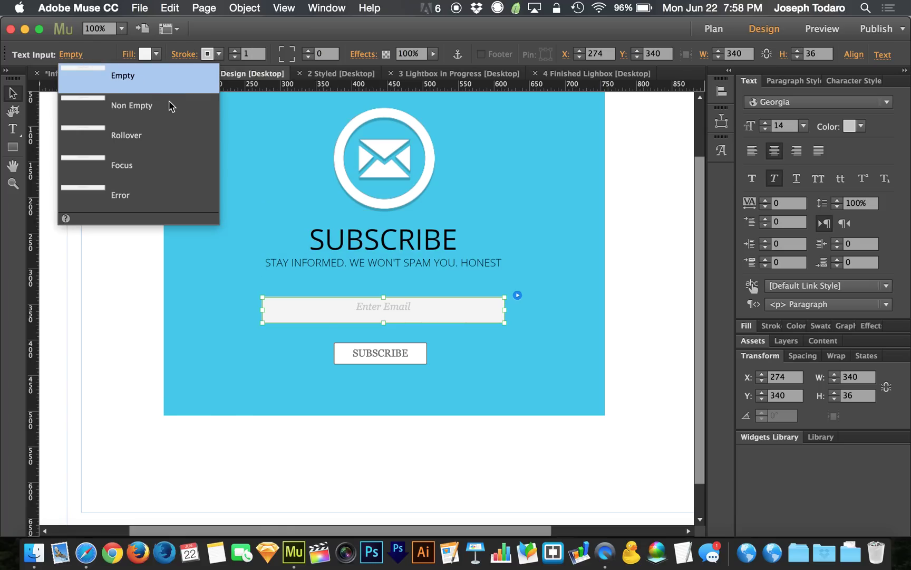
pyautogui.press('Down')
pyautogui.press('Down')
pyautogui.press('Down')
pyautogui.press('Down')
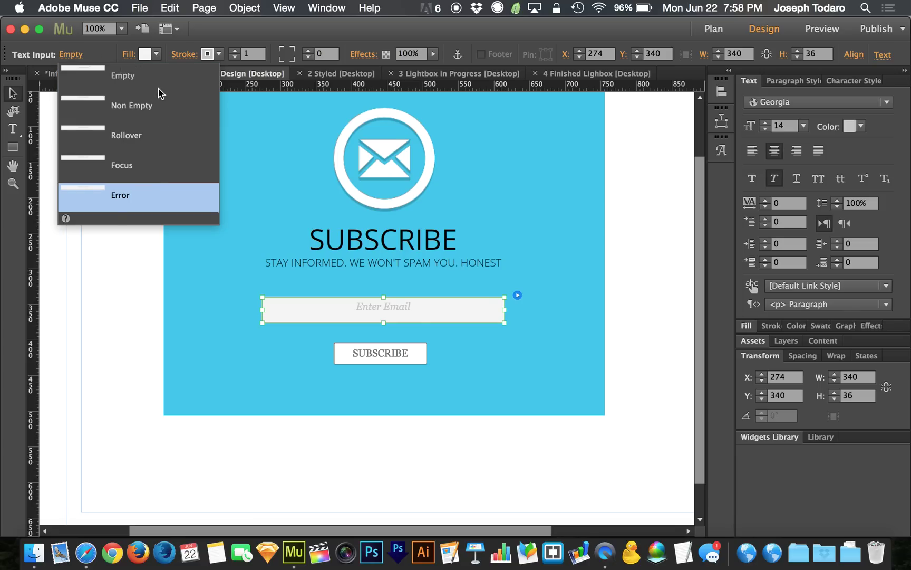
pyautogui.click(159, 91)
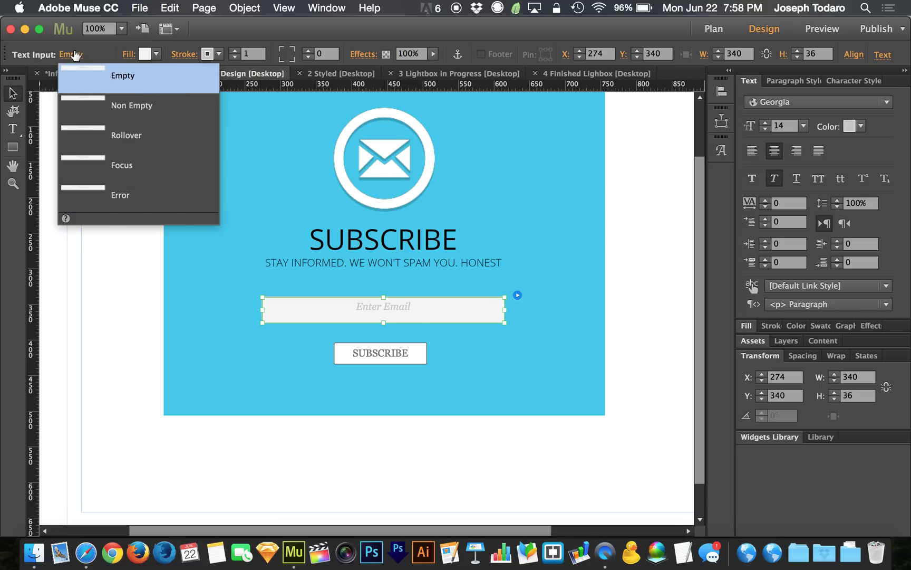
# Round the email field's corners to a radius of 40 for a pill shape.
pyautogui.click(305, 51)
pyautogui.click(305, 51)
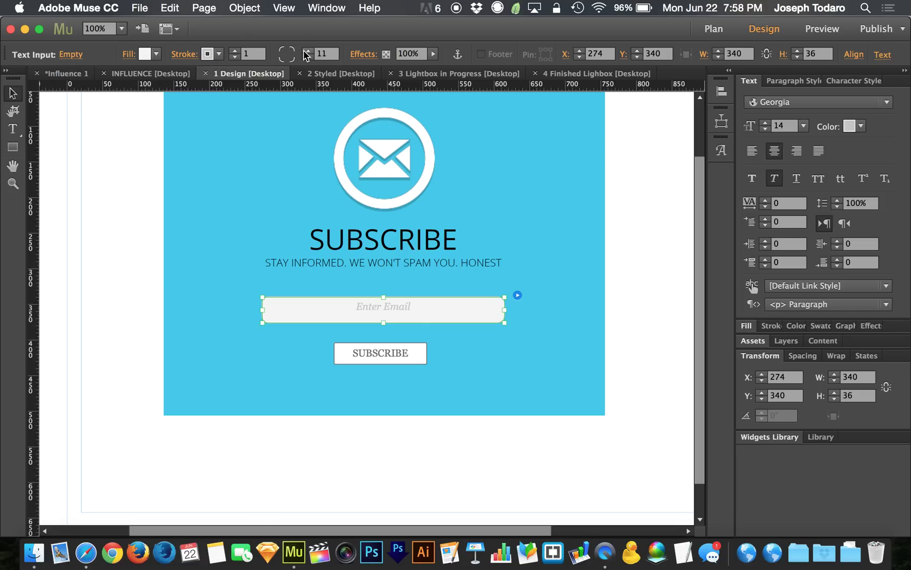
pyautogui.click(305, 50)
pyautogui.click(305, 51)
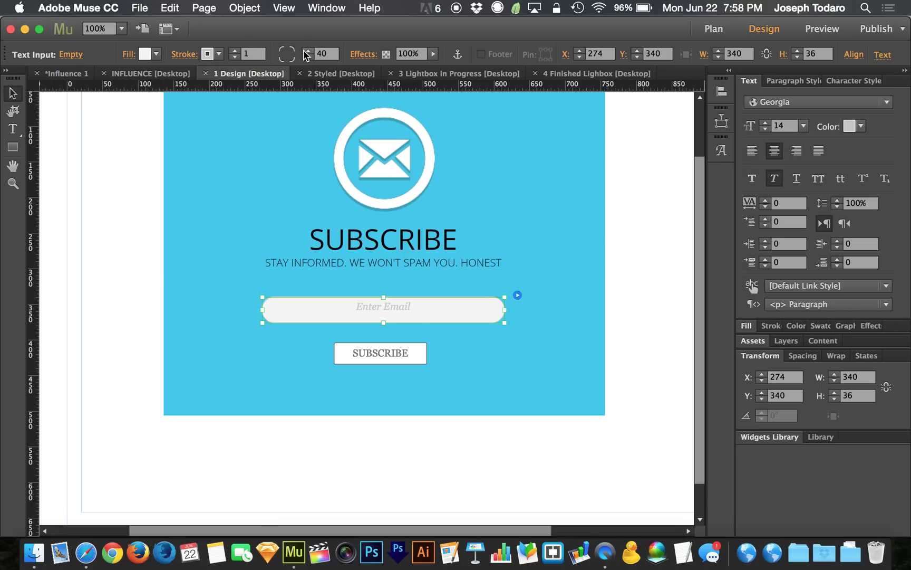
# Set the field's Non Empty state text colour to darker grey R99 G99 B99.
pyautogui.click(69, 54)
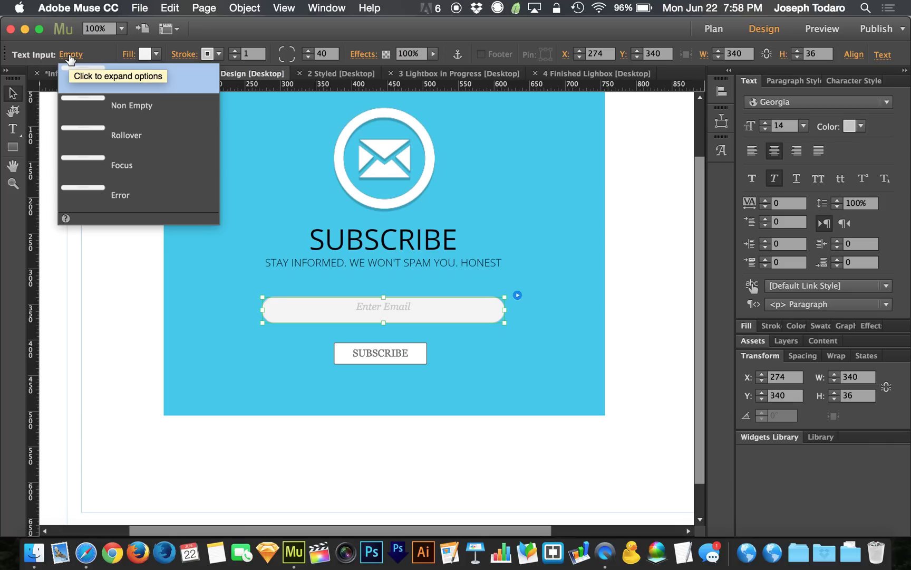
pyautogui.click(159, 109)
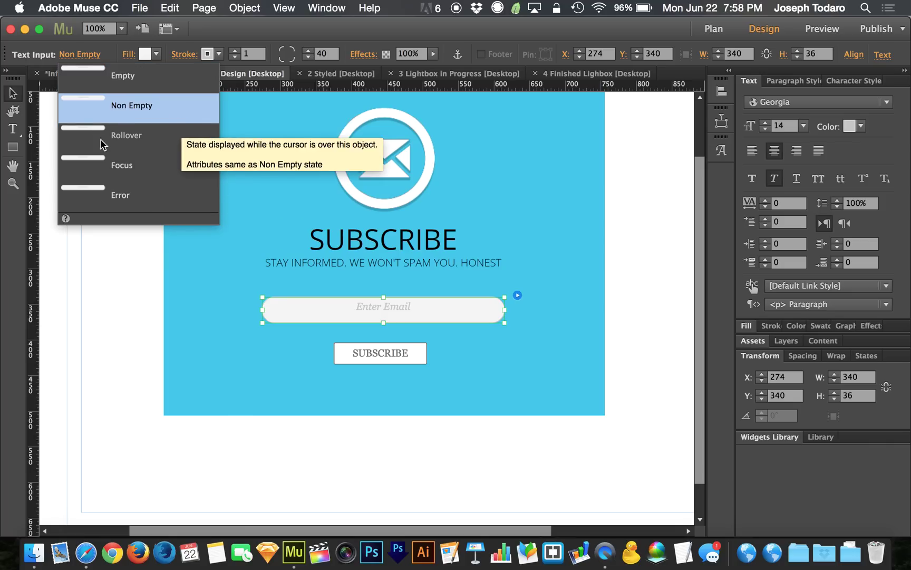
pyautogui.click(862, 127)
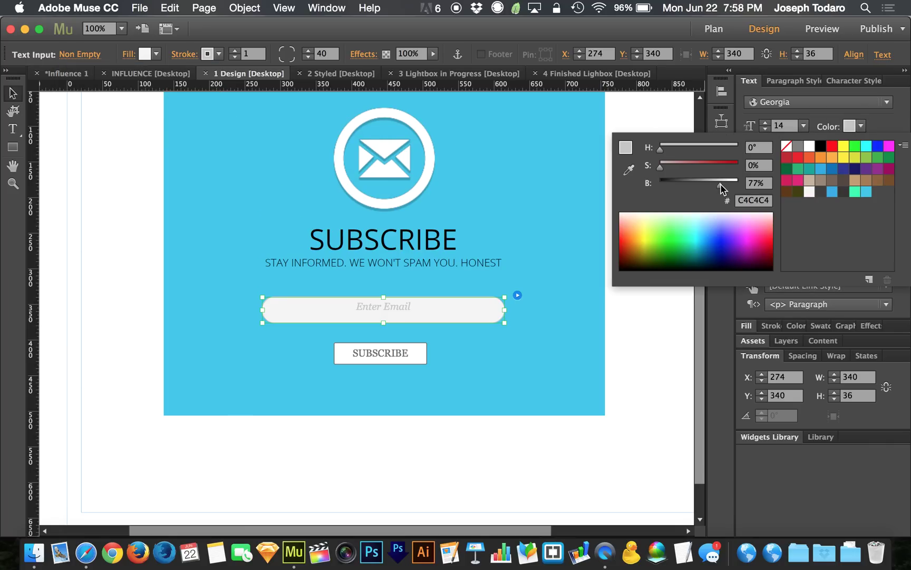
pyautogui.moveTo(720, 184); pyautogui.dragTo(692, 185)
pyautogui.click(849, 127)
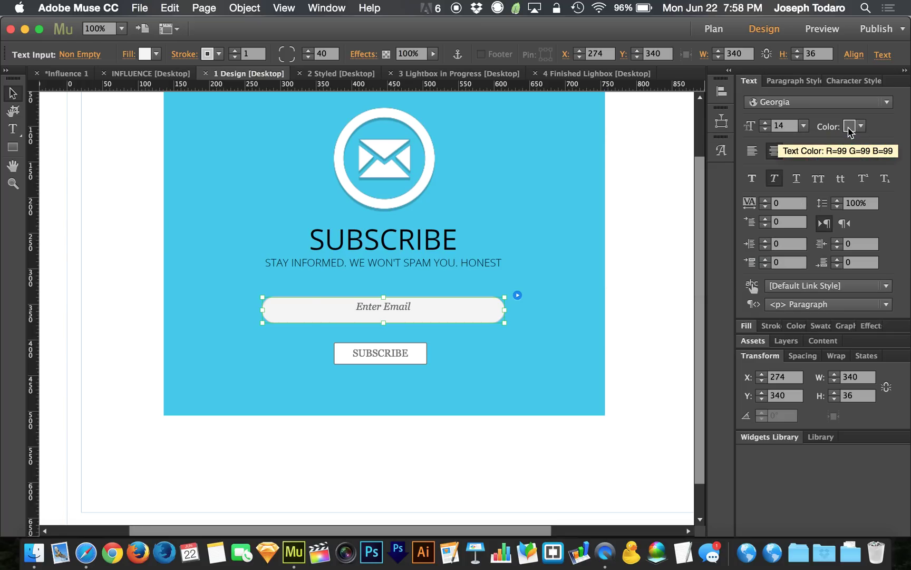
# Deselect the email field and switch to the 2 Styled [Desktop] page.
pyautogui.click(149, 261)
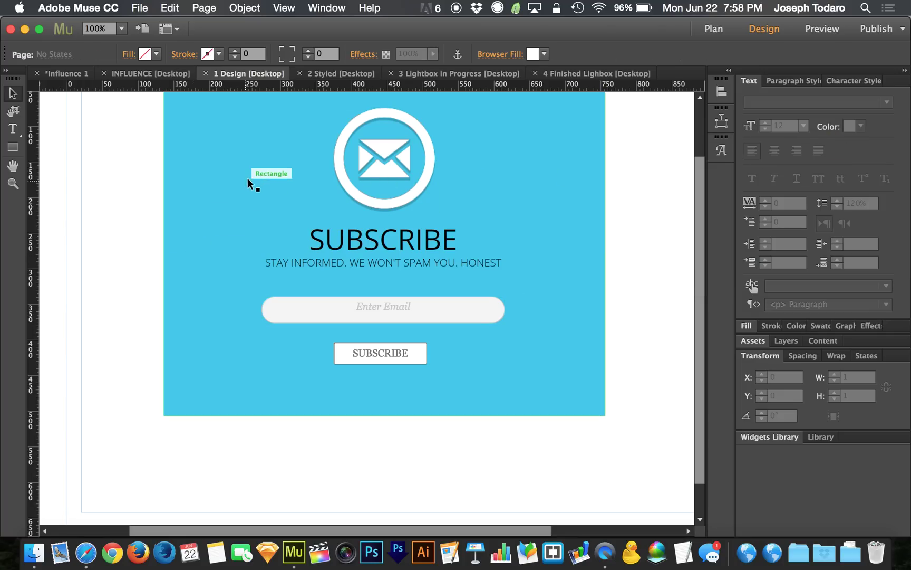
pyautogui.click(337, 73)
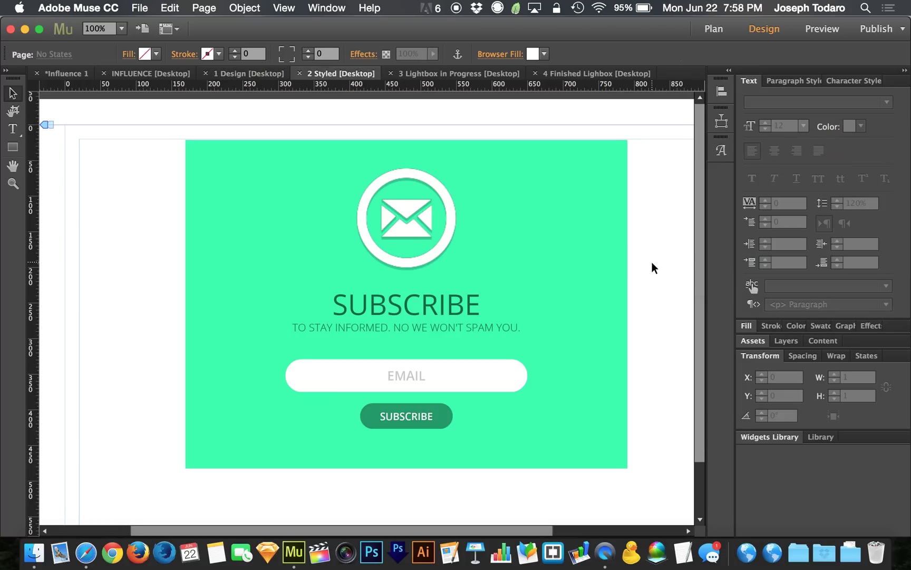
pyautogui.hscroll(2, 652, 265)
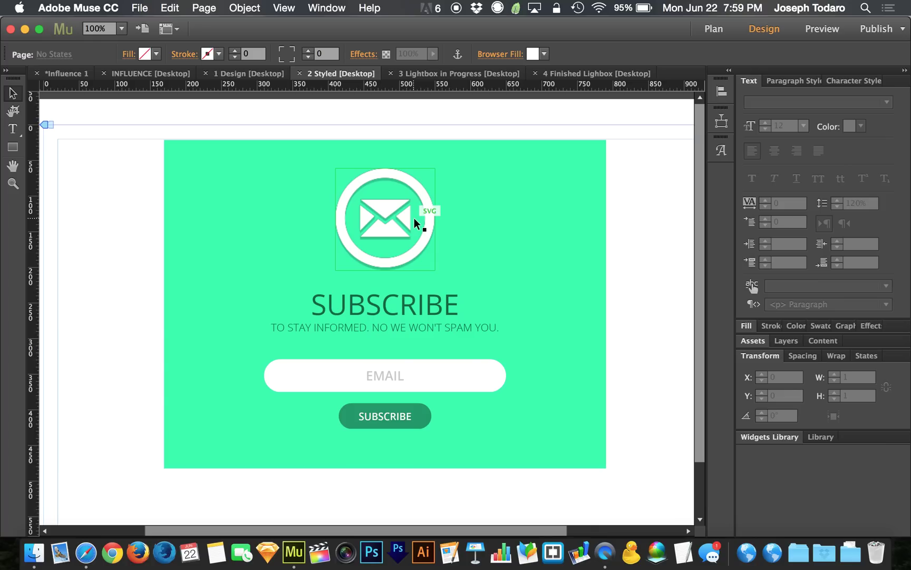
# Select the envelope icon, SUBSCRIBE heading and email form together.
pyautogui.click(413, 218)
pyautogui.keyDown('shift'); pyautogui.click(396, 298); pyautogui.keyUp('shift')
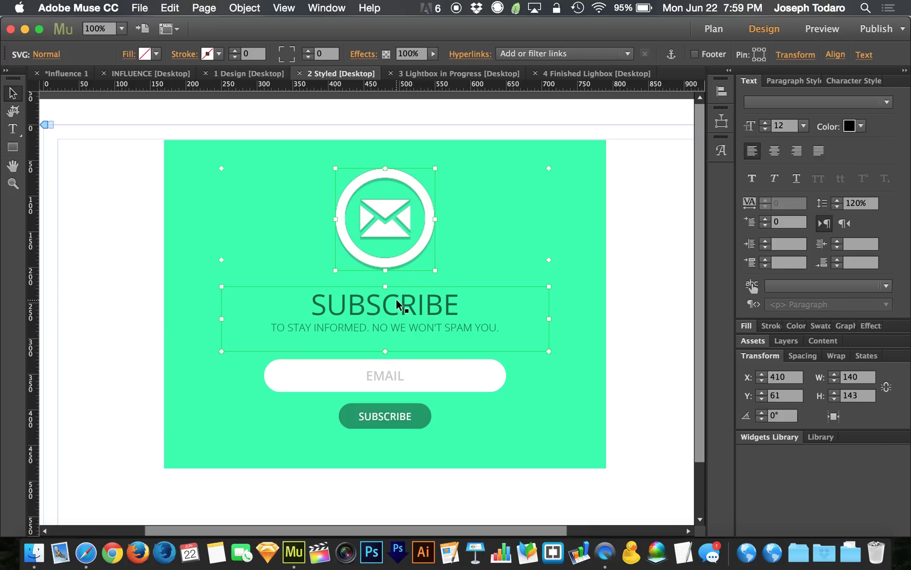
pyautogui.keyDown('shift'); pyautogui.click(399, 384); pyautogui.keyUp('shift')
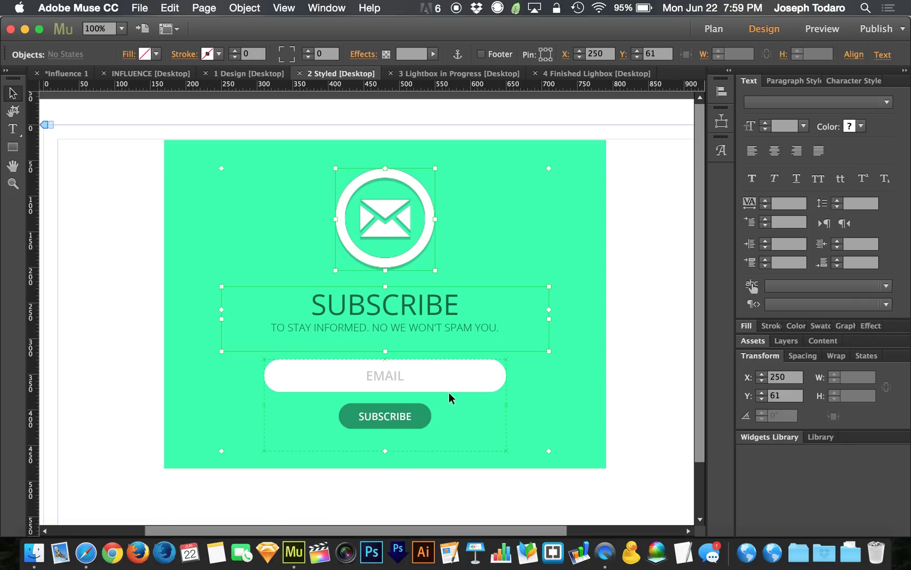
# On the 3 Lightbox in Progress page, choose Lightbox Display from the Widgets Library's Compositions.
pyautogui.click(447, 79)
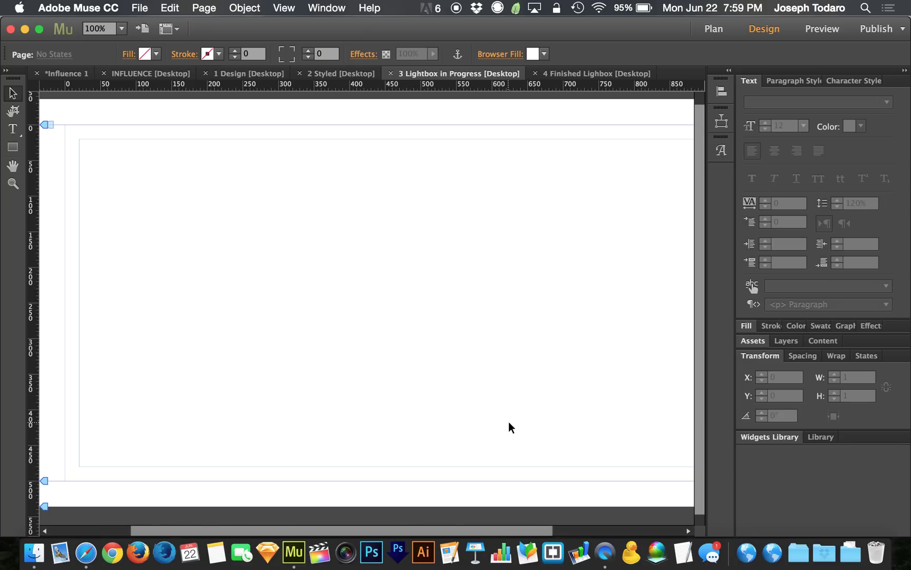
pyautogui.click(766, 439)
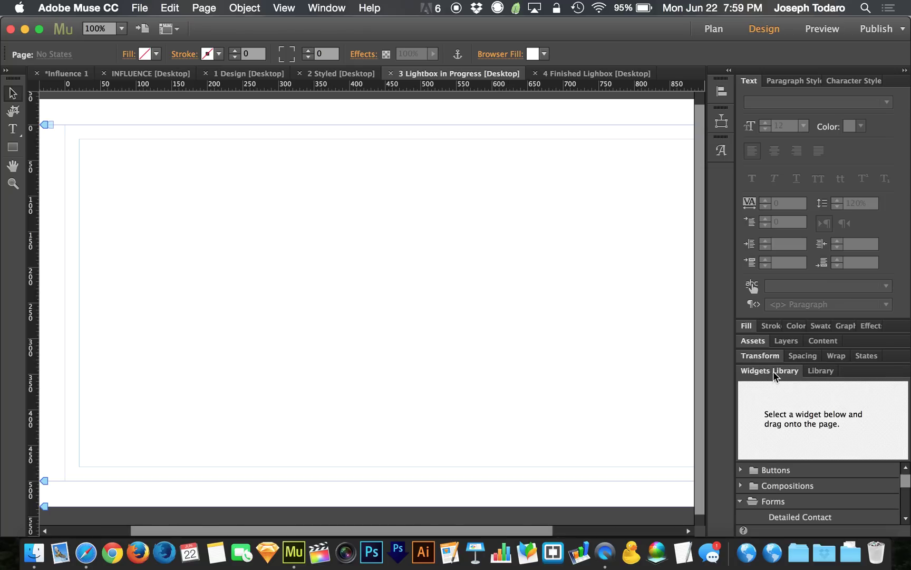
pyautogui.click(818, 371)
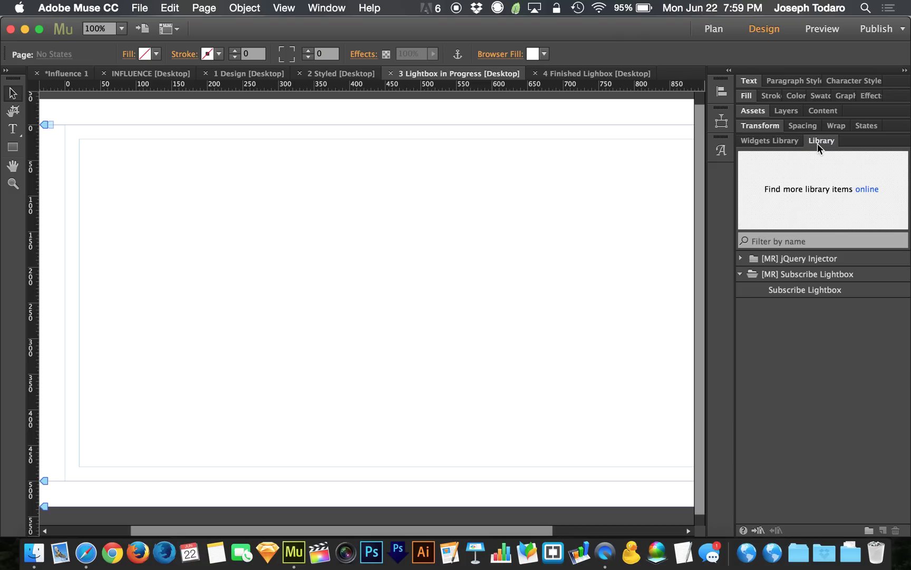
pyautogui.click(791, 140)
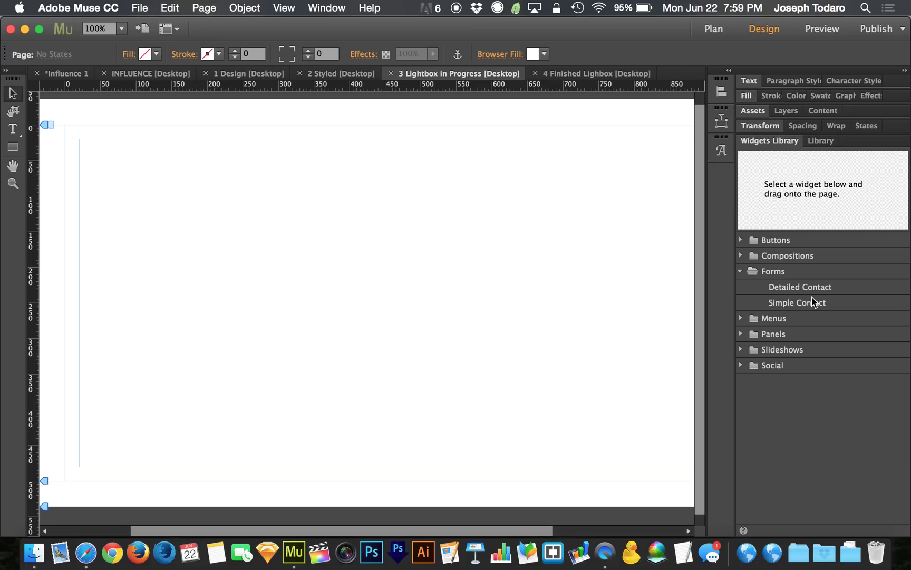
pyautogui.click(815, 302)
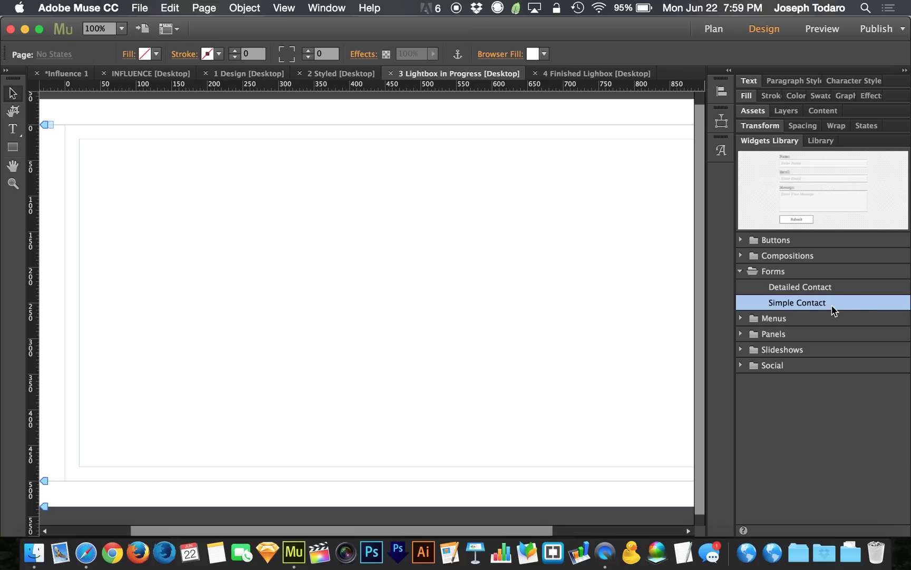
pyautogui.click(740, 271)
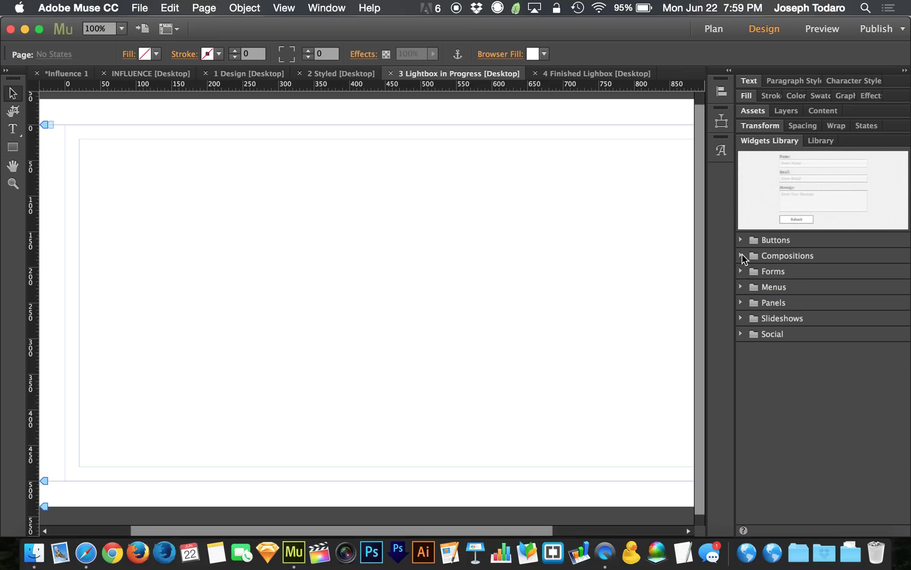
pyautogui.click(741, 256)
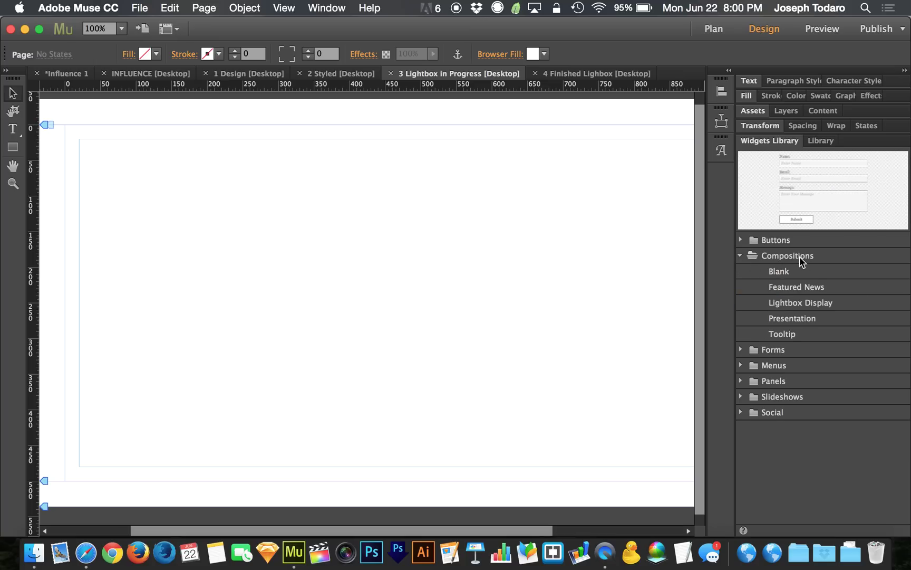
pyautogui.click(819, 307)
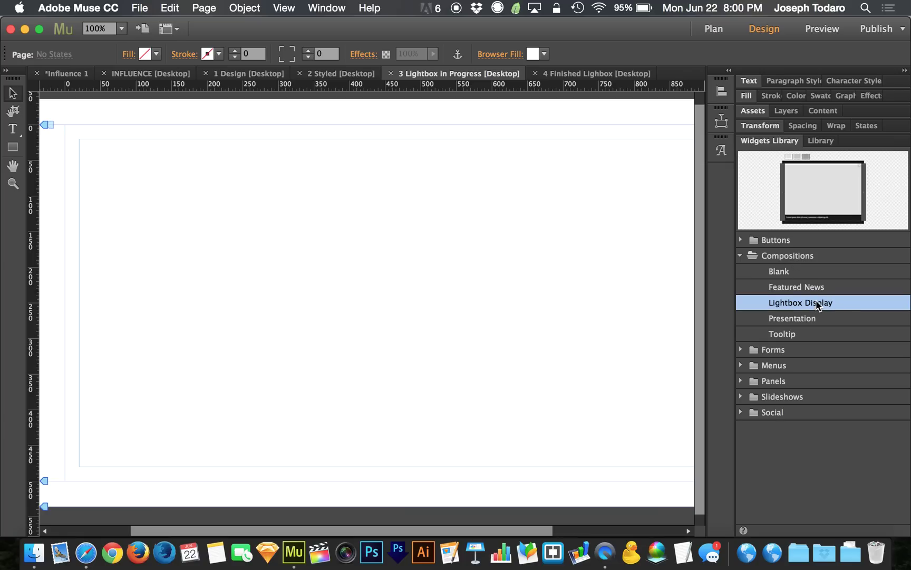
# Place the Lightbox Display widget at X 105, Y 20 and extend the page bottom to 663 px.
pyautogui.moveTo(817, 305); pyautogui.dragTo(261, 208)
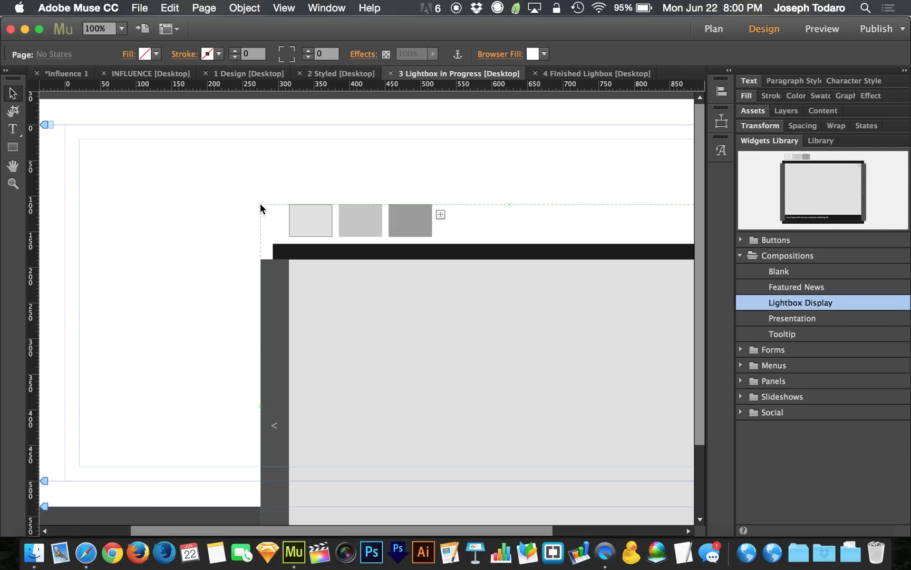
pyautogui.moveTo(480, 372); pyautogui.dragTo(360, 309)
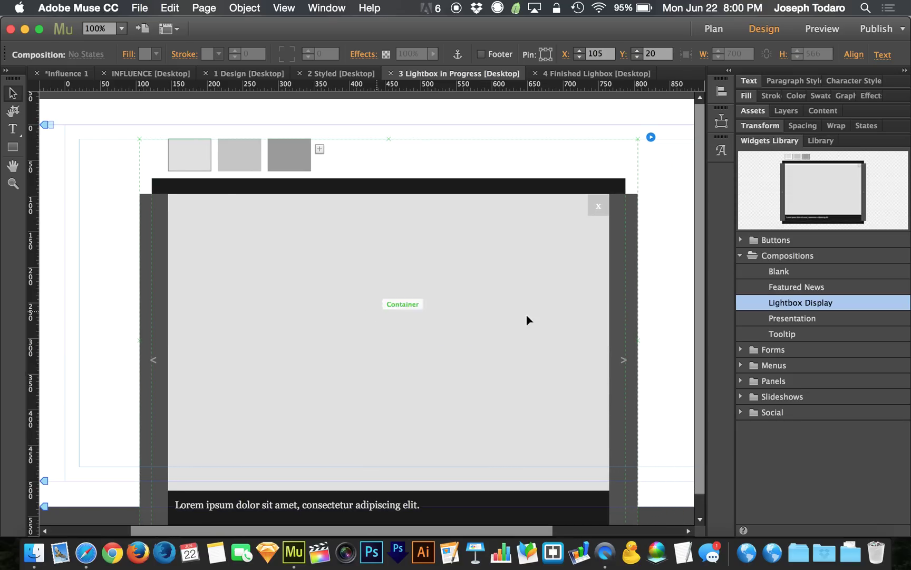
pyautogui.scroll(-3, 697, 253)
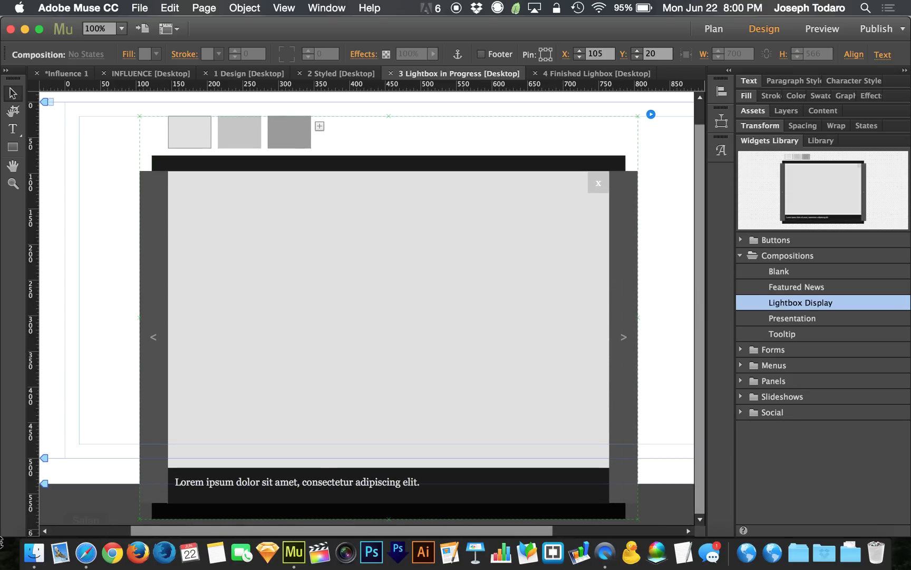
pyautogui.moveTo(42, 481); pyautogui.dragTo(44, 513)
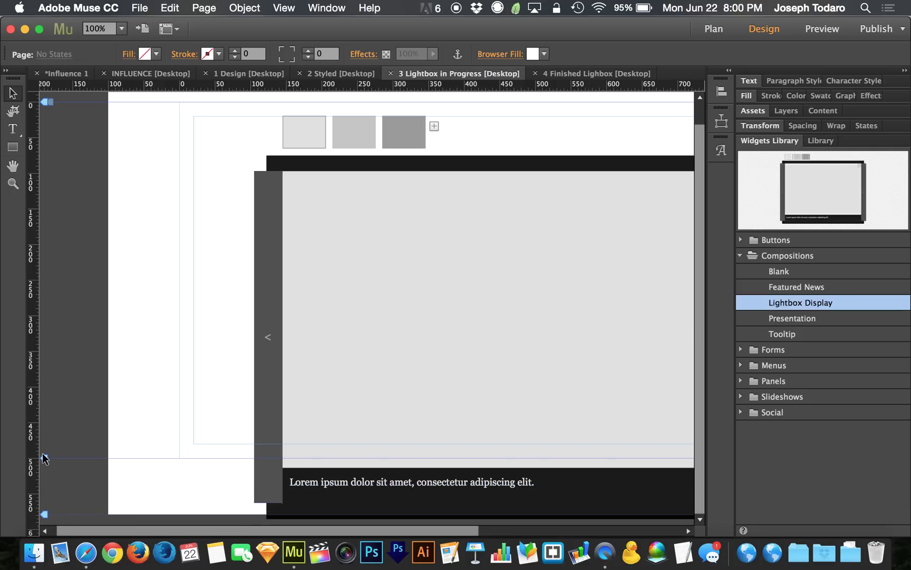
pyautogui.moveTo(42, 458)
pyautogui.mouseDown()
pyautogui.moveTo(45, 514)
pyautogui.moveTo(55, 438)
pyautogui.mouseUp()
pyautogui.hscroll(5, 551, 376)
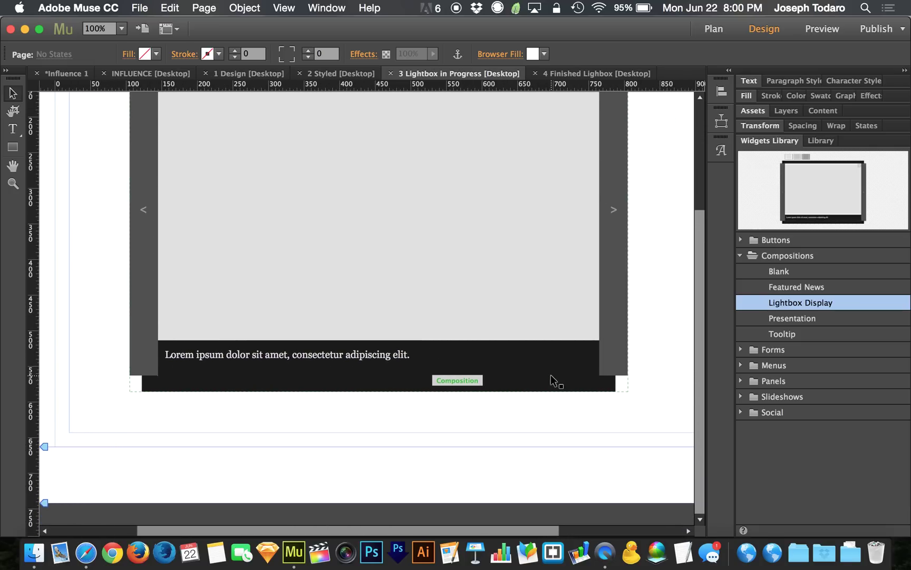
pyautogui.scroll(5, 550, 375)
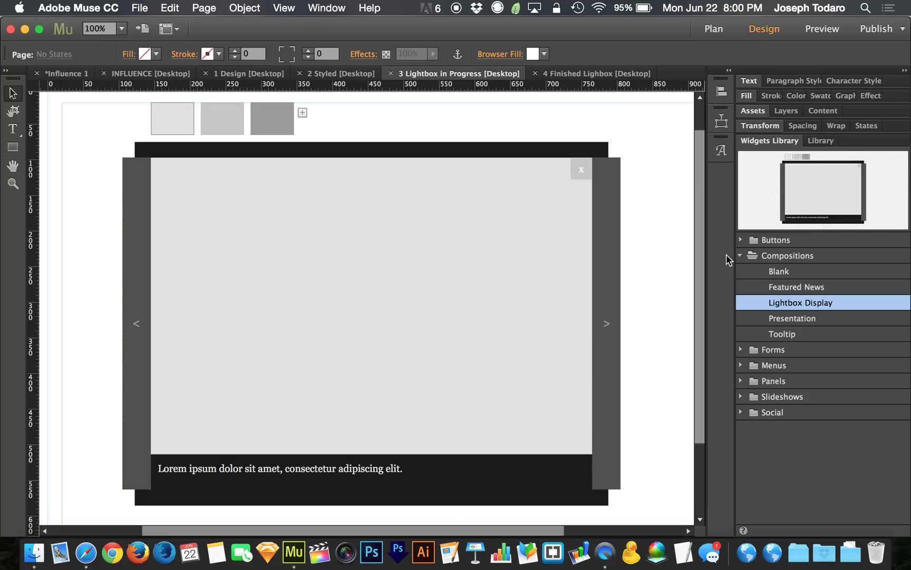
pyautogui.moveTo(698, 249); pyautogui.dragTo(698, 244)
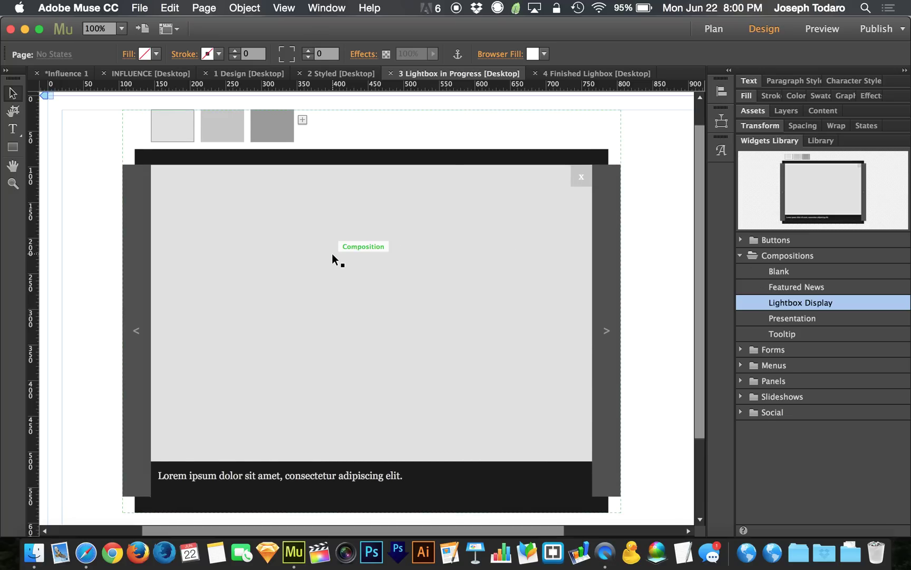
# Delete the second and third thumbnail triggers from the lightbox.
pyautogui.click(222, 127)
pyautogui.click(245, 131)
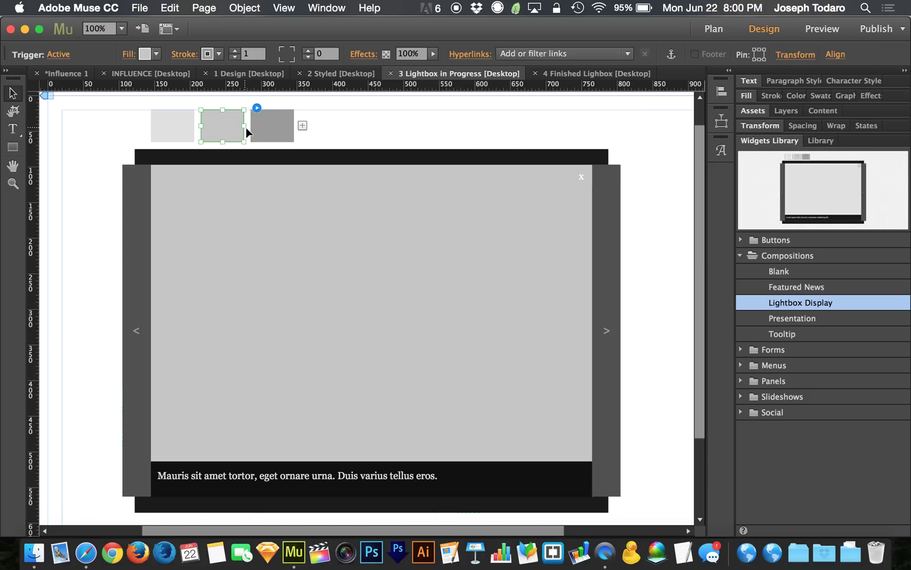
pyautogui.click(264, 127)
pyautogui.click(207, 125)
pyautogui.click(186, 124)
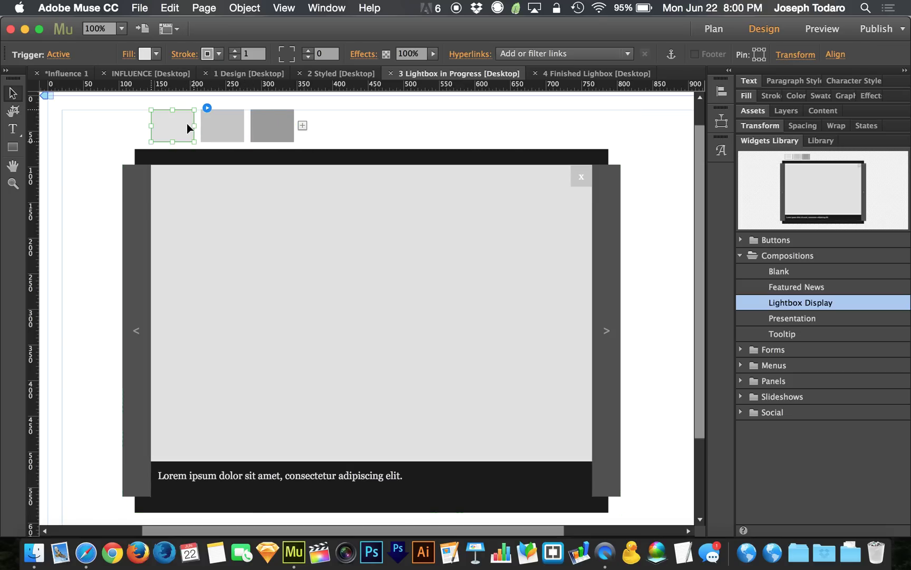
pyautogui.click(274, 128)
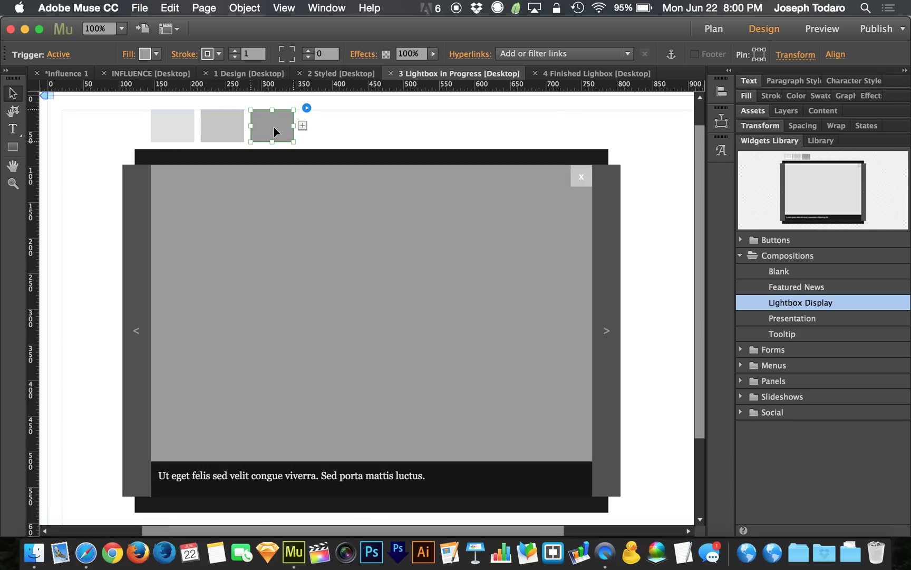
pyautogui.press('Delete')
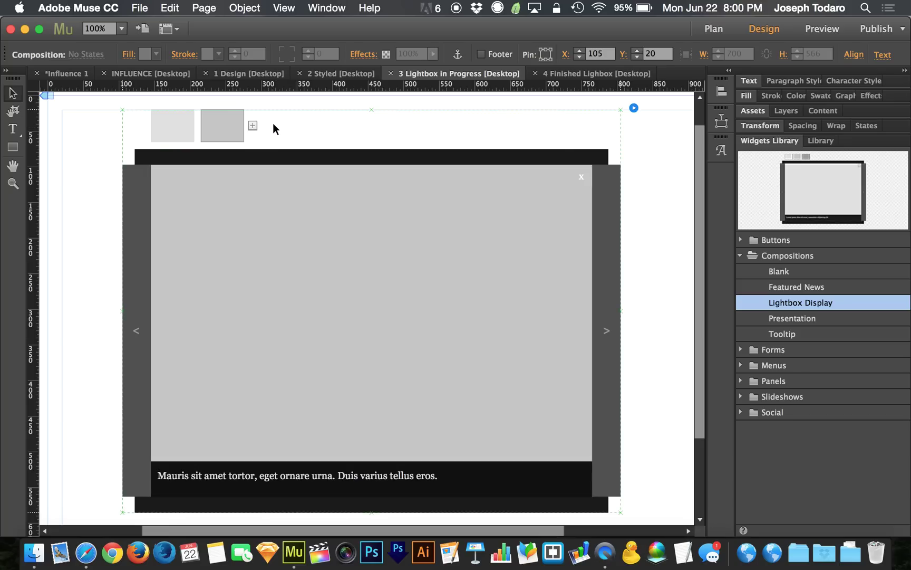
pyautogui.click(221, 122)
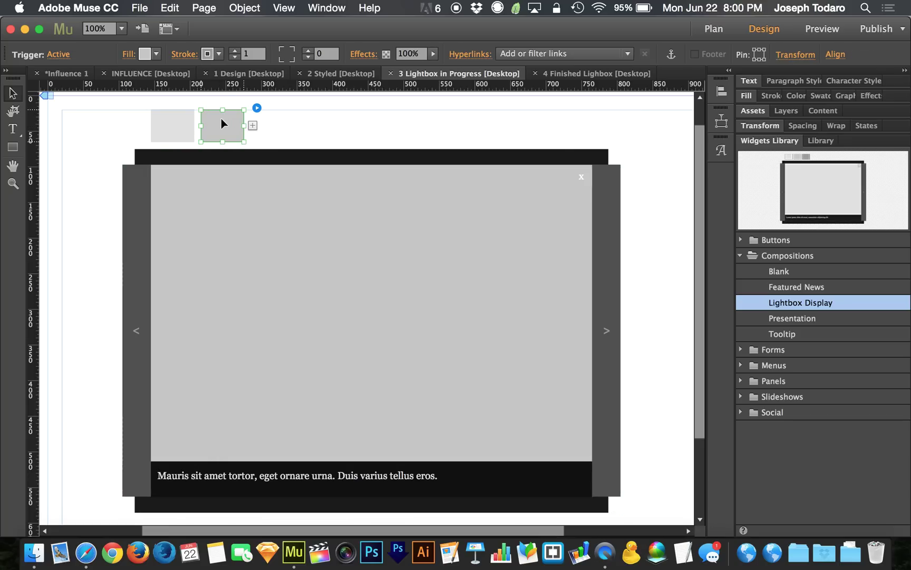
pyautogui.press('Delete')
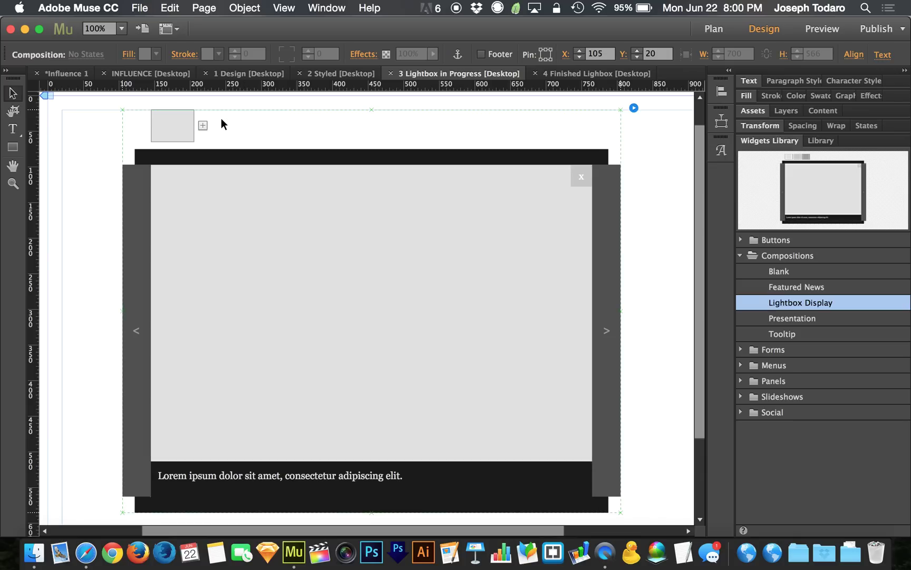
# Set the remaining thumbnail trigger back to its Normal state.
pyautogui.click(159, 125)
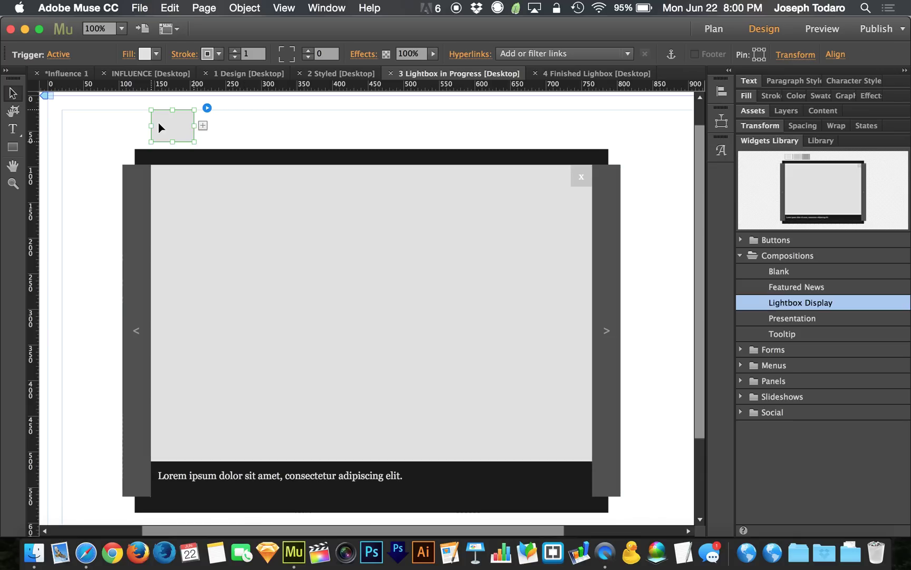
pyautogui.click(58, 54)
pyautogui.click(182, 142)
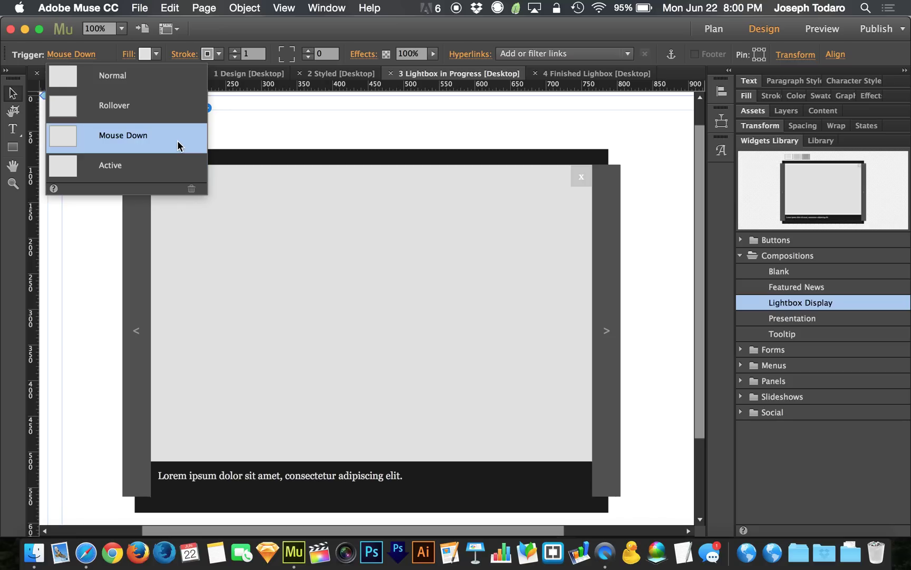
pyautogui.click(173, 117)
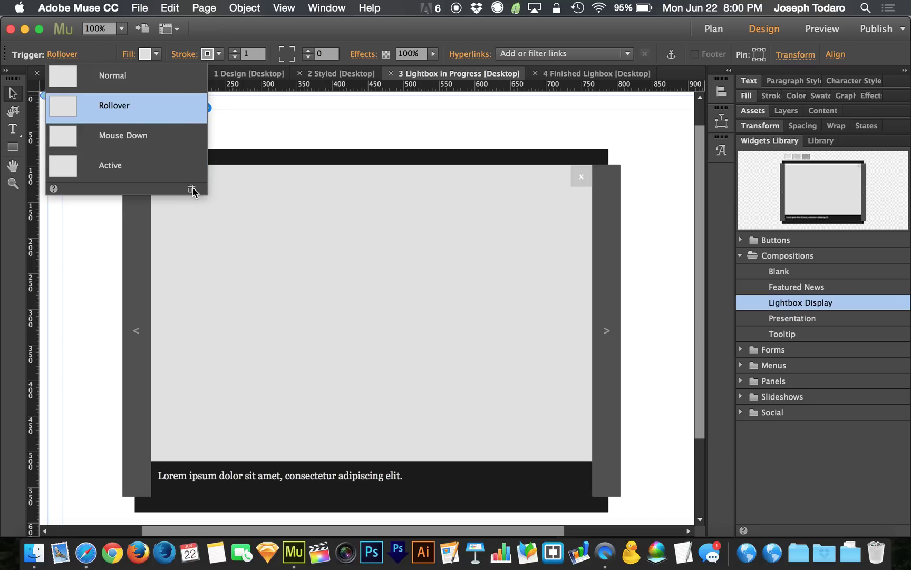
pyautogui.click(153, 89)
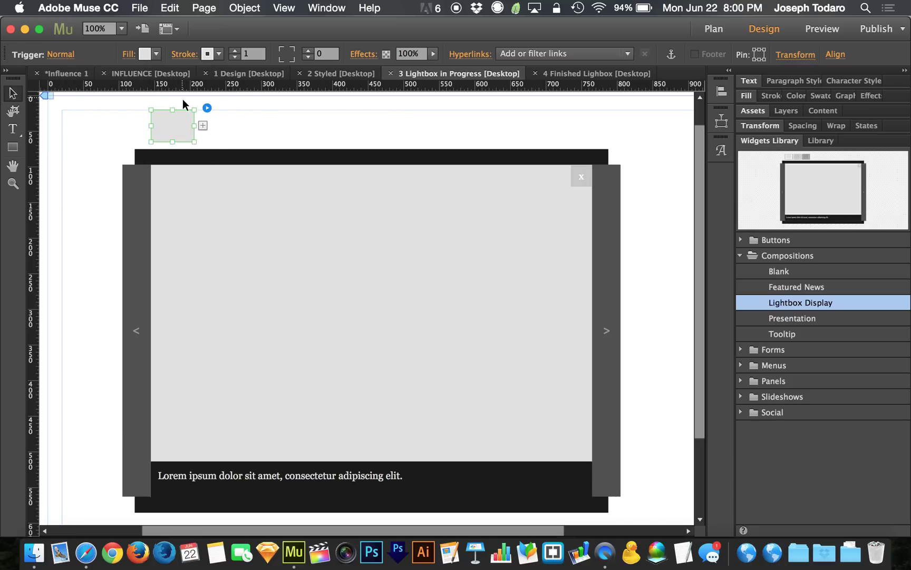
# Set the trigger box's fill and stroke to None.
pyautogui.click(157, 54)
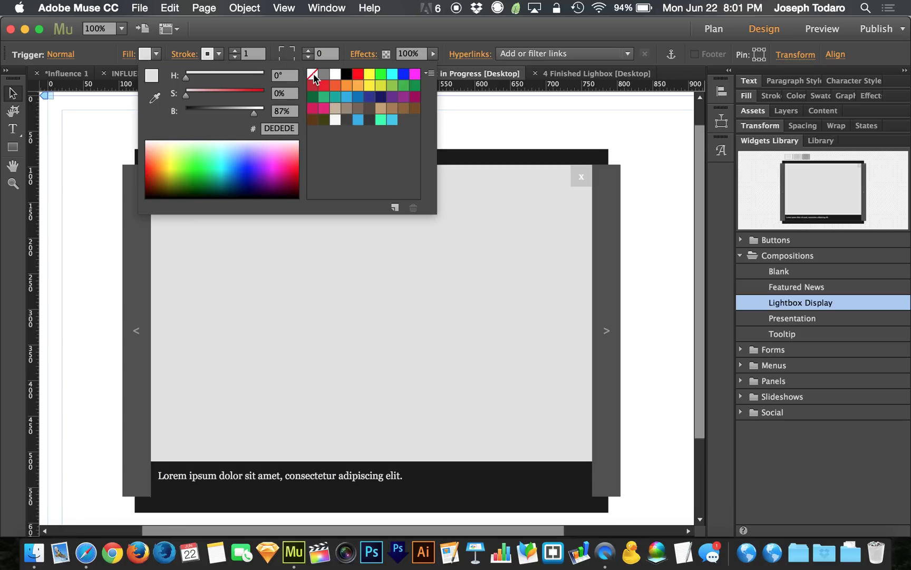
pyautogui.click(314, 79)
pyautogui.click(157, 54)
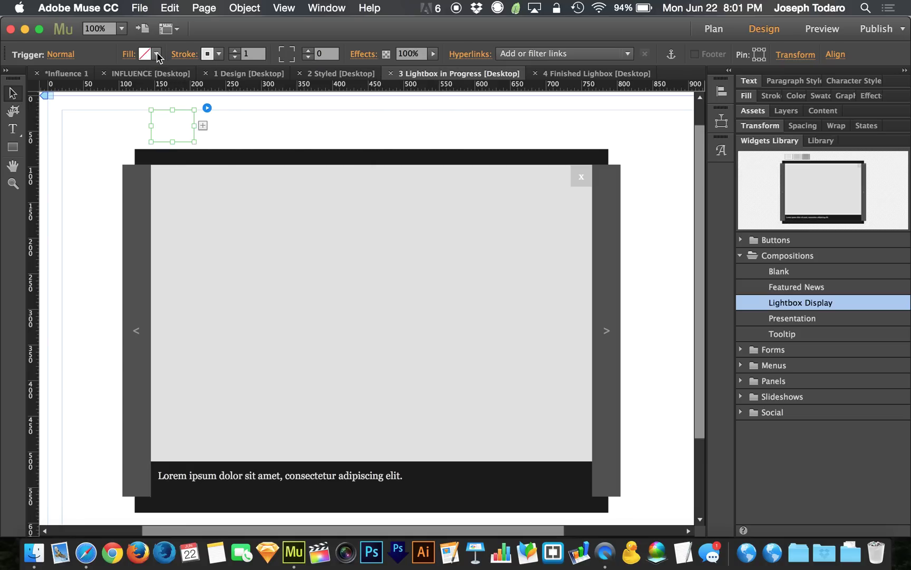
pyautogui.click(219, 53)
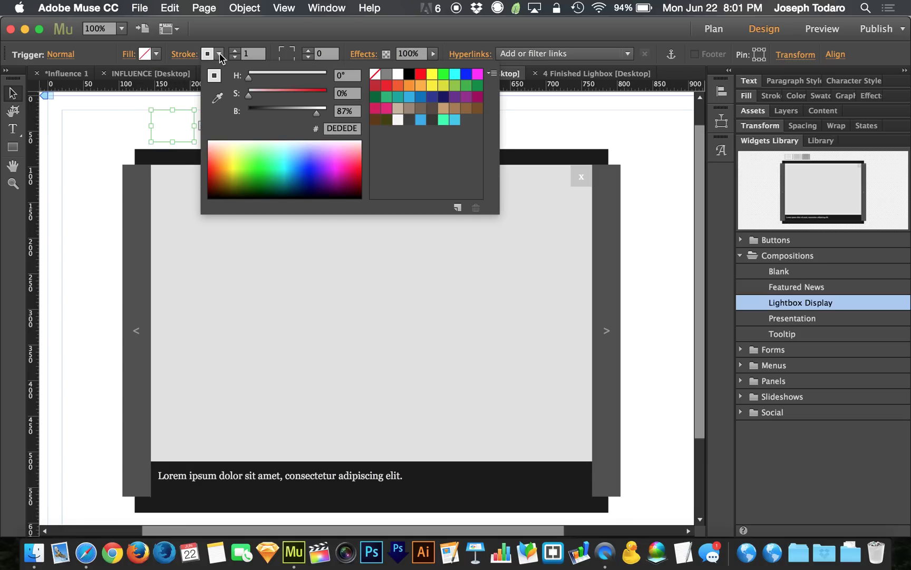
pyautogui.click(373, 77)
pyautogui.click(158, 54)
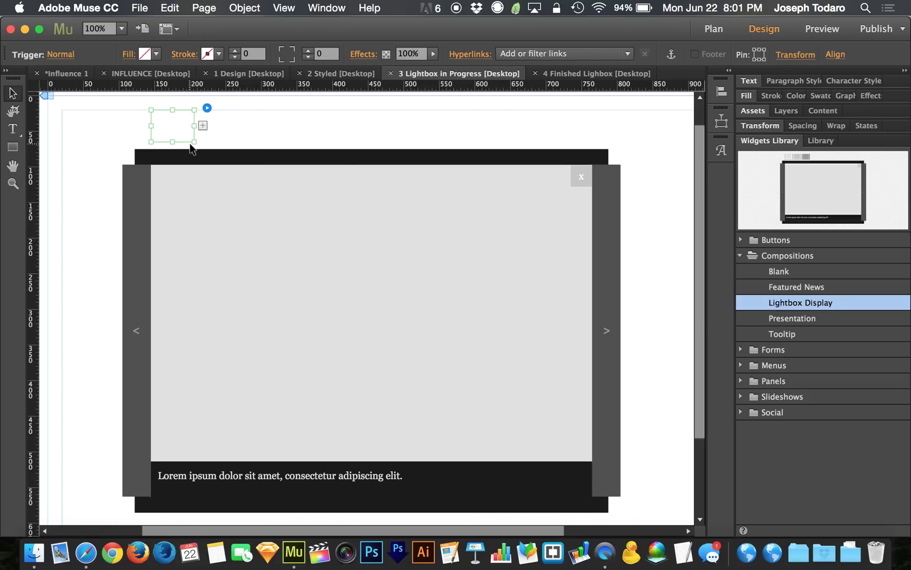
# Shrink the trigger to 14×14 px and move it above the page top.
pyautogui.moveTo(192, 142); pyautogui.dragTo(158, 141)
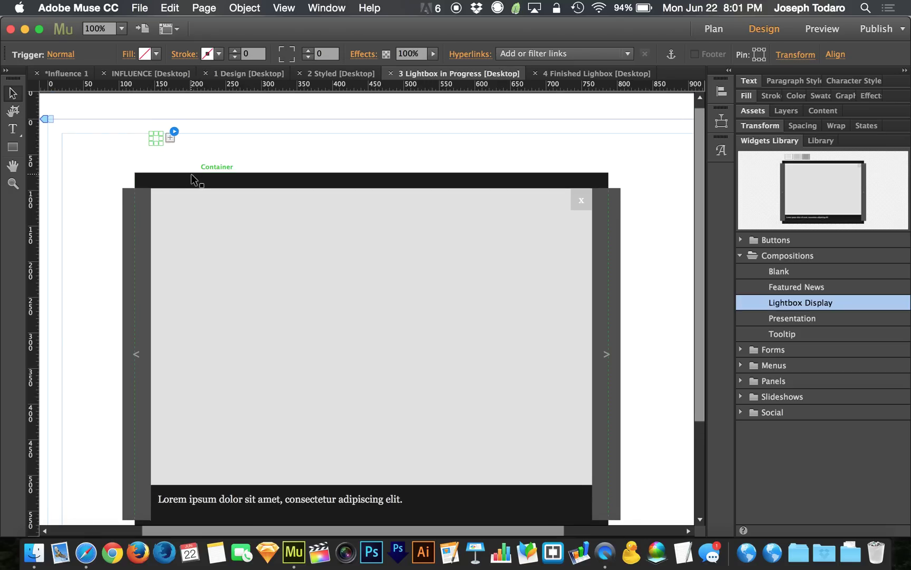
pyautogui.scroll(1, 185, 171)
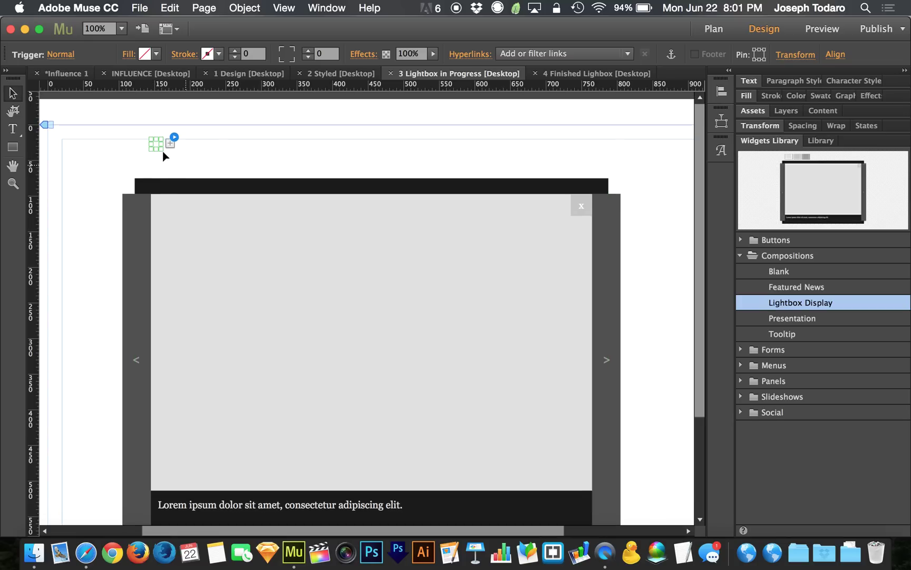
pyautogui.moveTo(155, 144)
pyautogui.mouseDown()
pyautogui.moveTo(155, 100)
pyautogui.moveTo(152, 149)
pyautogui.mouseUp()
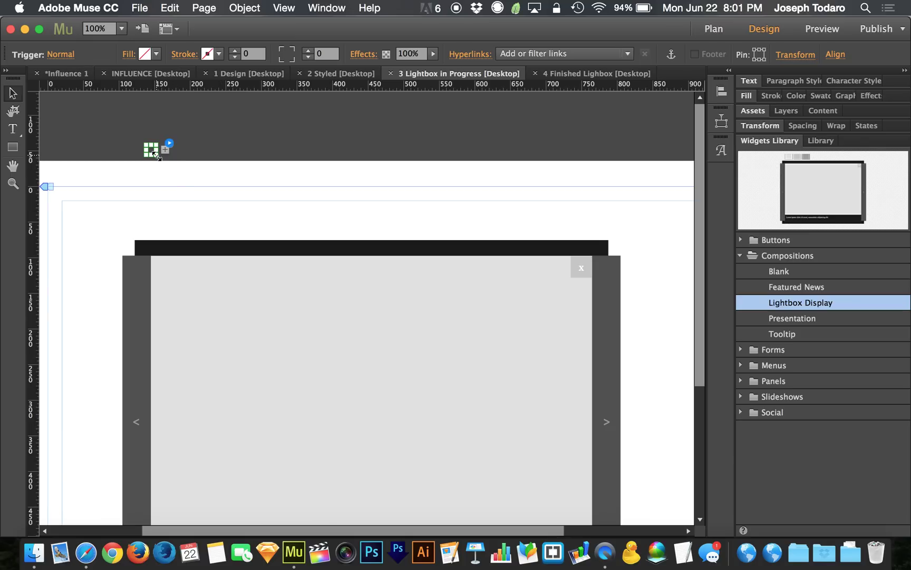
pyautogui.click(250, 151)
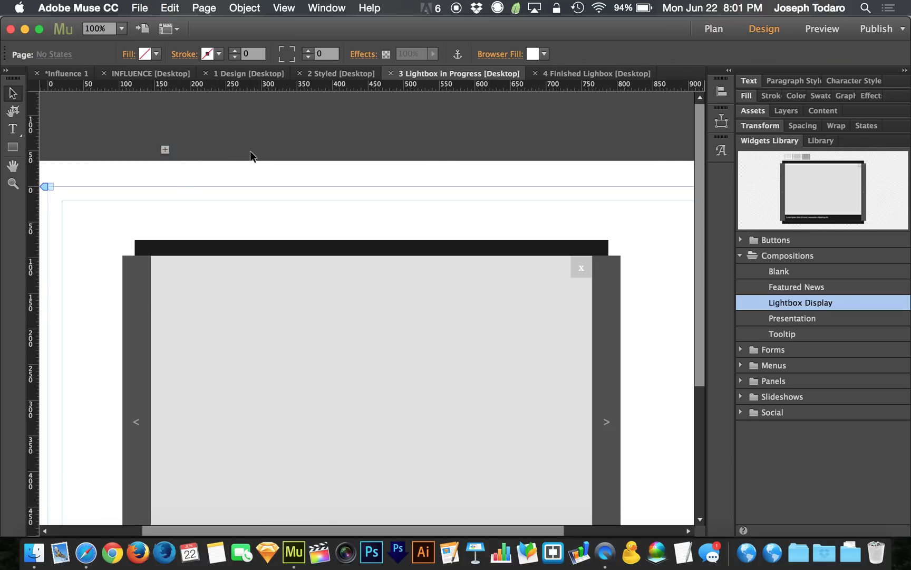
# Select the lightbox composition's content container.
pyautogui.scroll(-5, 250, 151)
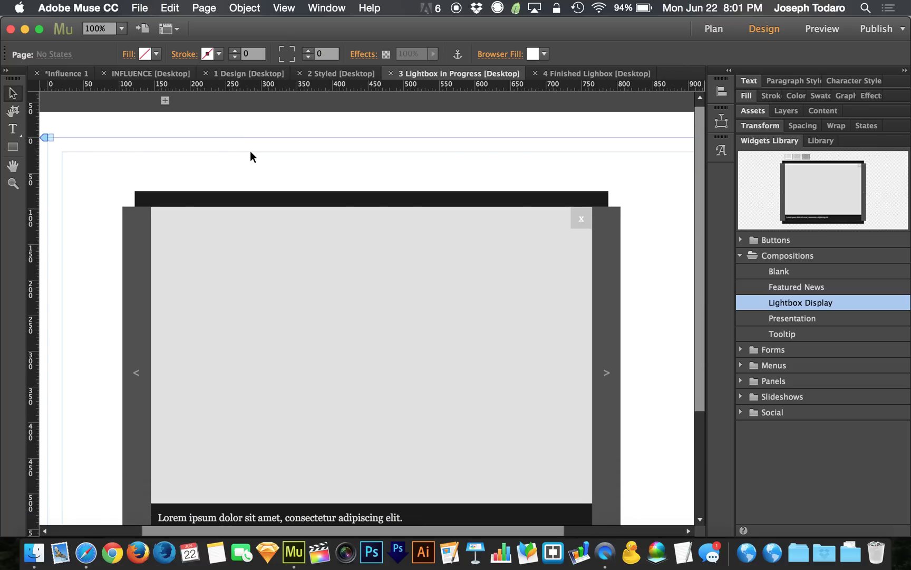
pyautogui.scroll(-1, 249, 151)
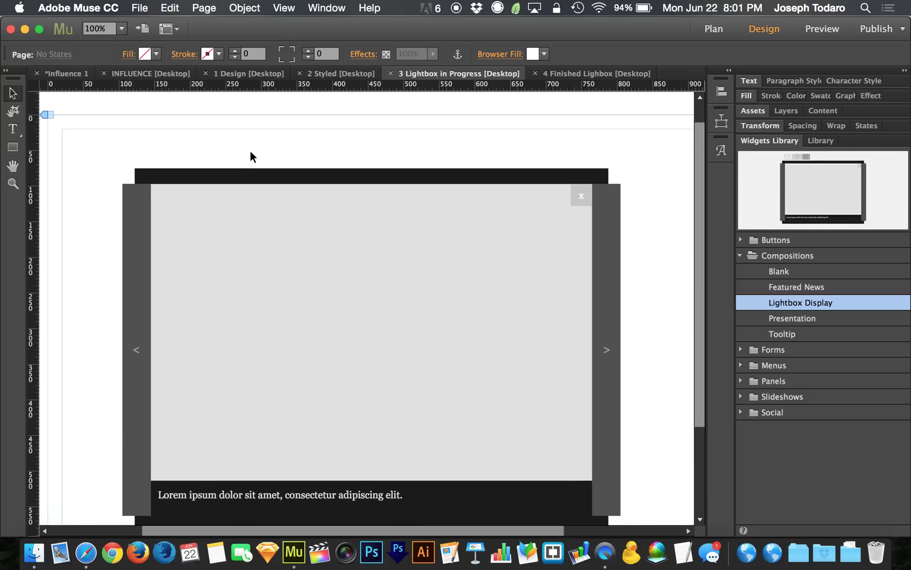
pyautogui.click(414, 231)
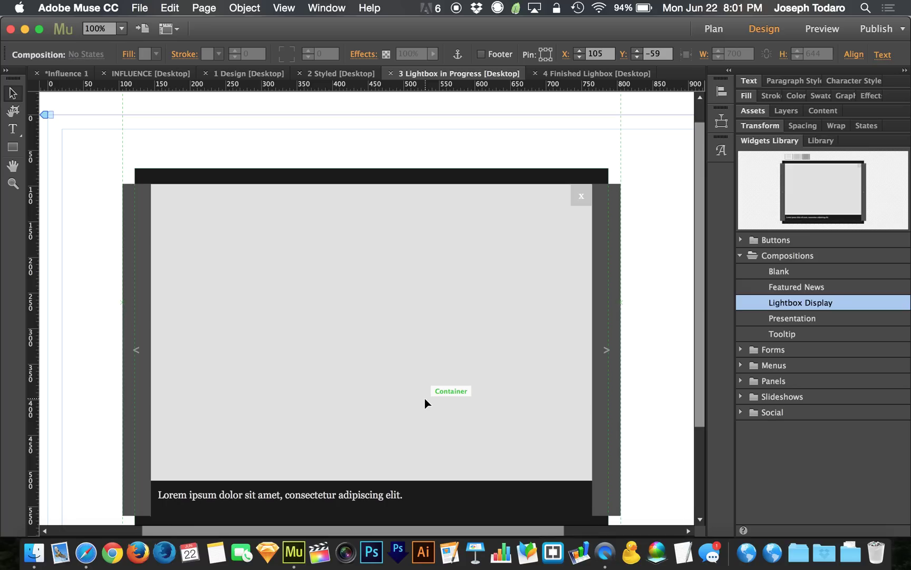
pyautogui.scroll(-2, 424, 398)
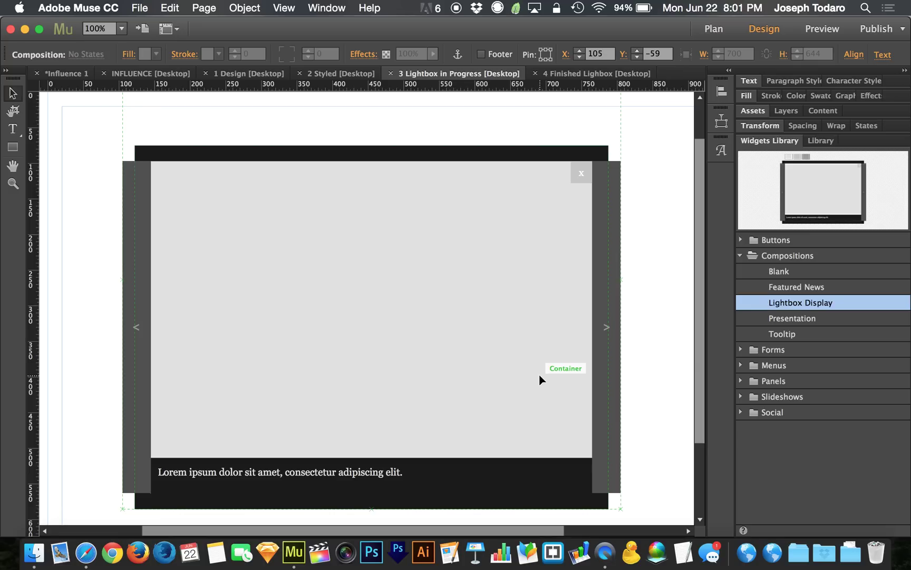
pyautogui.click(504, 346)
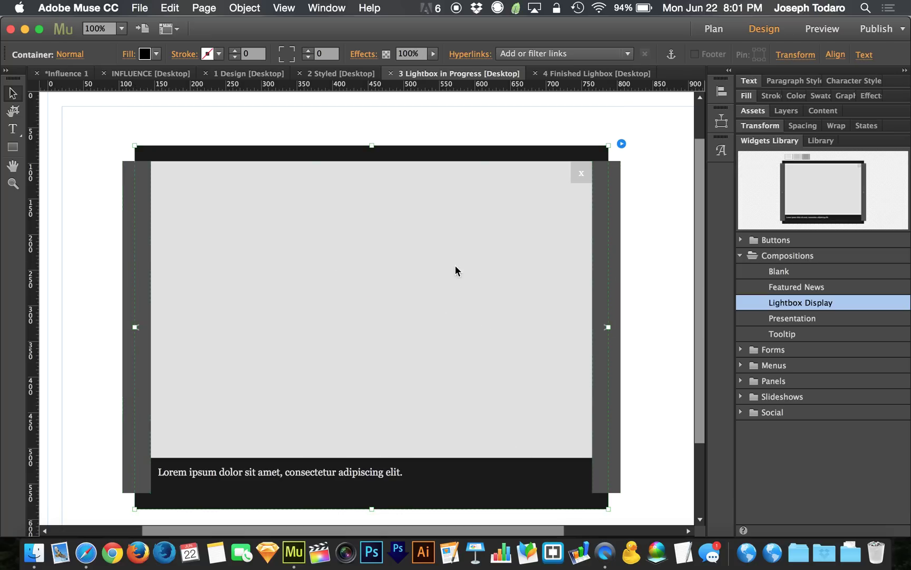
# In Composition Options, uncheck Prev, Next and Enable Swipe, check Auto Lightbox, keep Close Button.
pyautogui.click(621, 144)
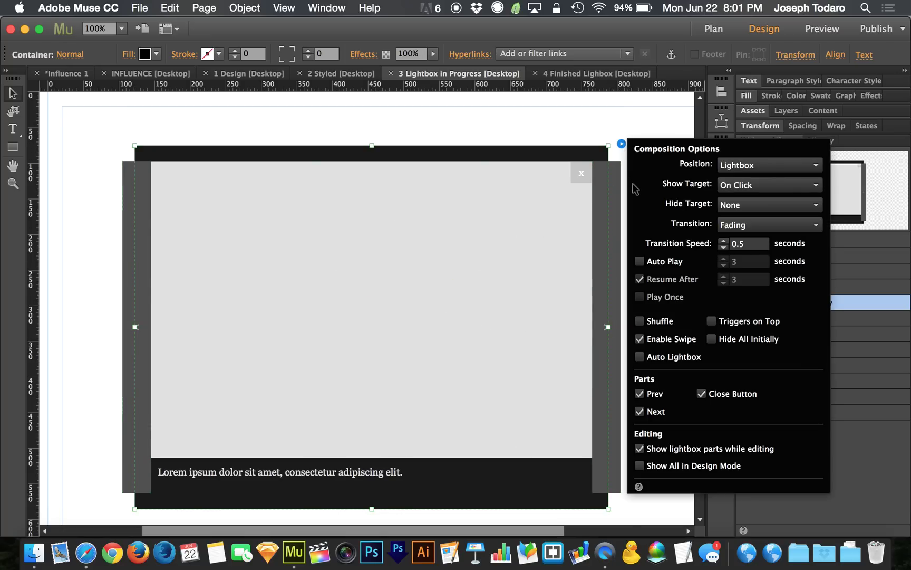
pyautogui.click(655, 395)
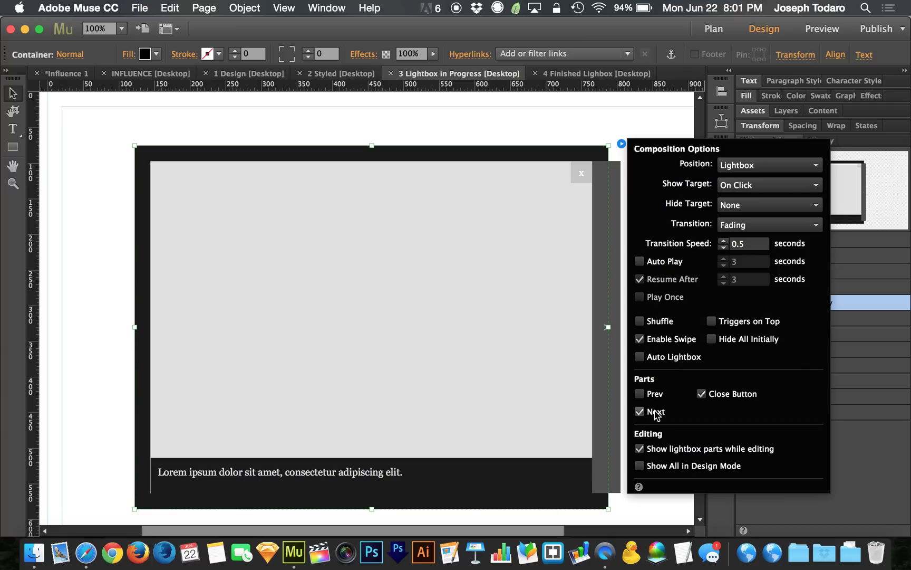
pyautogui.click(656, 413)
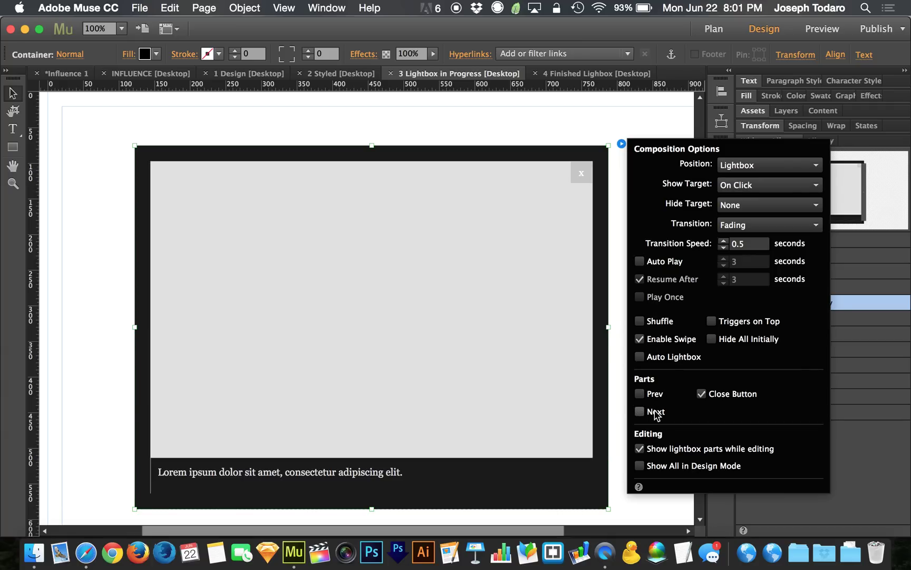
pyautogui.click(658, 361)
pyautogui.click(661, 342)
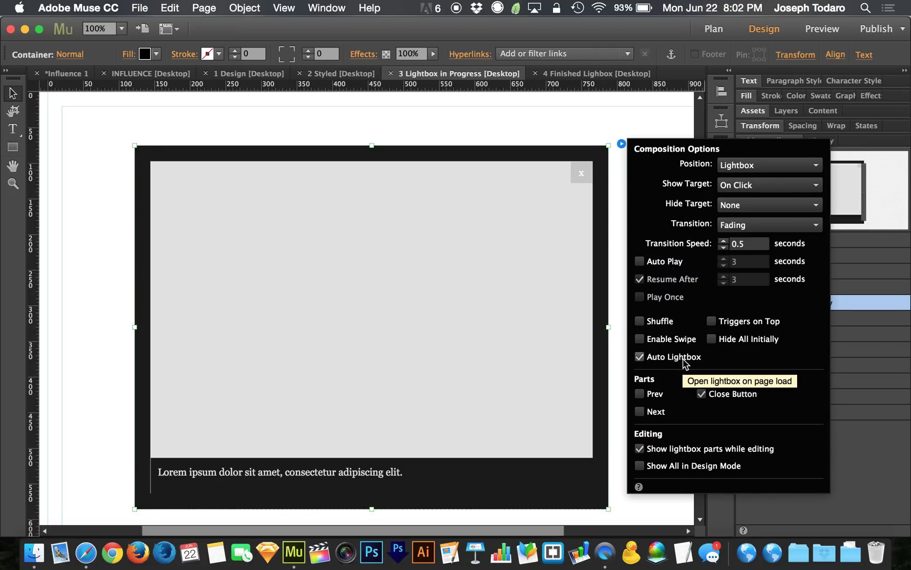
pyautogui.click(718, 395)
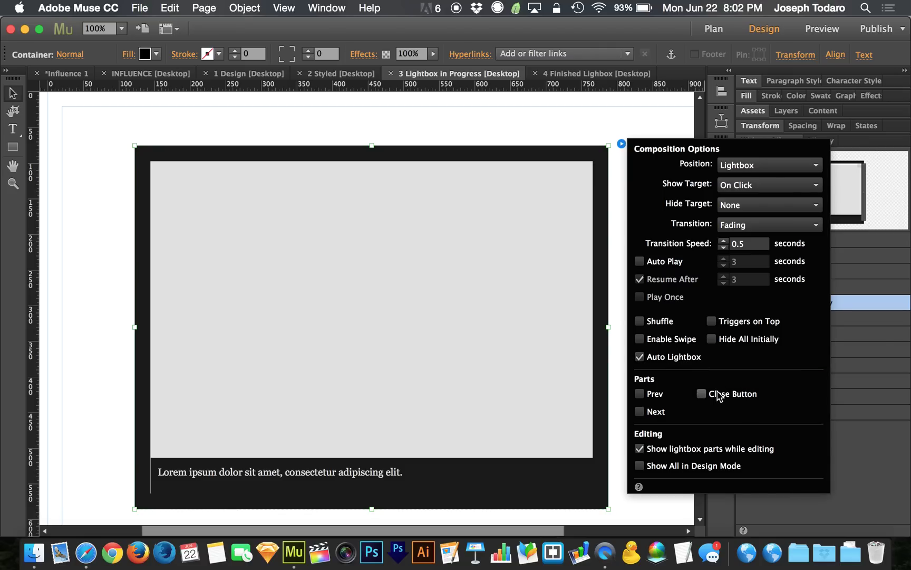
pyautogui.click(718, 394)
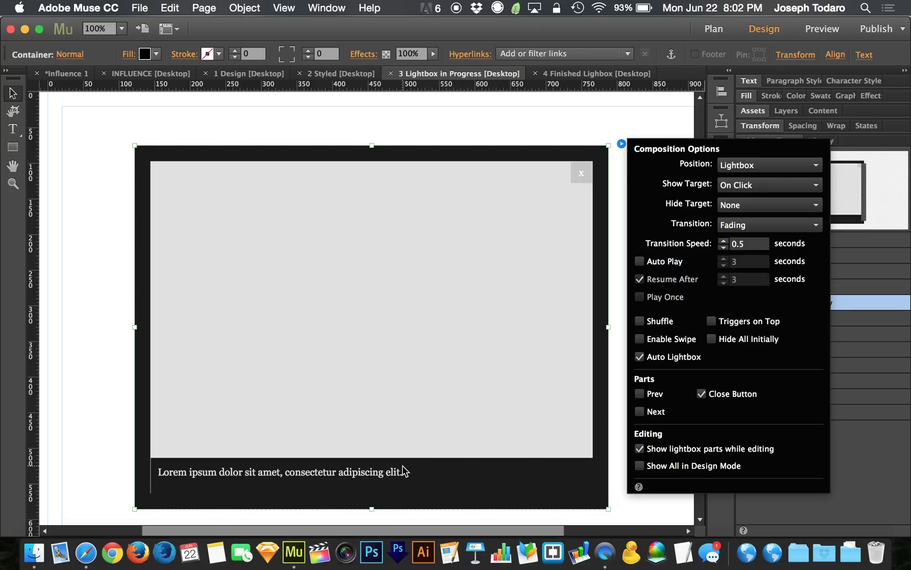
# Delete the Lorem ipsum caption frame from the lightbox.
pyautogui.click(443, 430)
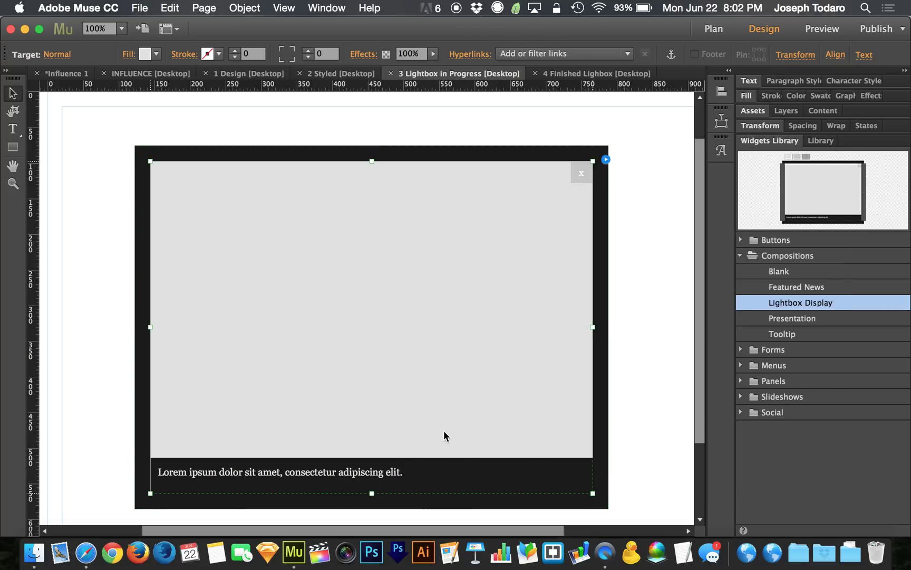
pyautogui.click(383, 466)
pyautogui.click(382, 467)
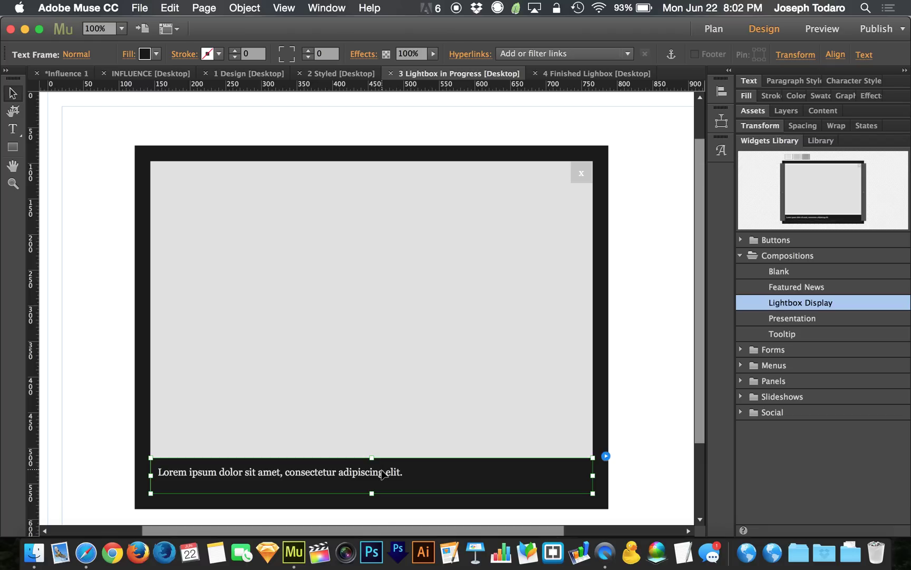
pyautogui.press('Delete')
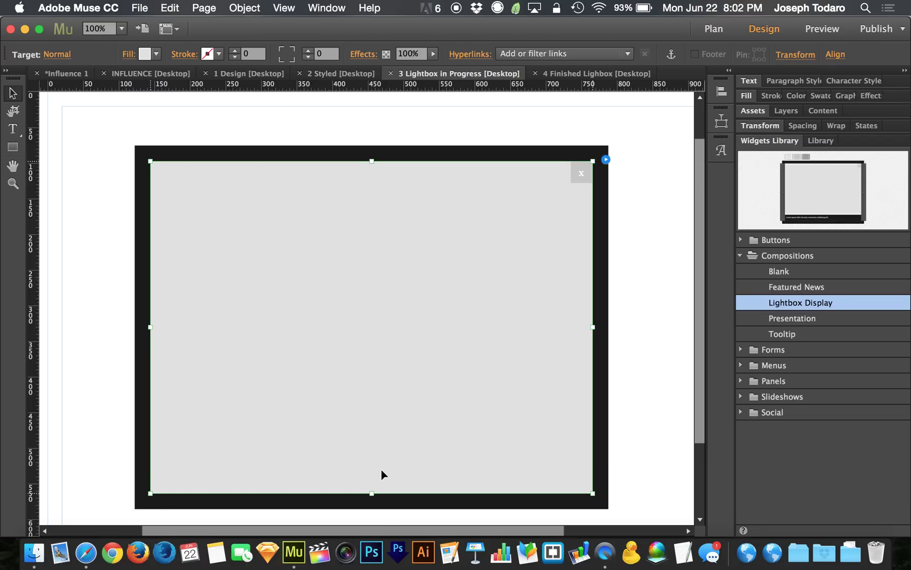
# Nudge the close x button down and left, just inside the panel's top-right corner.
pyautogui.click(584, 175)
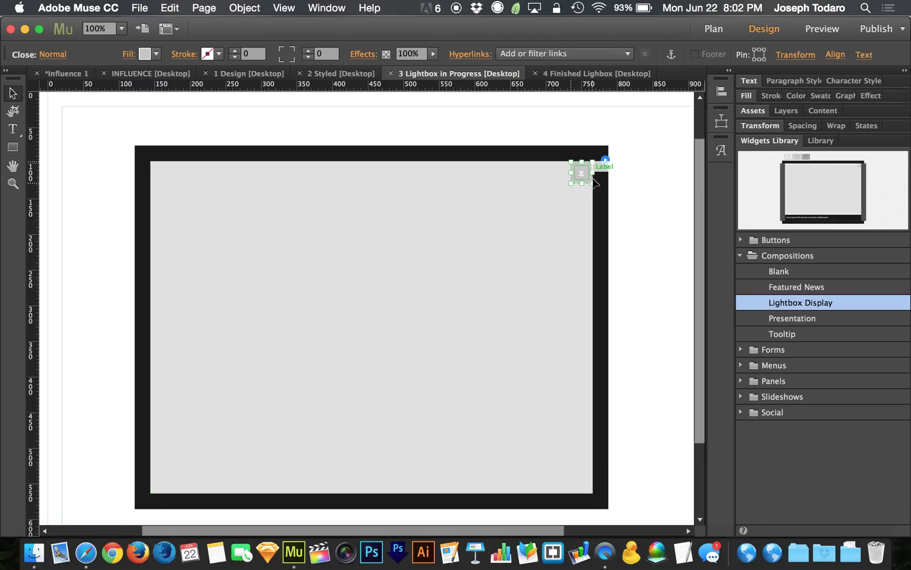
pyautogui.hotkey('shift', 'Down')
pyautogui.hotkey('shift', 'Left')
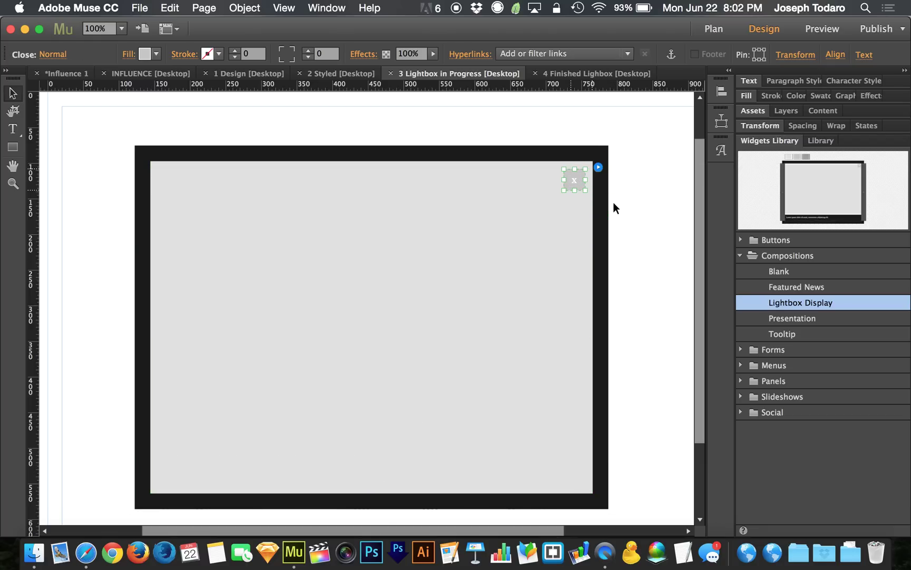
pyautogui.hotkey('shift', 'Down')
pyautogui.hotkey('shift', 'Left')
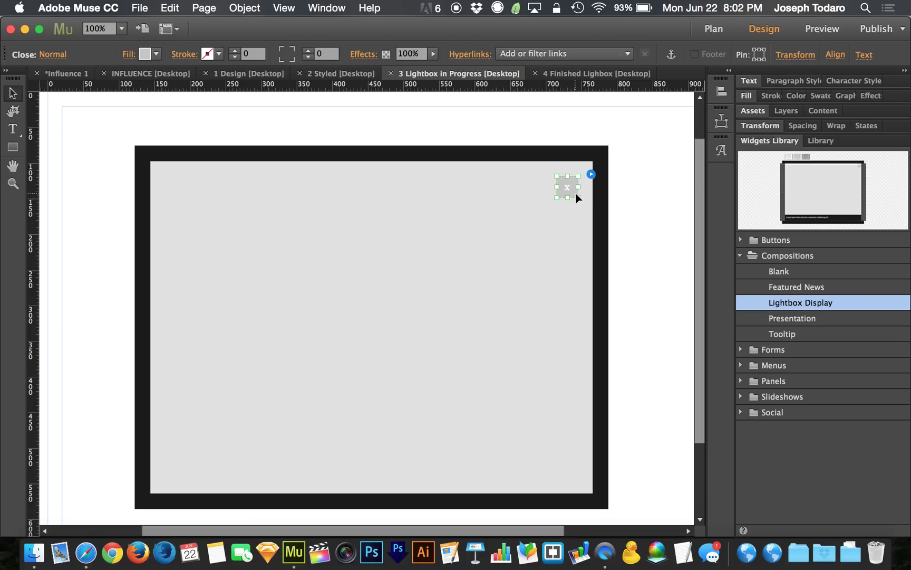
# Round the close button's corners to a radius of 40, then select its label for text formatting.
pyautogui.click(281, 50)
pyautogui.keyDown('shift'); pyautogui.click(309, 50); pyautogui.keyUp('shift')
pyautogui.keyDown('shift'); pyautogui.click(309, 50); pyautogui.keyUp('shift')
pyautogui.keyDown('shift'); pyautogui.click(309, 51); pyautogui.keyUp('shift')
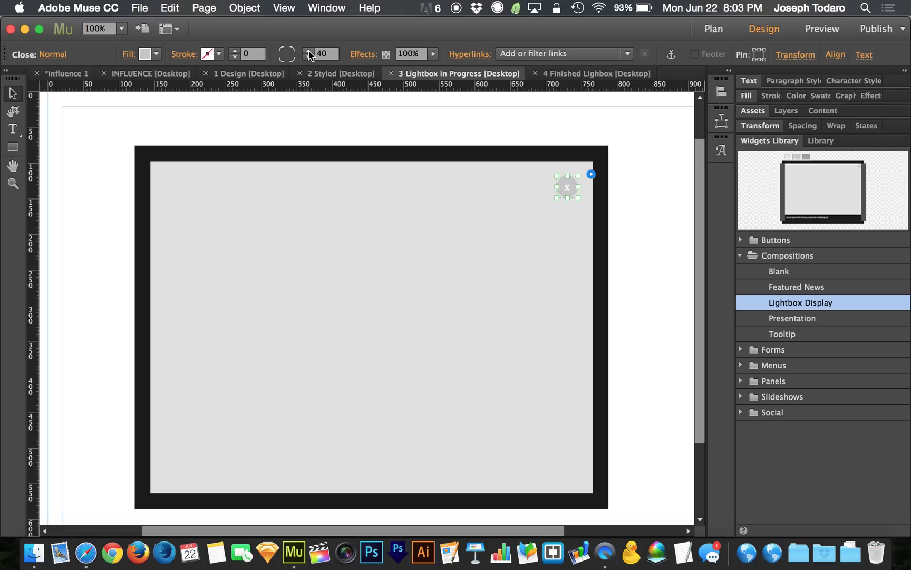
pyautogui.click(569, 187)
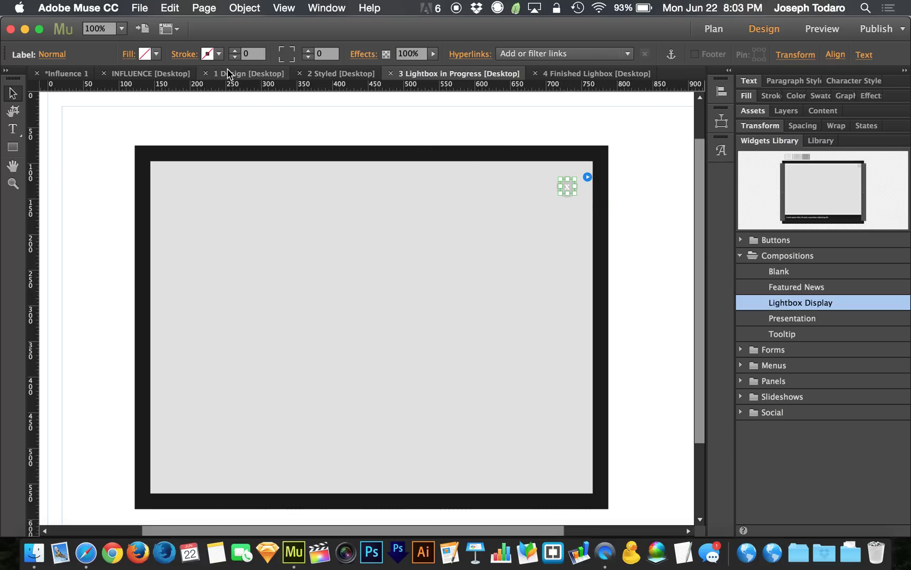
pyautogui.click(747, 81)
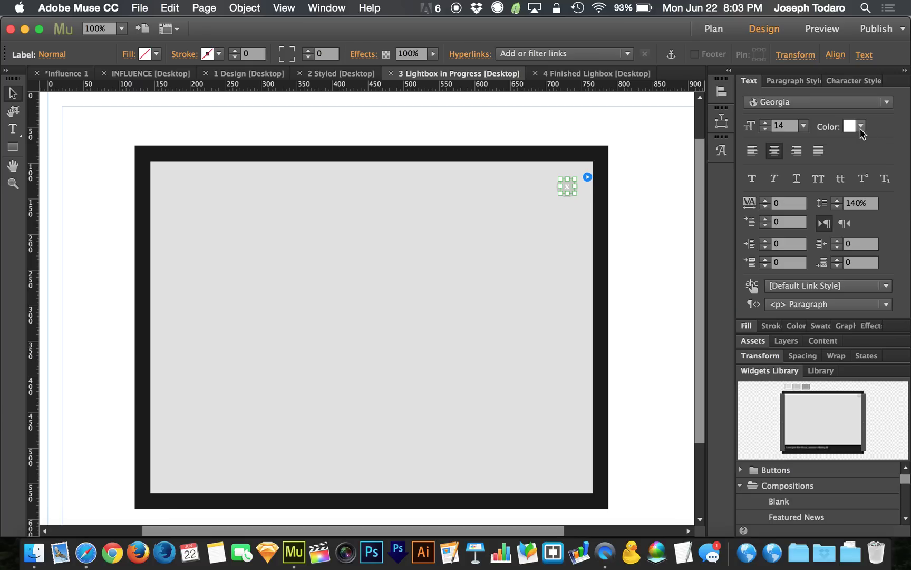
# Color the x label light blue 3BCAEB.
pyautogui.click(860, 126)
pyautogui.click(866, 191)
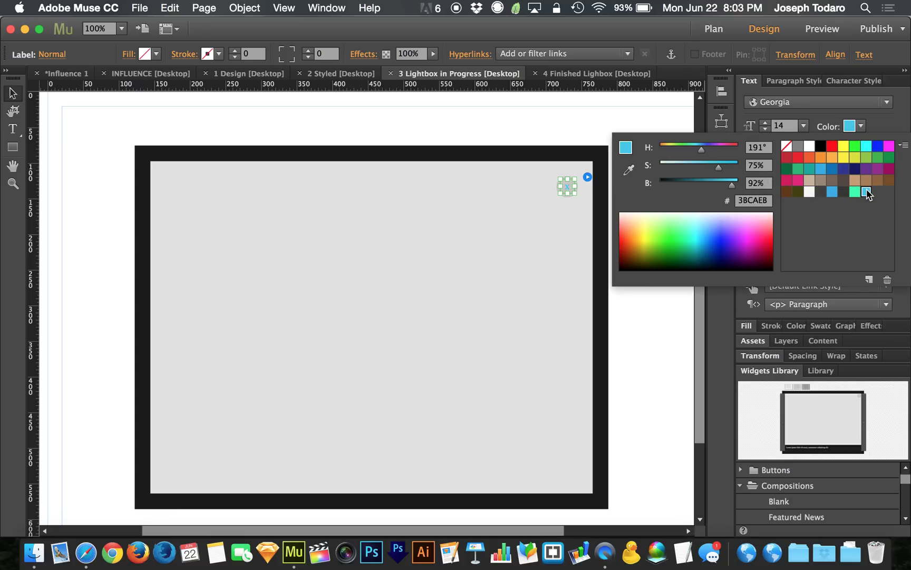
pyautogui.click(861, 127)
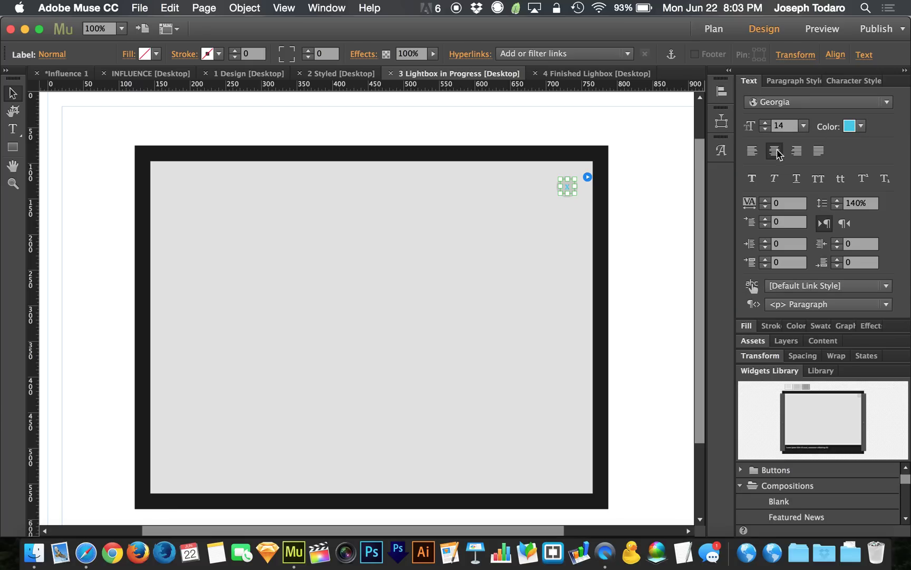
# Select the close button and reset all its states to match Normal.
pyautogui.click(577, 193)
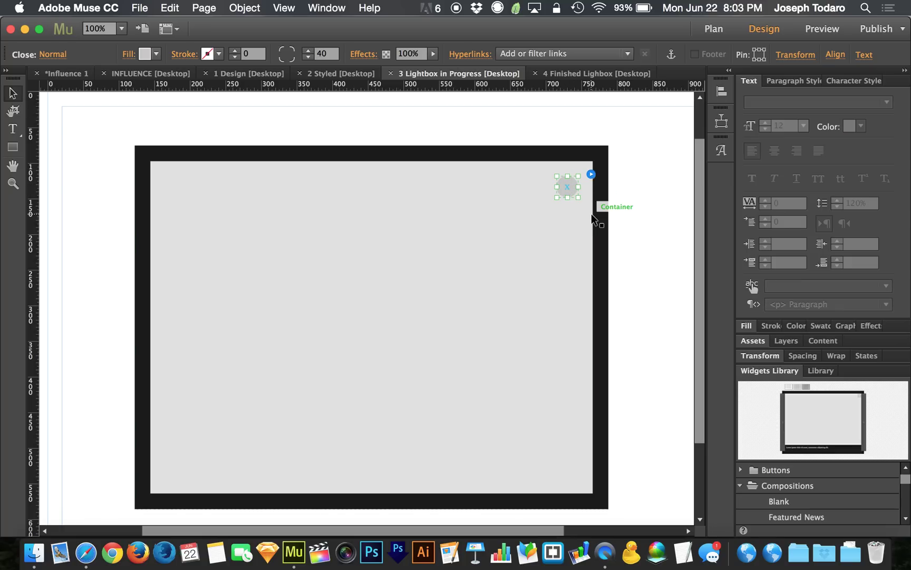
pyautogui.click(64, 55)
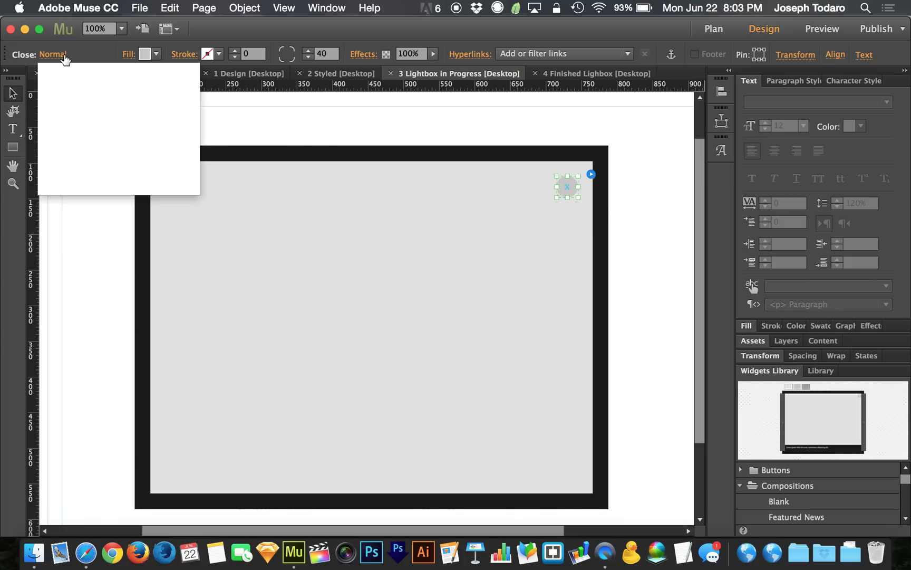
pyautogui.click(130, 164)
pyautogui.click(153, 145)
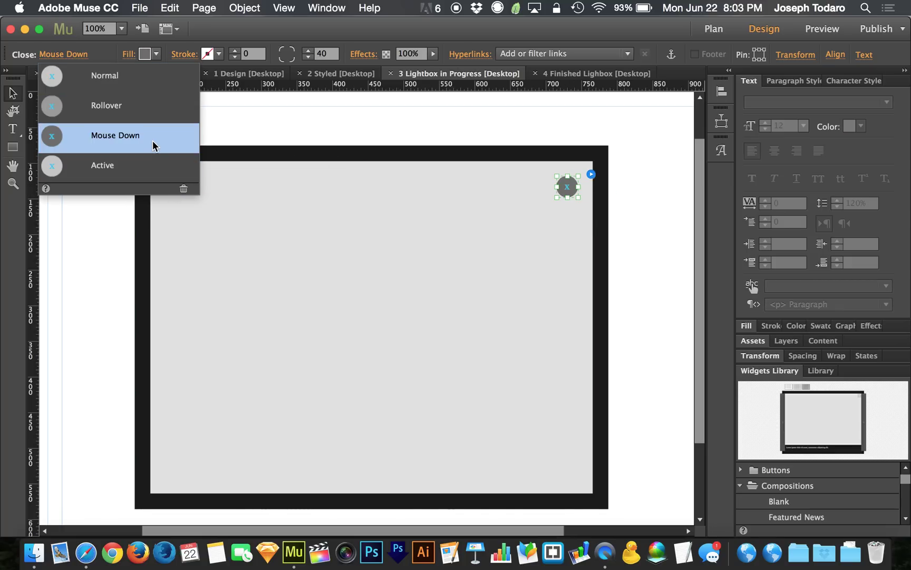
pyautogui.press('Up')
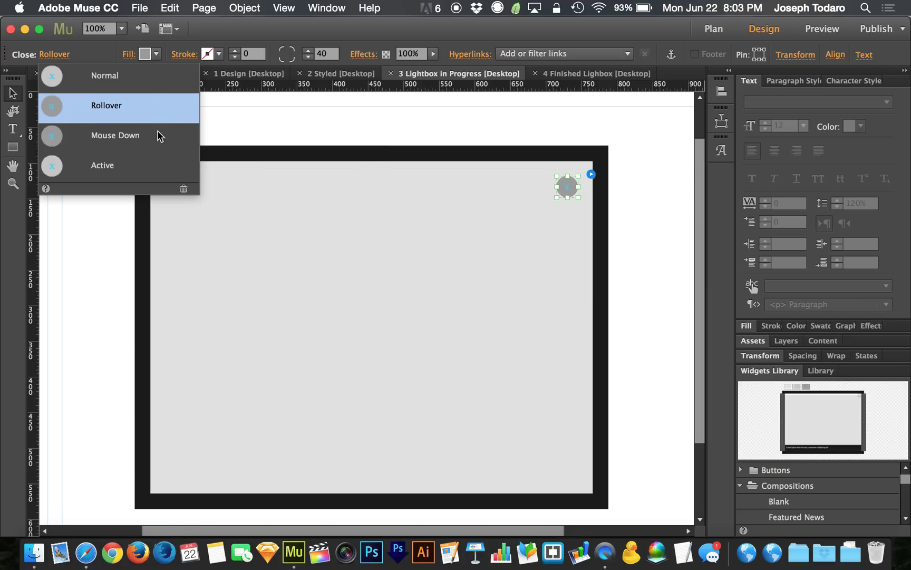
pyautogui.click(184, 189)
pyautogui.click(151, 87)
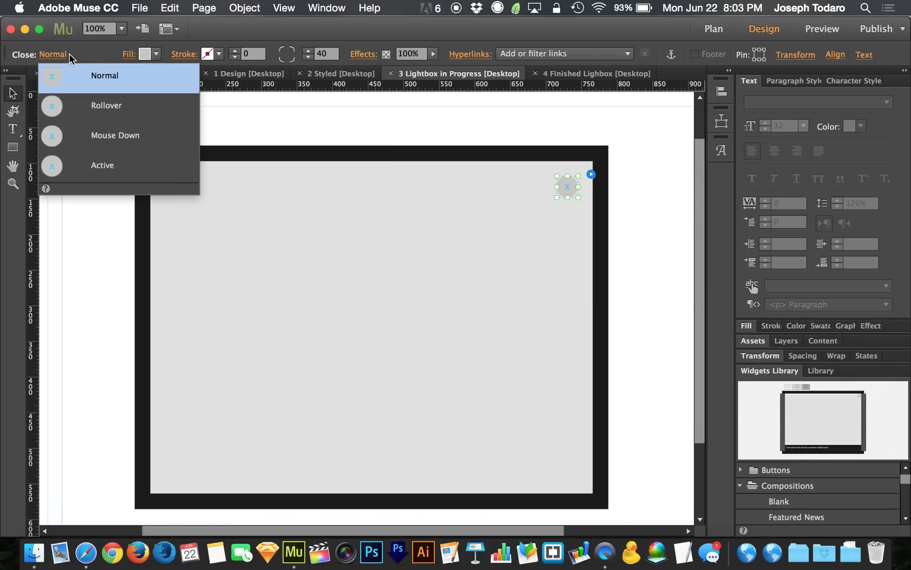
# Fill the Normal state dark grey 3D3D3D and the Rollover state darker grey 292929.
pyautogui.click(149, 53)
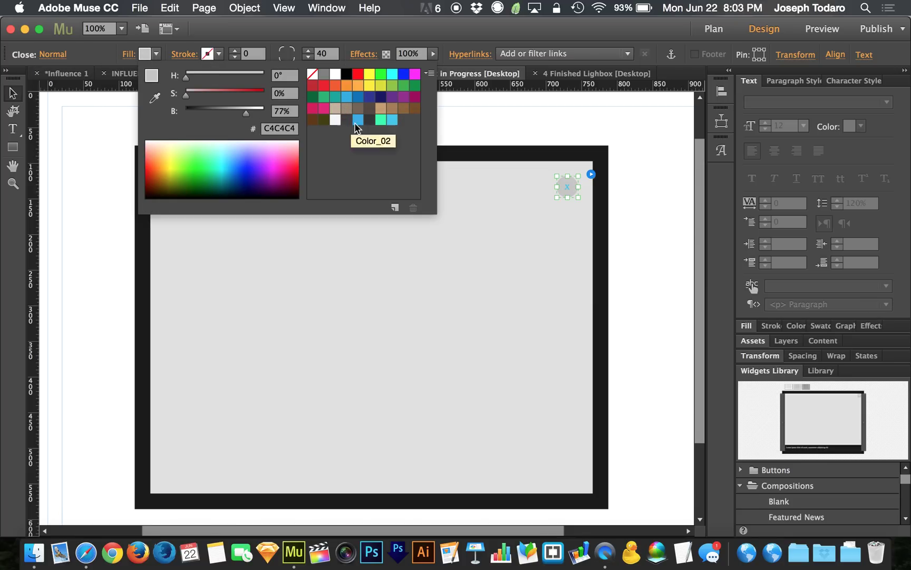
pyautogui.click(347, 120)
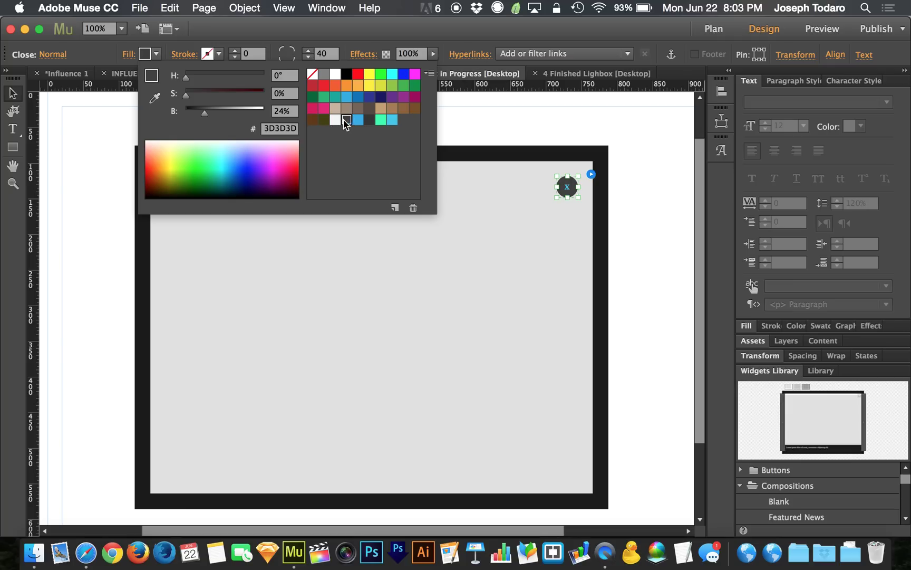
pyautogui.click(150, 53)
pyautogui.click(57, 56)
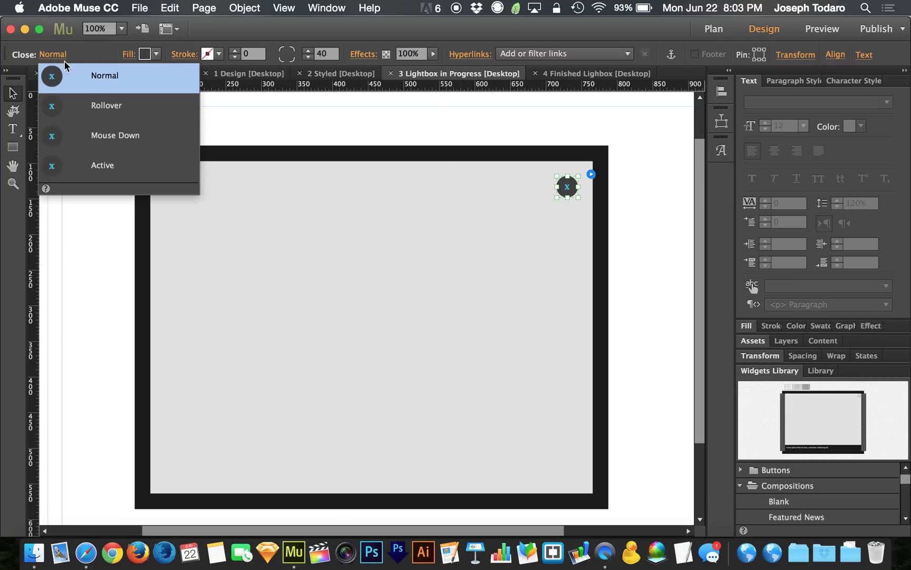
pyautogui.click(113, 100)
pyautogui.click(146, 53)
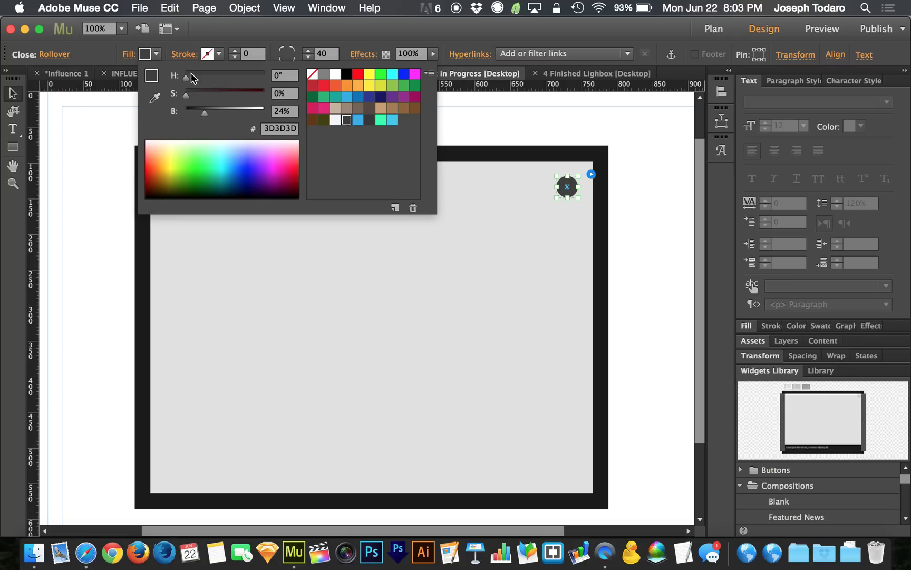
pyautogui.moveTo(203, 113); pyautogui.dragTo(197, 114)
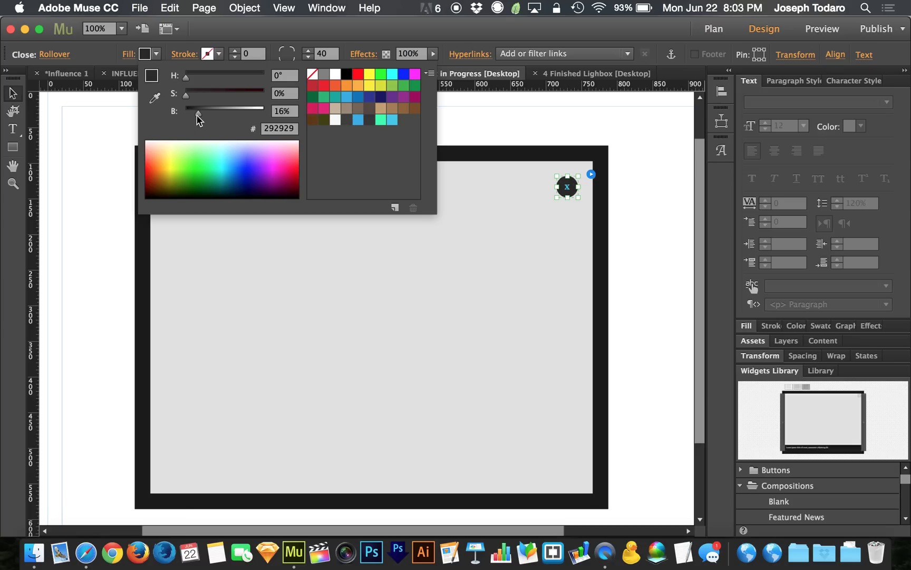
pyautogui.click(156, 54)
# Give the close button's Mouse Down state a black 000000 fill.
pyautogui.click(55, 56)
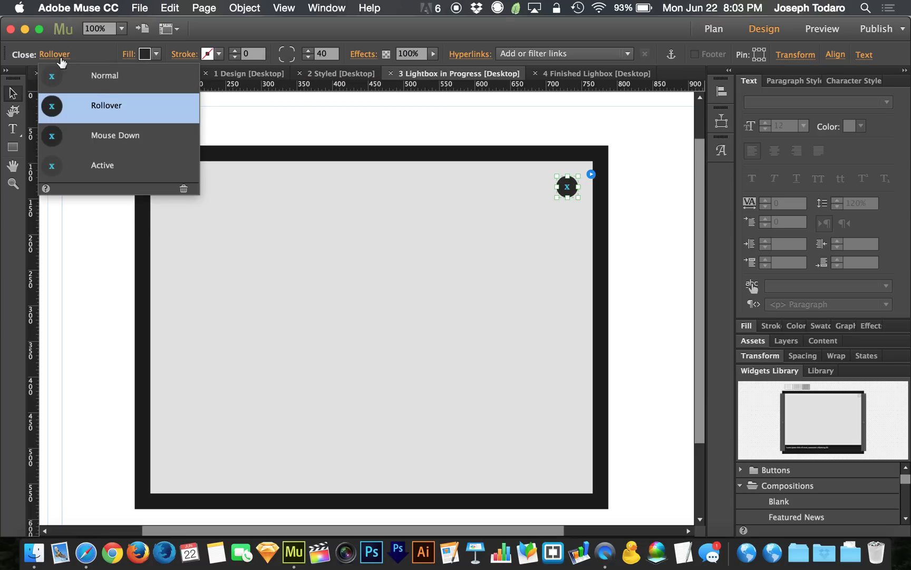
pyautogui.click(133, 134)
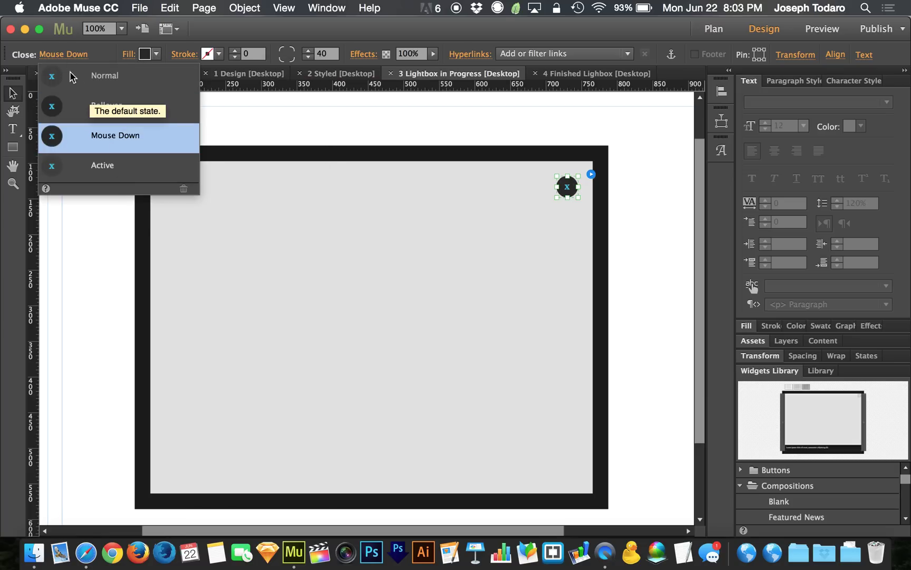
pyautogui.click(157, 54)
pyautogui.moveTo(199, 109); pyautogui.dragTo(183, 112)
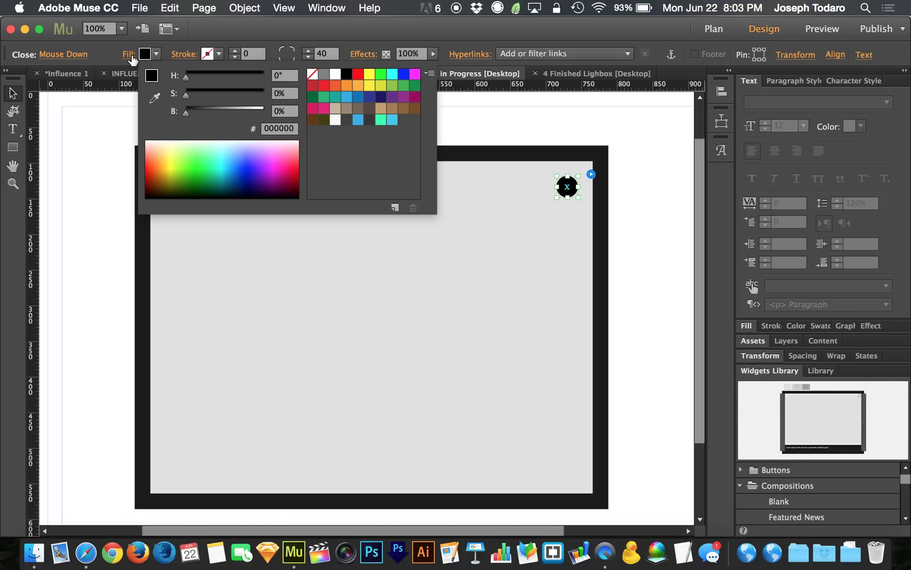
pyautogui.click(156, 54)
pyautogui.click(65, 57)
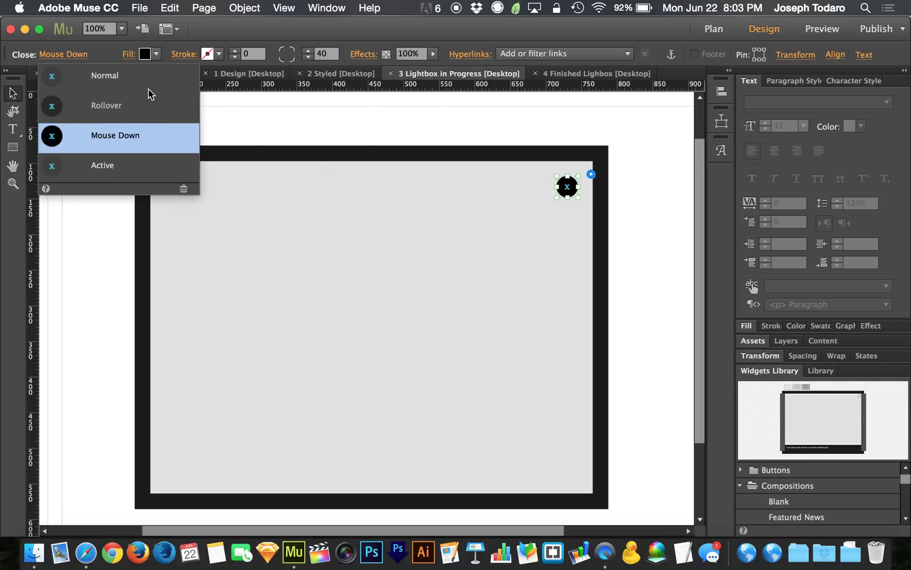
pyautogui.click(64, 58)
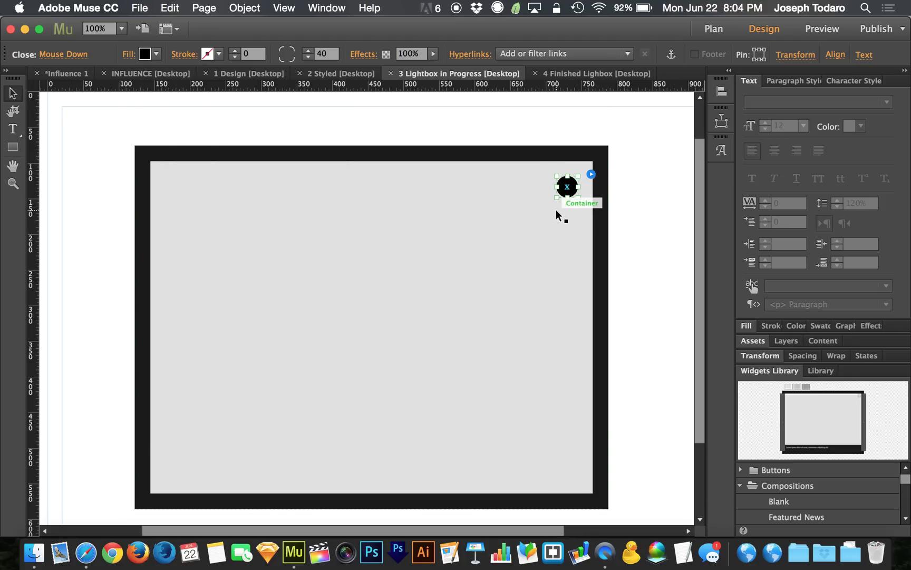
# Set the close button's x label font to Helvetica.
pyautogui.click(540, 256)
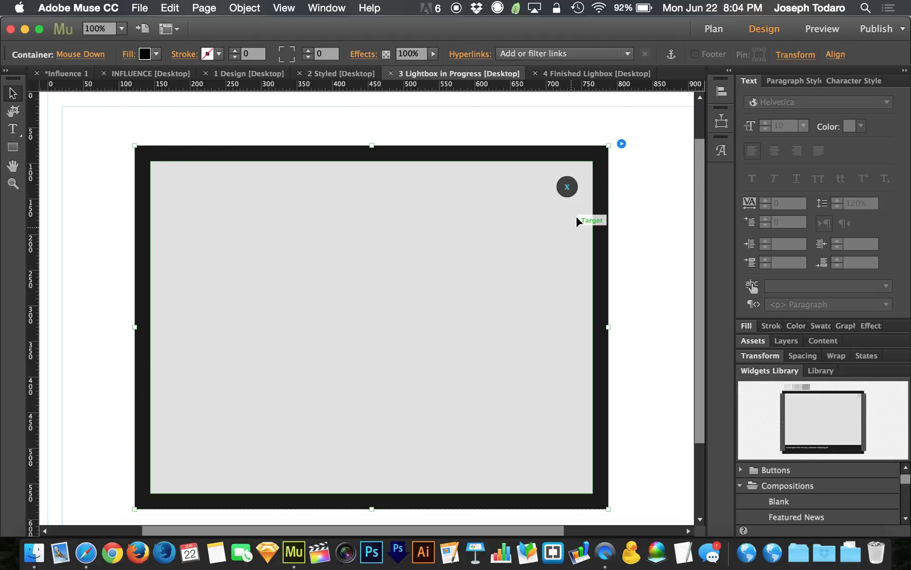
pyautogui.click(567, 190)
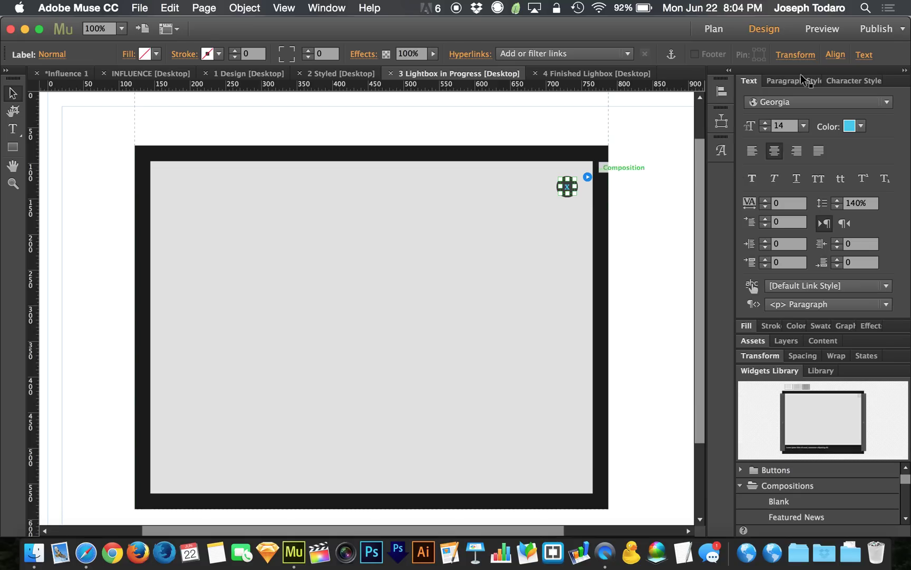
pyautogui.click(882, 104)
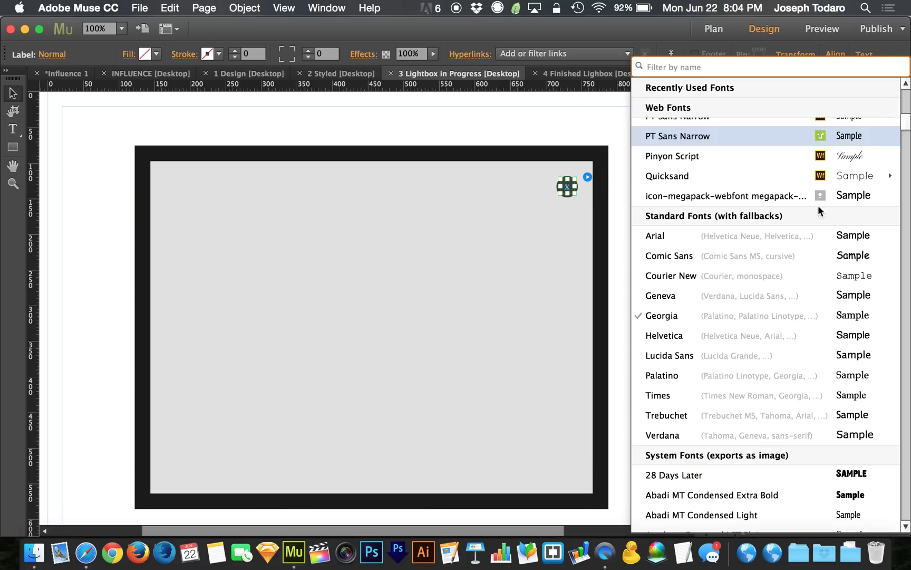
pyautogui.click(740, 340)
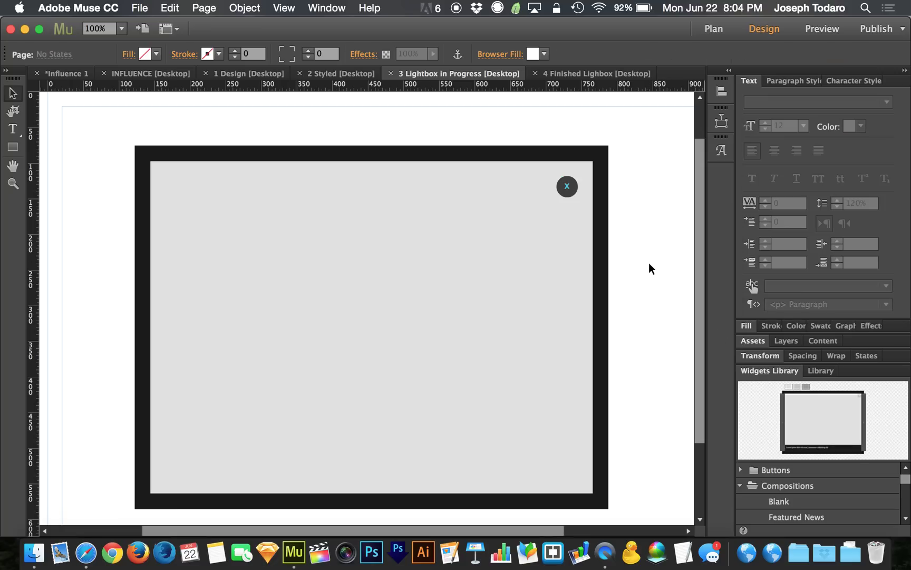
# Verify the label's font, select the lightbox's inner target, and preview the page.
pyautogui.click(567, 188)
pyautogui.click(567, 188)
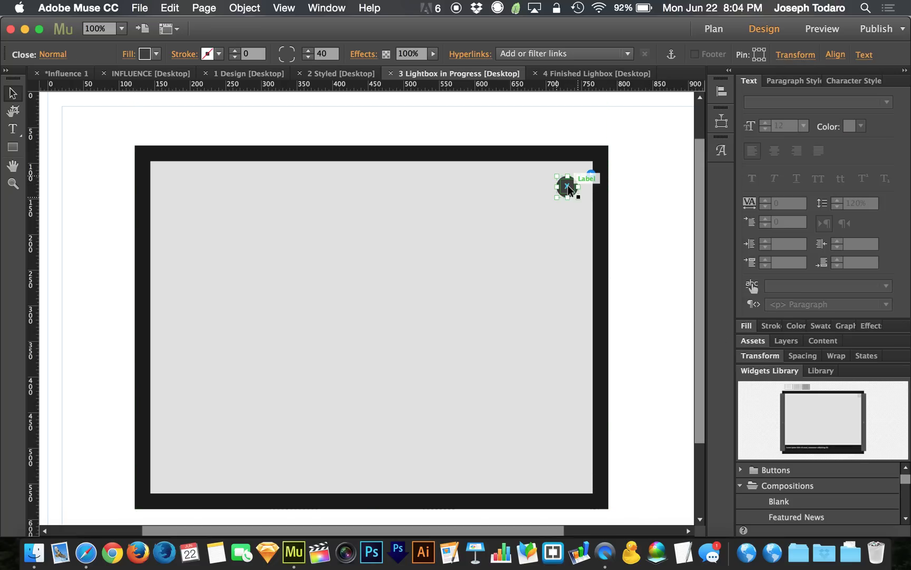
pyautogui.click(569, 189)
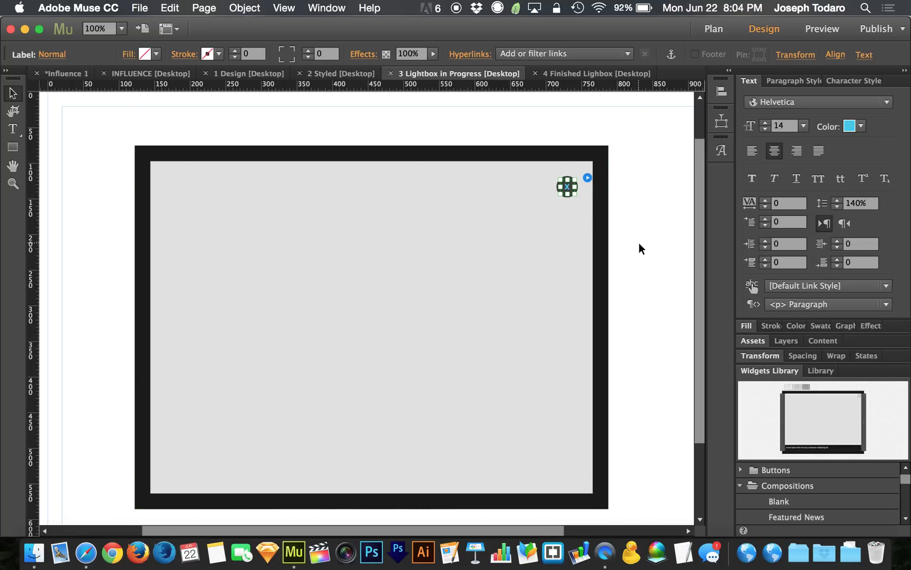
pyautogui.click(541, 262)
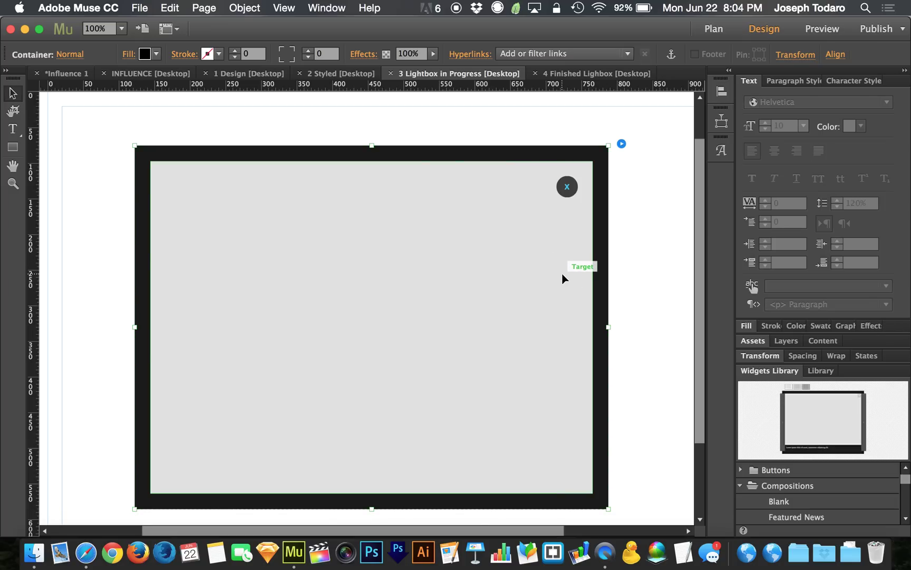
pyautogui.click(561, 273)
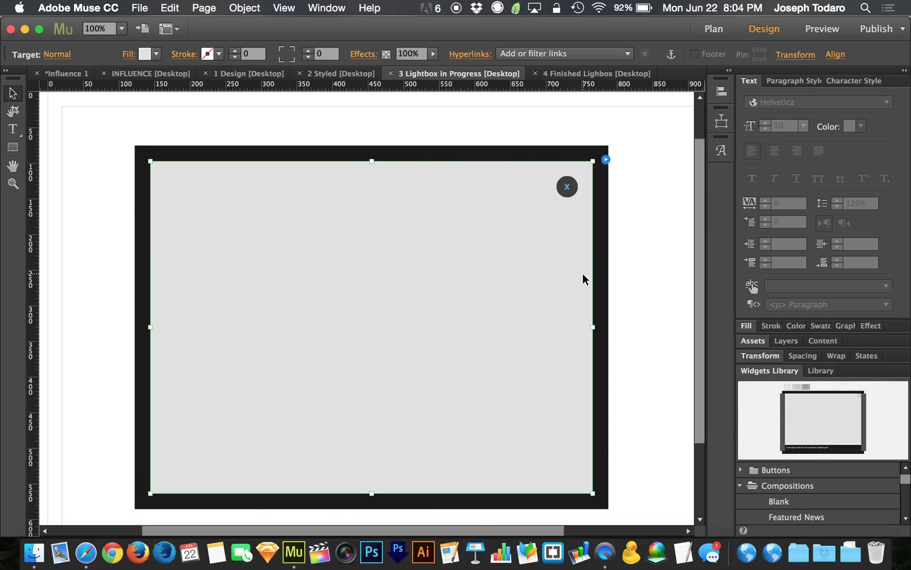
pyautogui.press('cmd+shift+e')
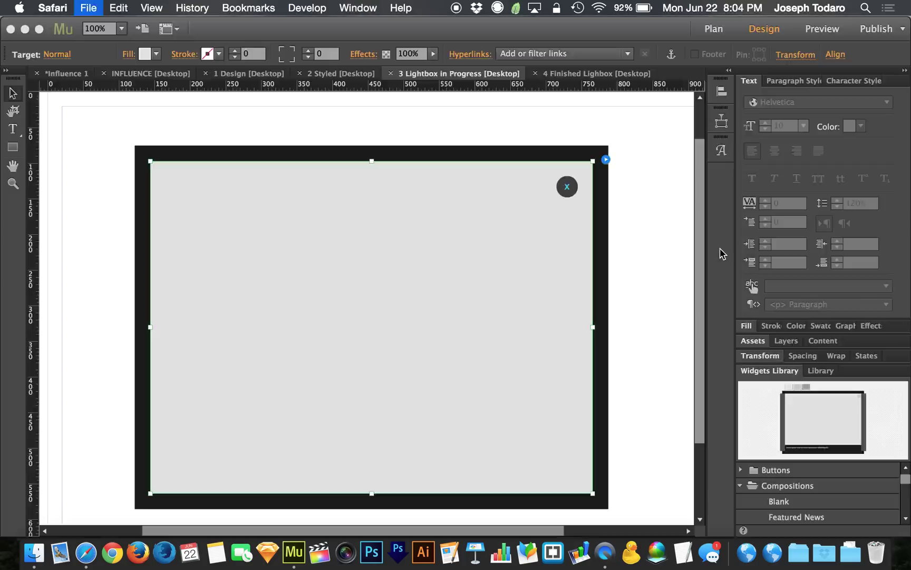
pyautogui.click(568, 188)
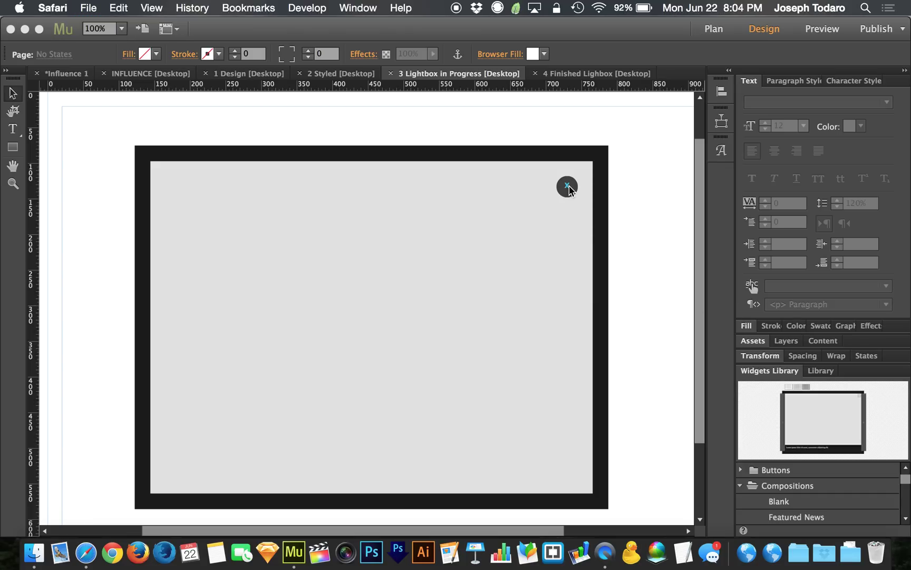
pyautogui.click(569, 187)
pyautogui.click(568, 188)
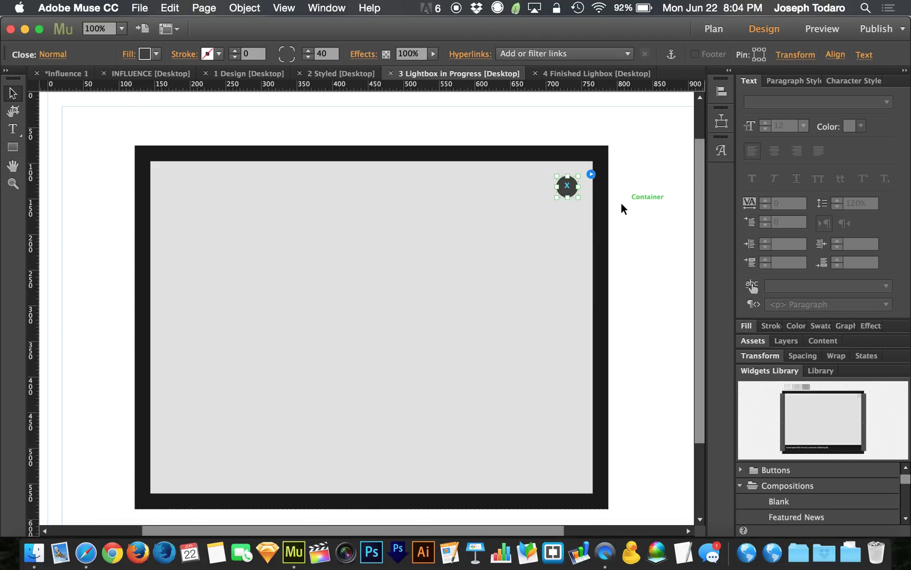
pyautogui.click(567, 189)
pyautogui.click(570, 226)
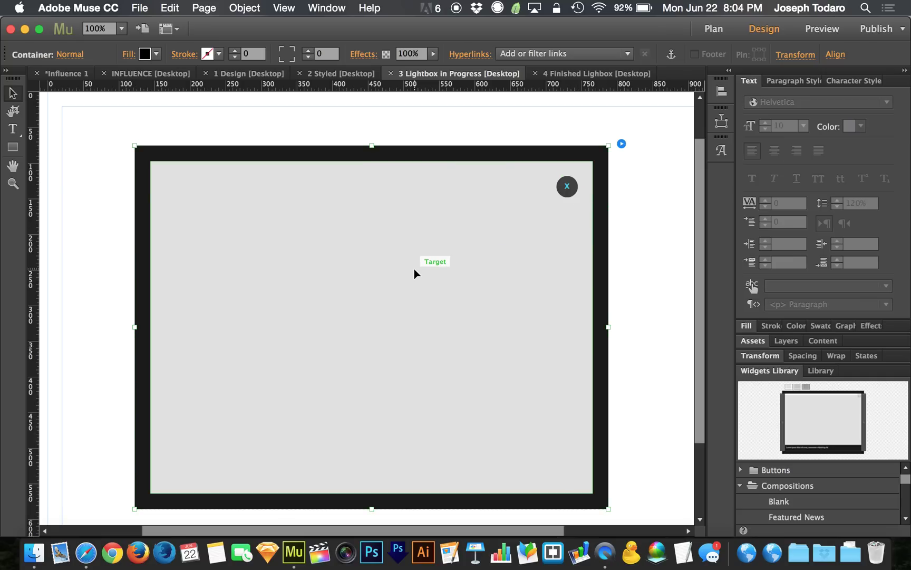
# Fill the lightbox's inner target panel with a light blue swatch and preview the page.
pyautogui.click(414, 269)
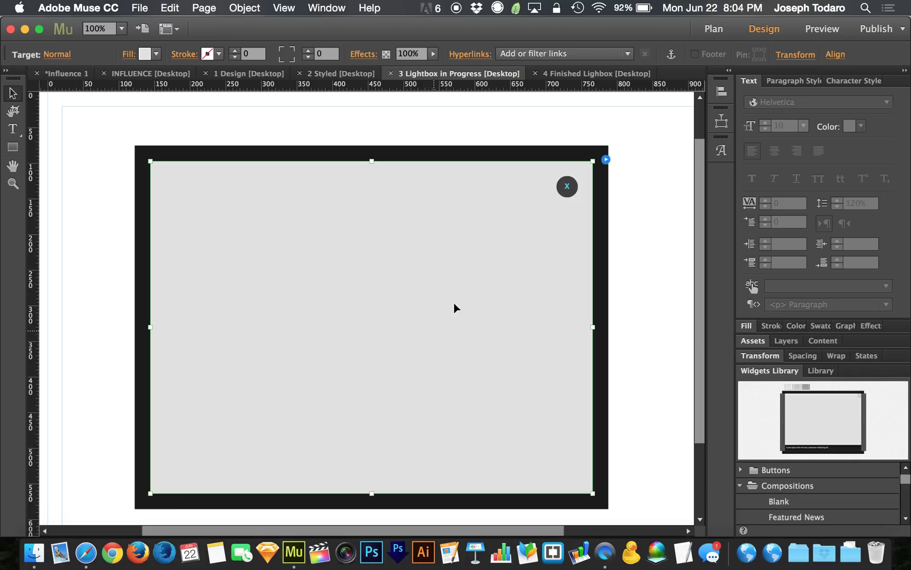
pyautogui.click(144, 54)
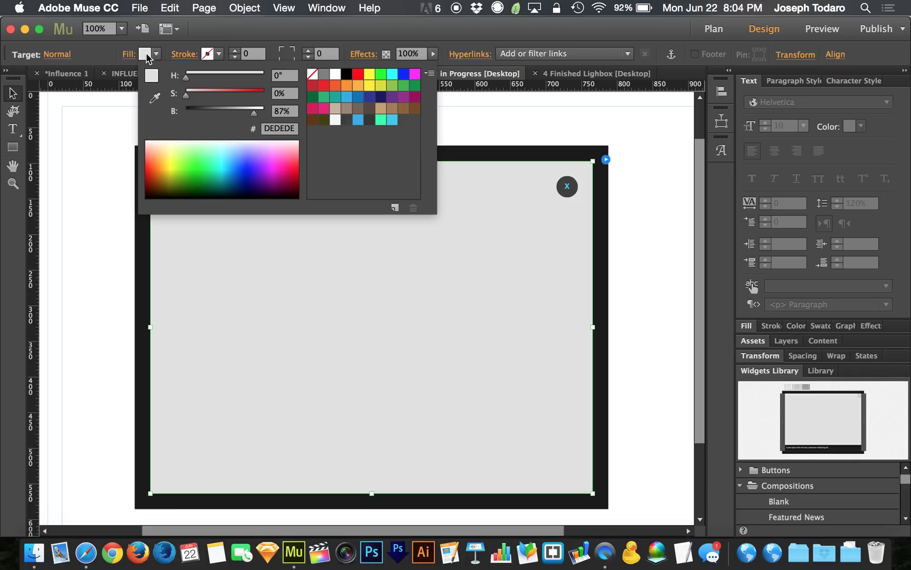
pyautogui.click(393, 119)
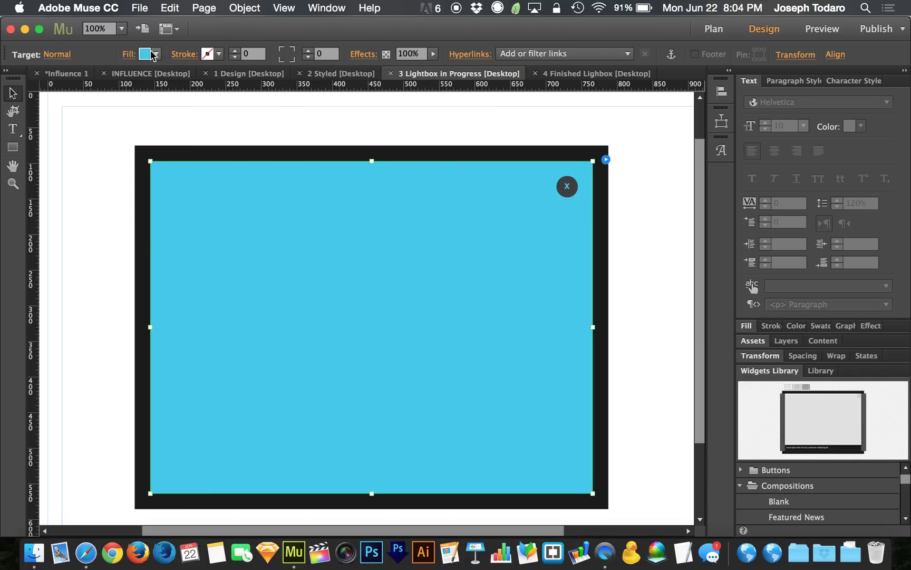
pyautogui.click(422, 151)
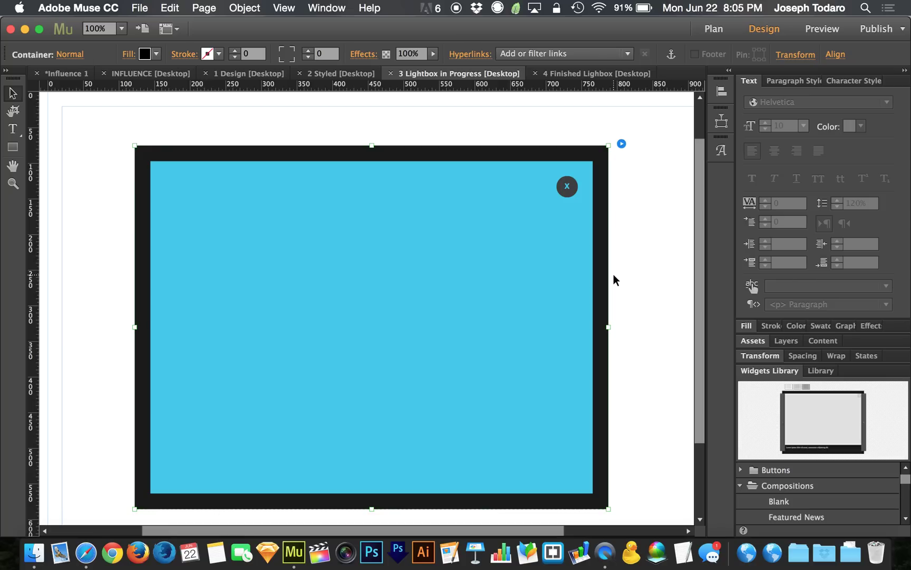
pyautogui.press('super+shift+e')
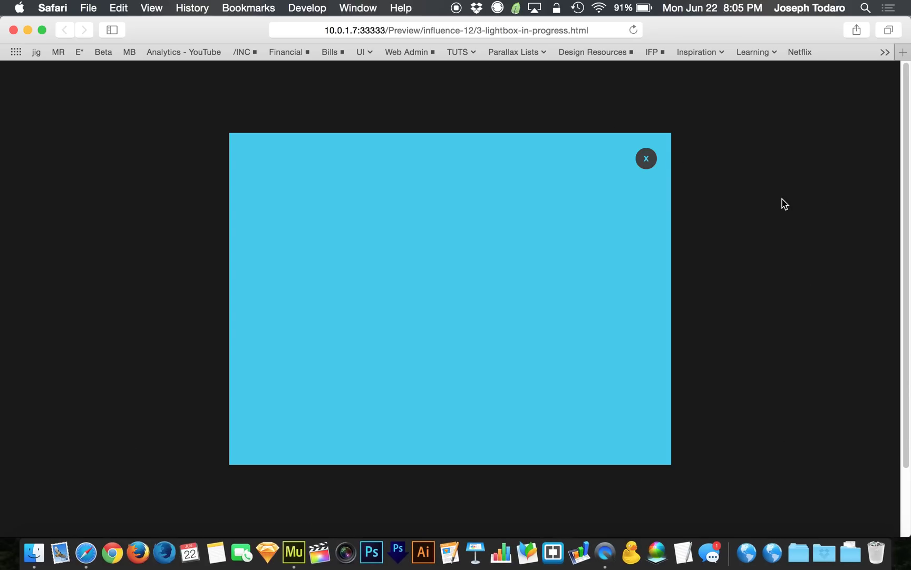
pyautogui.press('super+w')
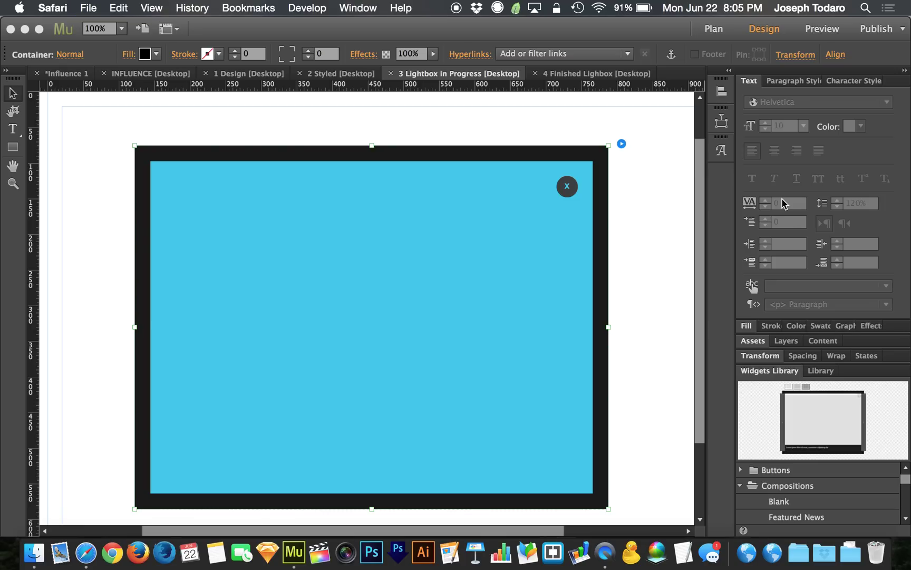
pyautogui.click(628, 243)
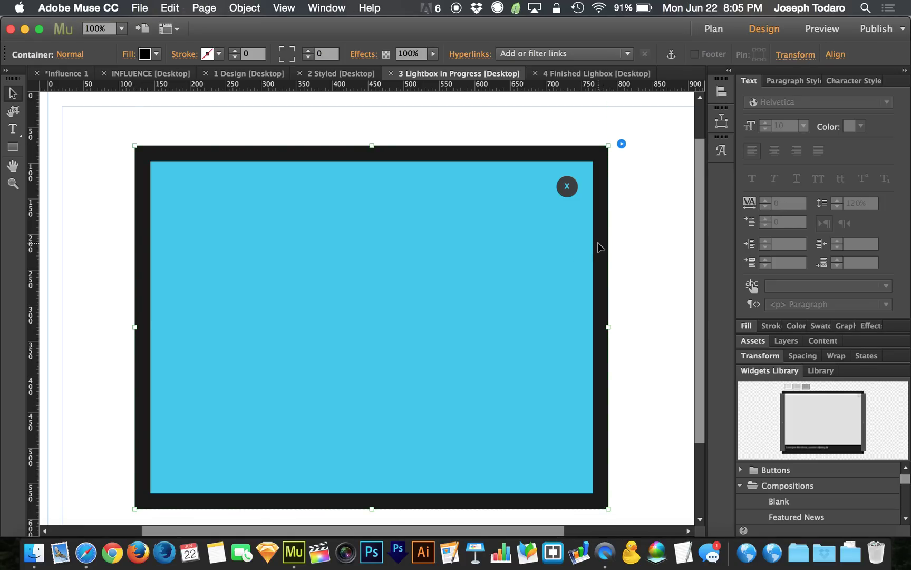
pyautogui.click(130, 58)
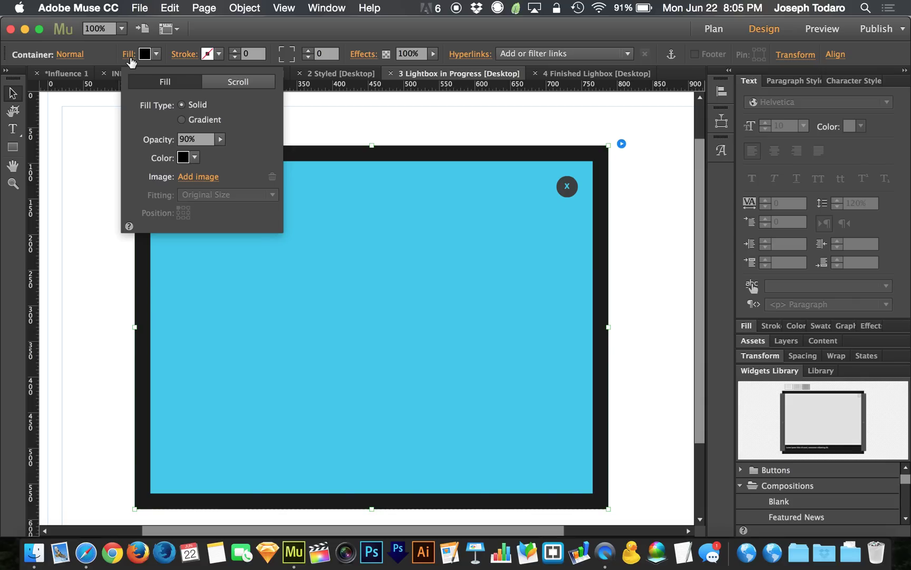
# Set the overlay fill to 80% opacity, shift its hue toward blue, and preview it.
pyautogui.click(207, 141)
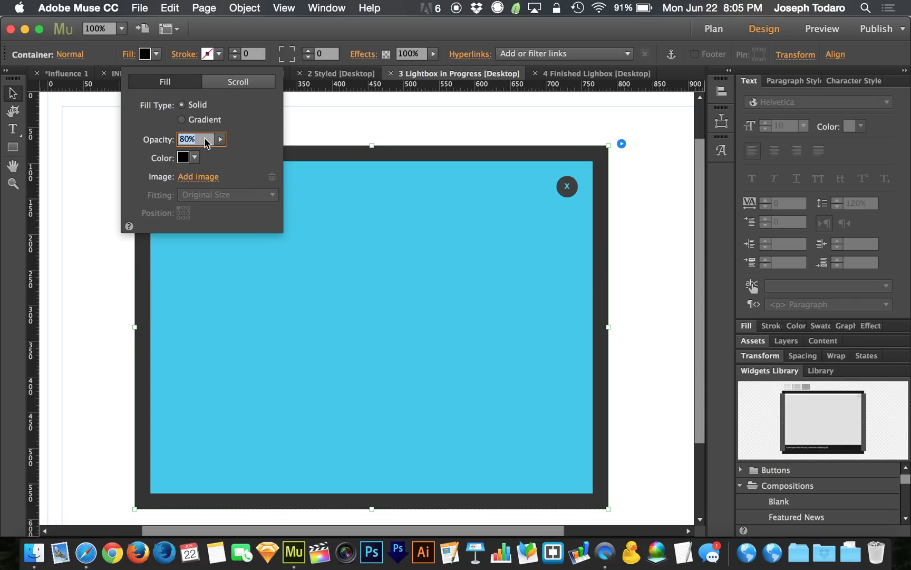
pyautogui.click(183, 158)
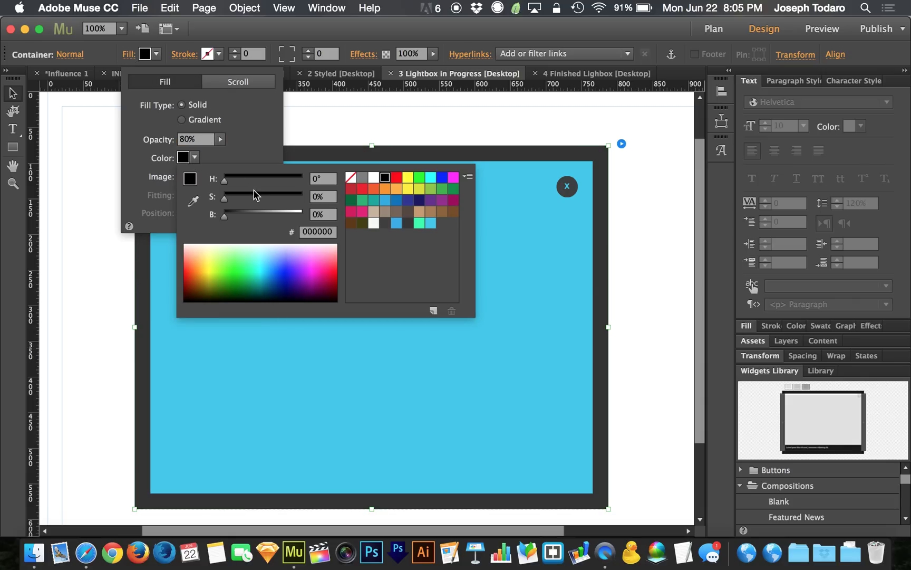
pyautogui.moveTo(226, 216); pyautogui.dragTo(244, 217)
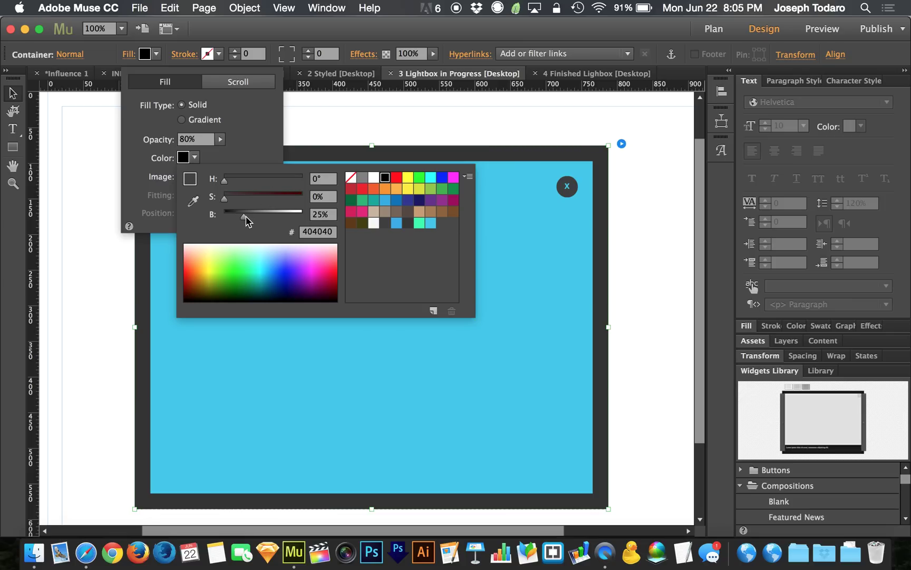
pyautogui.moveTo(226, 179); pyautogui.dragTo(235, 217)
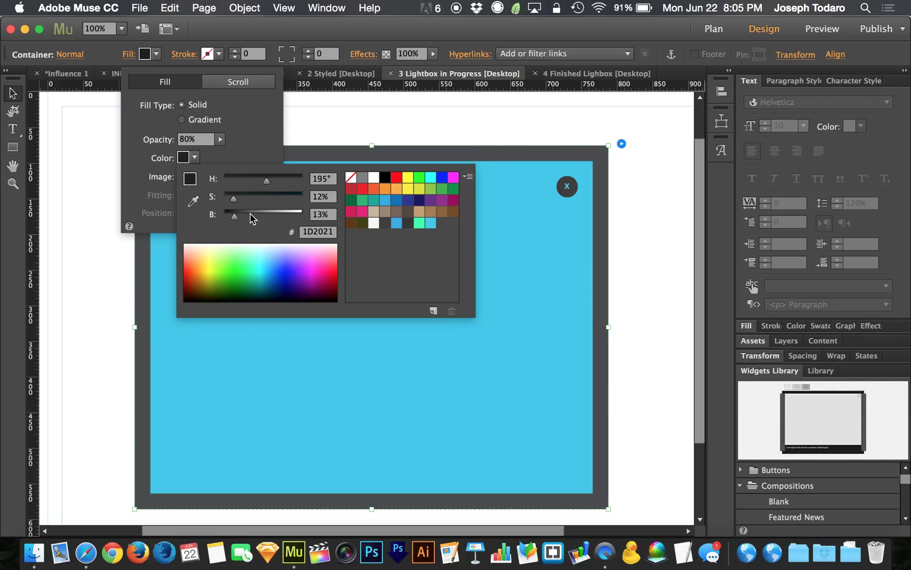
pyautogui.press('super+shift+e')
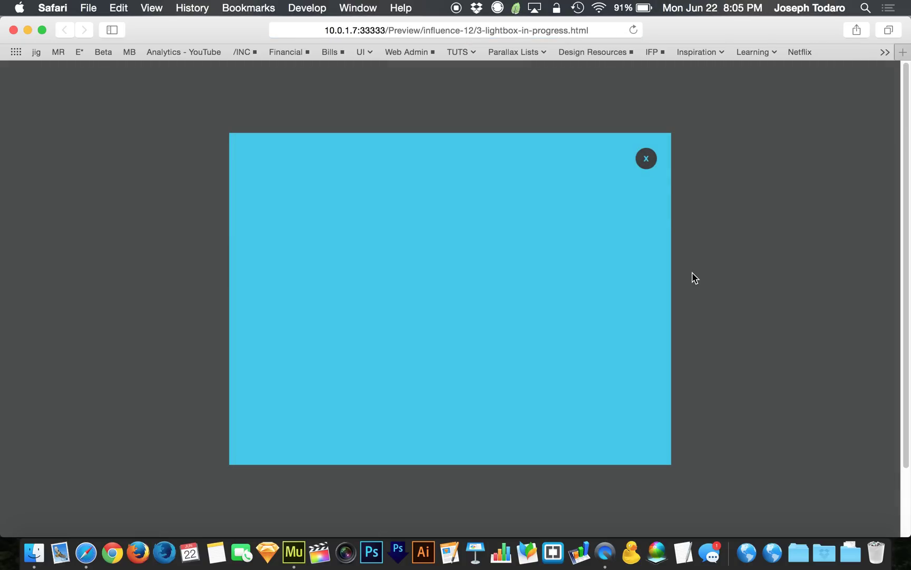
pyautogui.press('super+w')
# Deepen the overlay to dark blue-grey 111D21 and confirm clicking it closes the lightbox.
pyautogui.click(604, 298)
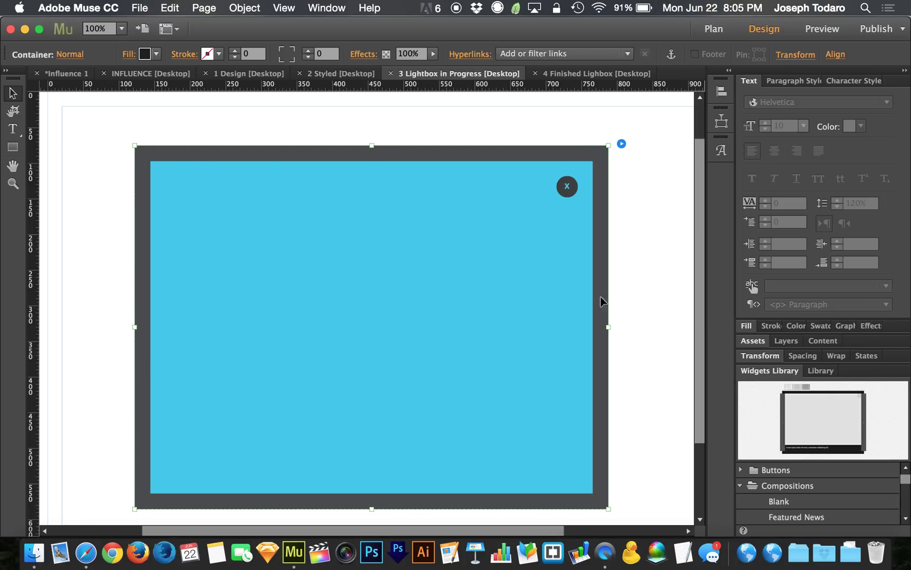
pyautogui.click(126, 54)
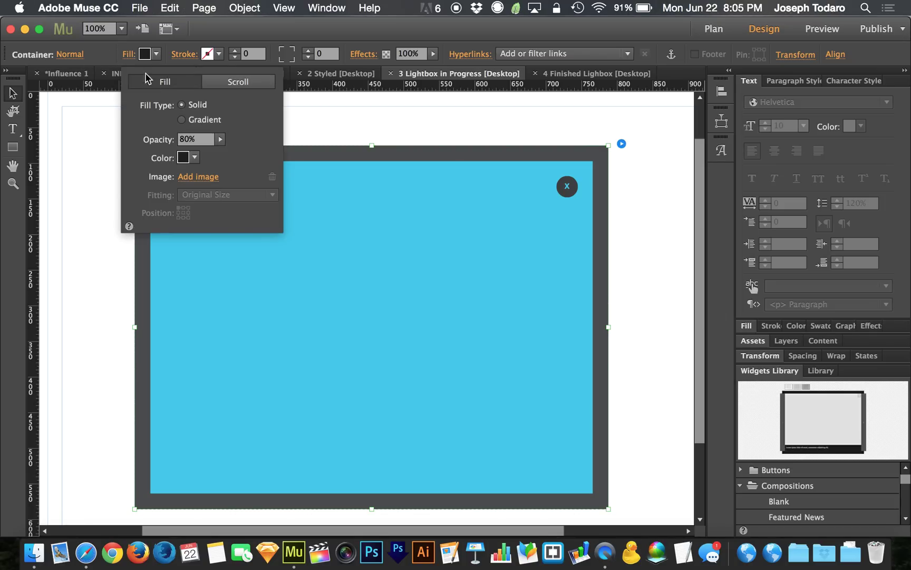
pyautogui.click(188, 158)
pyautogui.moveTo(251, 196); pyautogui.dragTo(231, 216)
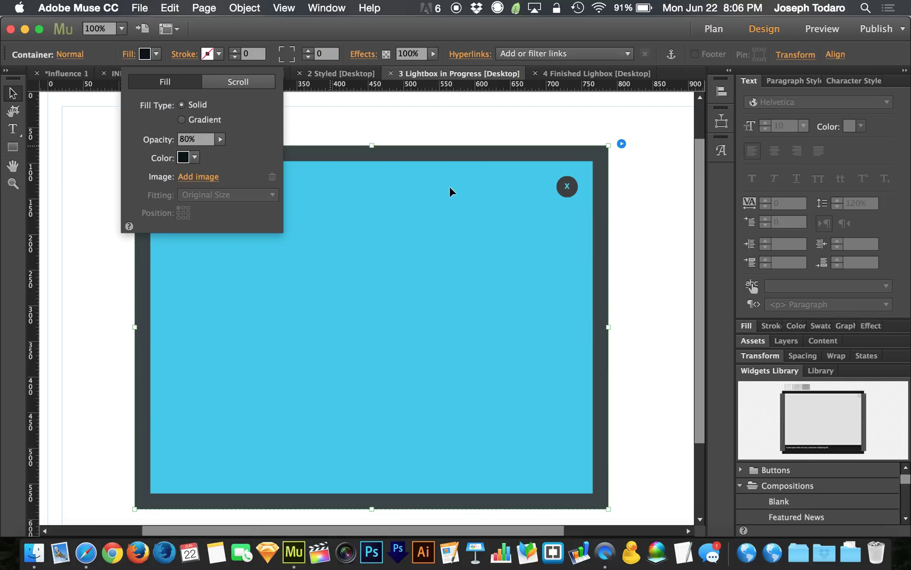
pyautogui.click(648, 248)
pyautogui.press('super+shift+e')
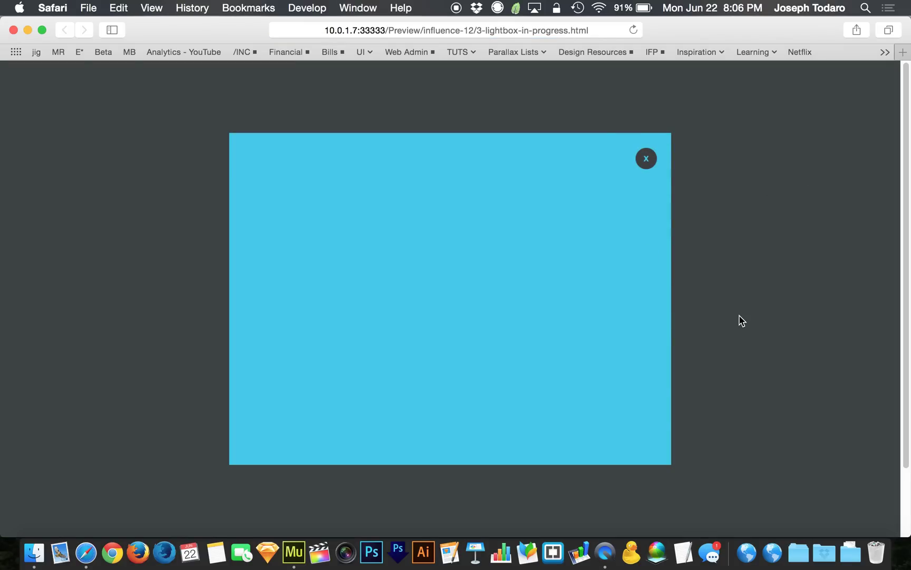
pyautogui.click(739, 317)
pyautogui.press('super+w')
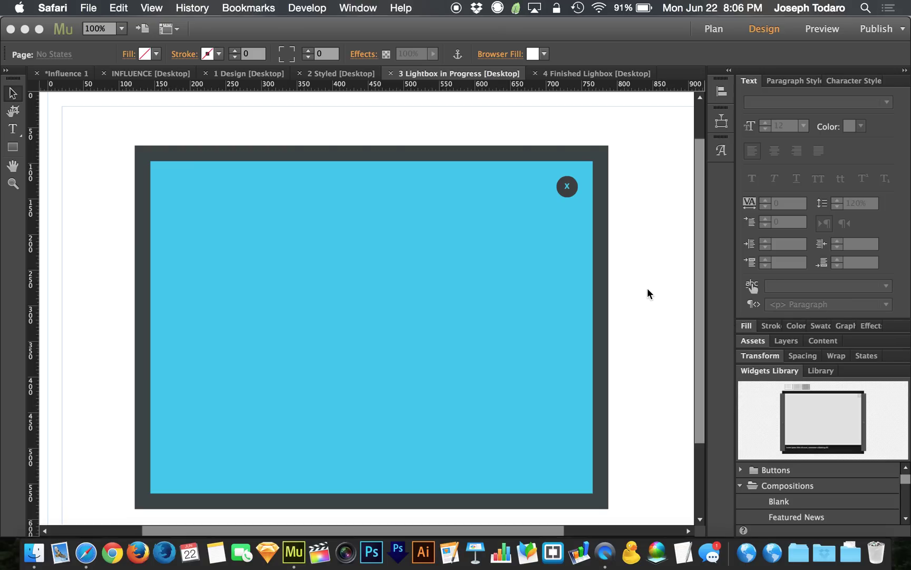
pyautogui.click(647, 287)
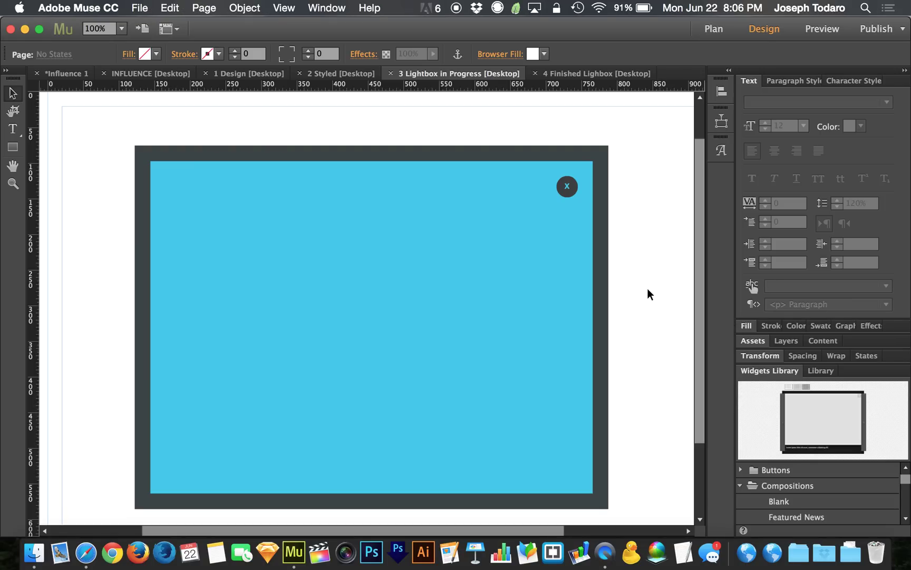
pyautogui.click(446, 332)
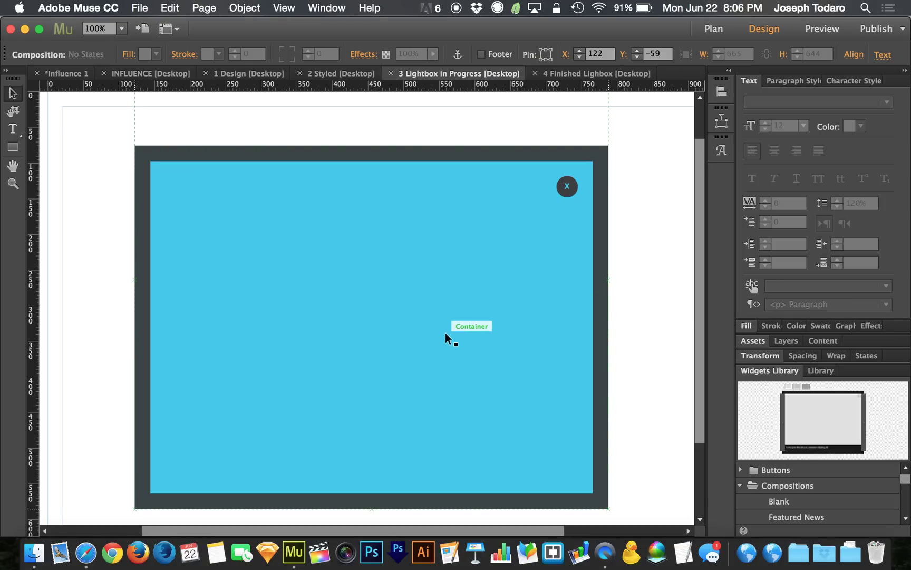
pyautogui.click(146, 74)
pyautogui.click(353, 318)
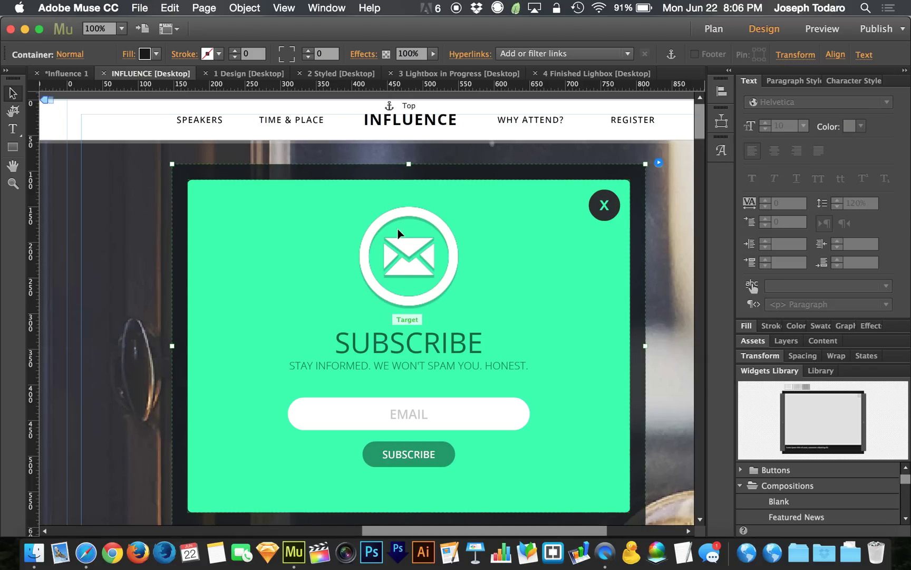
pyautogui.click(145, 228)
pyautogui.click(271, 233)
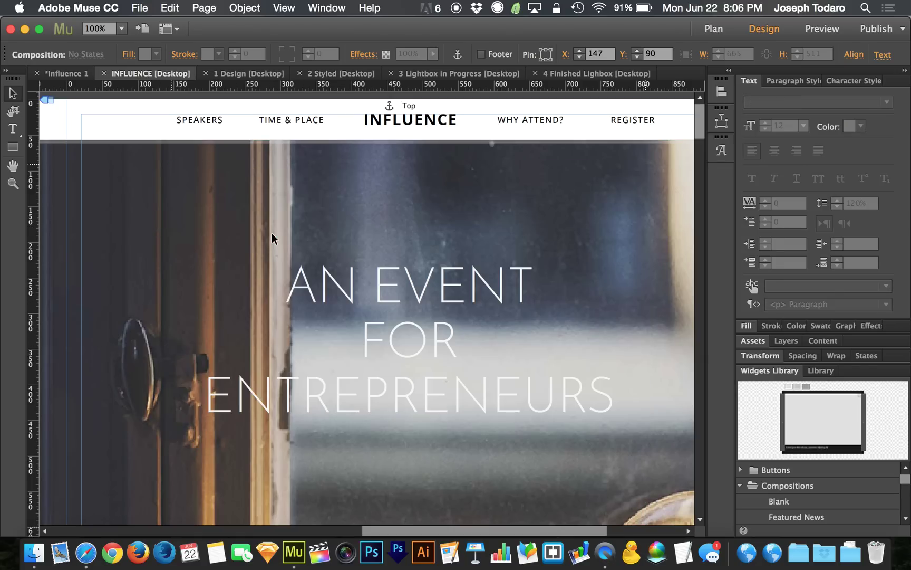
pyautogui.click(271, 232)
pyautogui.click(482, 287)
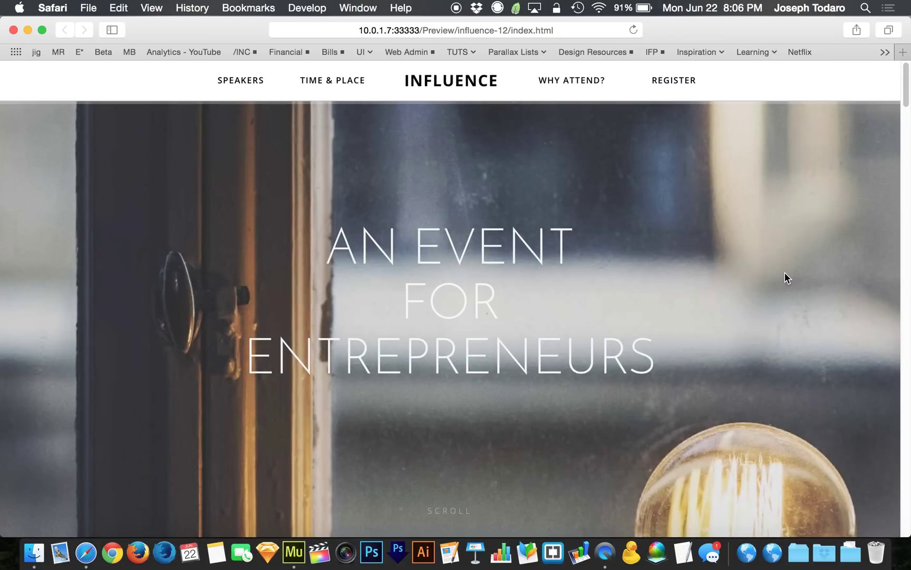
pyautogui.press('super+w')
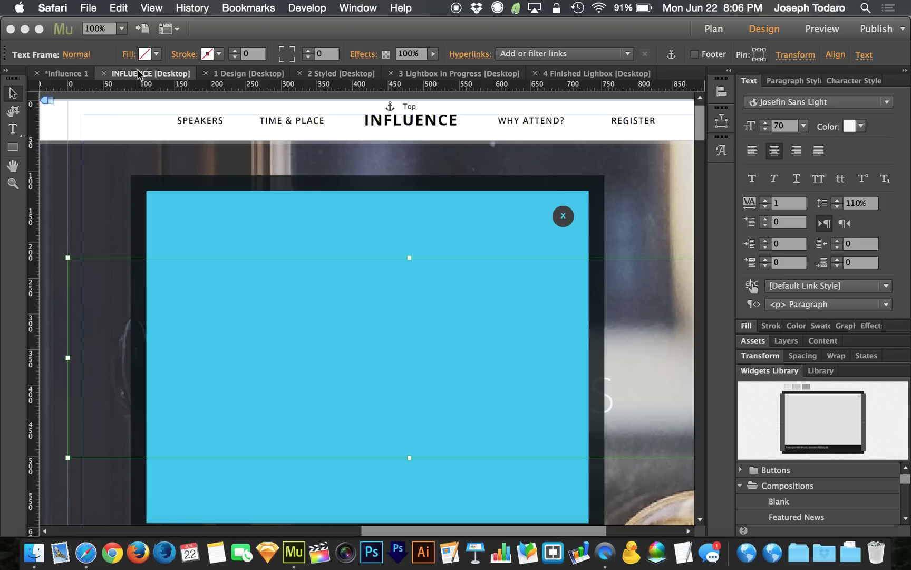
pyautogui.click(356, 232)
pyautogui.press('Escape')
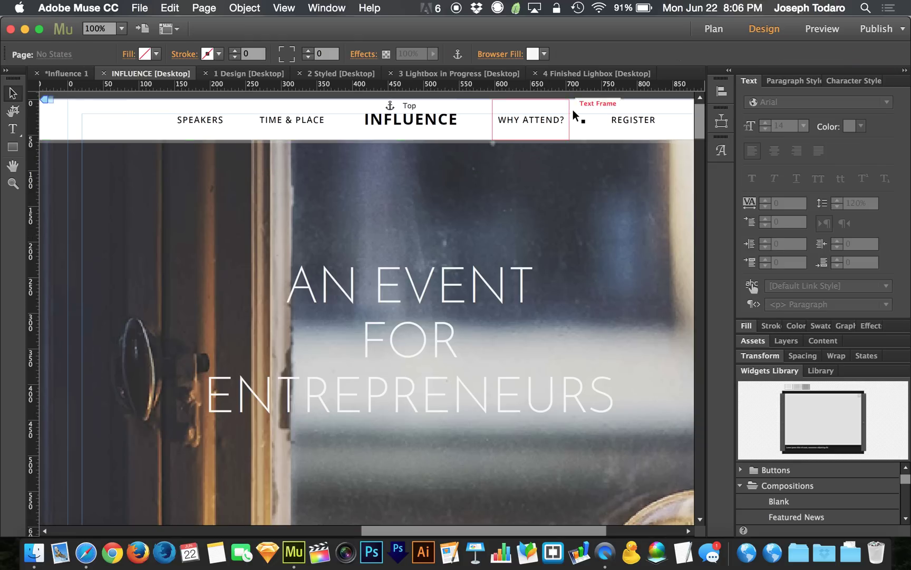
pyautogui.click(474, 75)
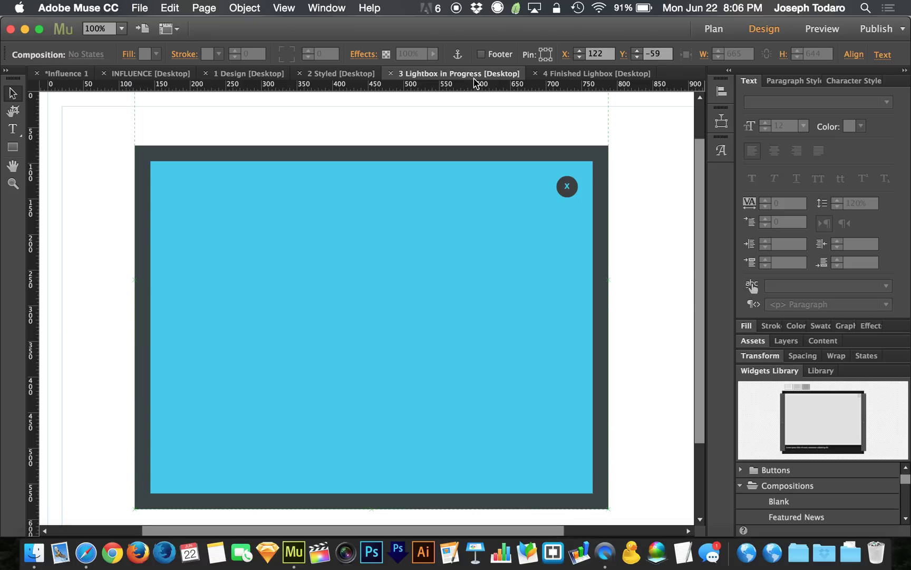
pyautogui.click(658, 326)
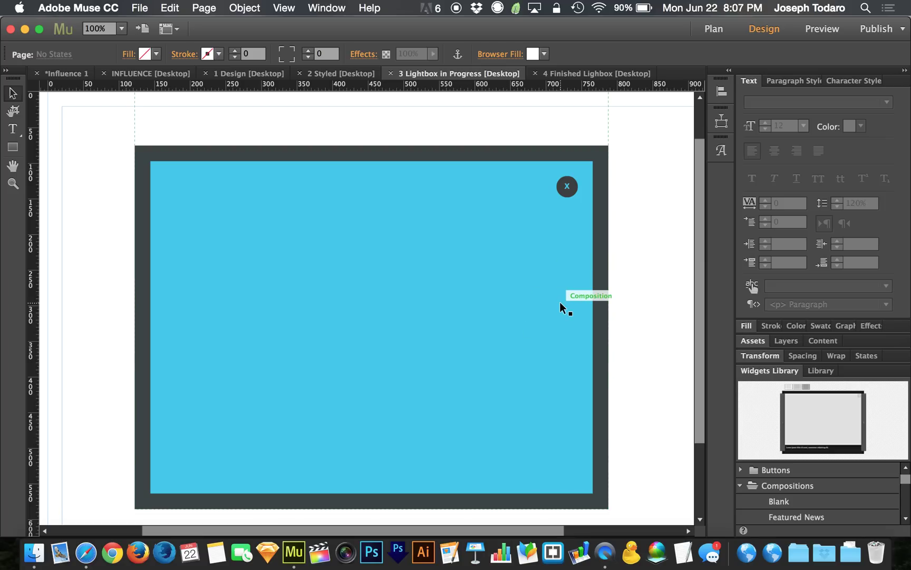
pyautogui.click(603, 279)
# Select the blue lightbox panel, duplicate then undo it, and move to the 2 Styled page.
pyautogui.click(605, 282)
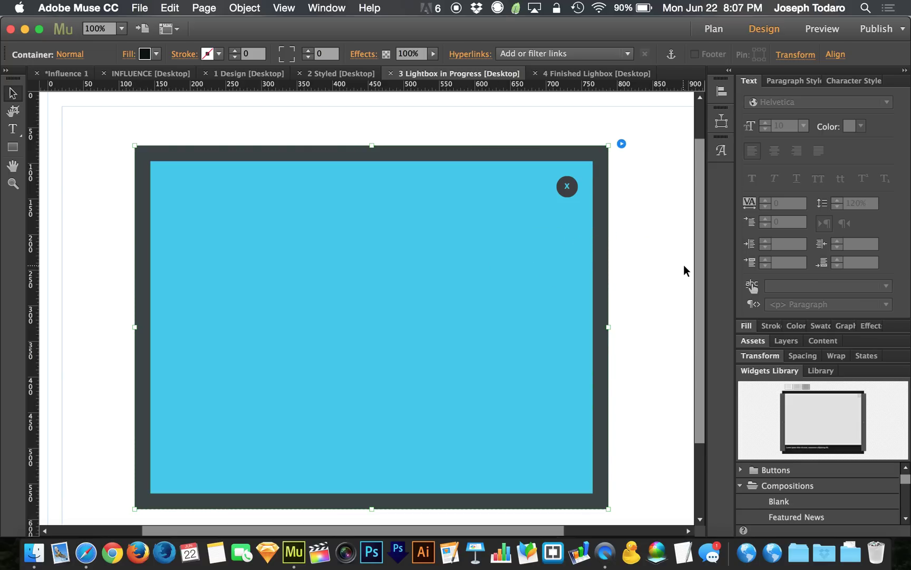
pyautogui.click(489, 304)
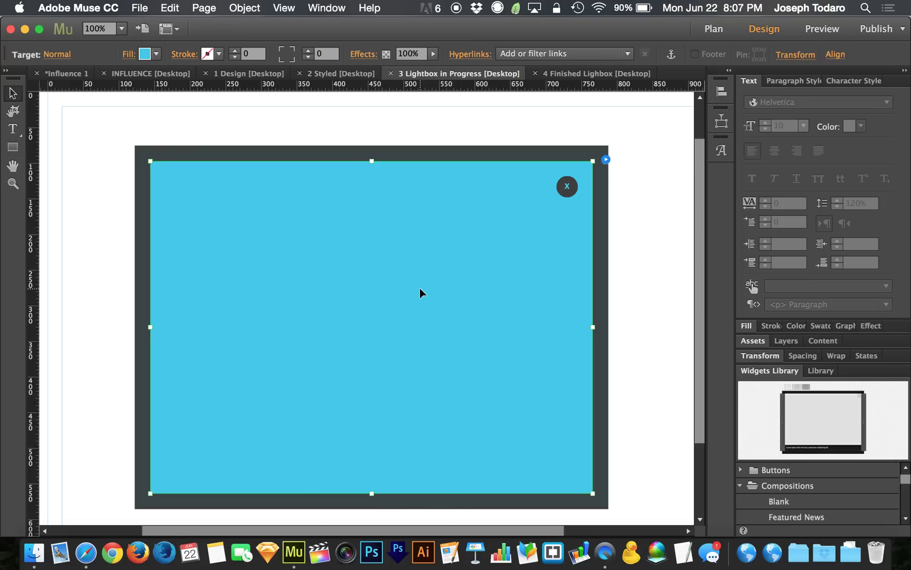
pyautogui.click(667, 235)
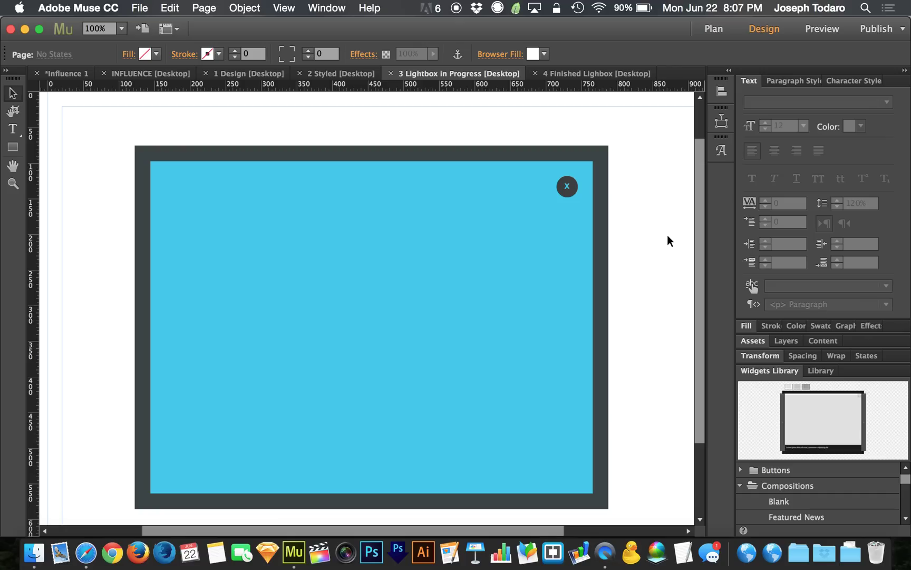
pyautogui.click(328, 245)
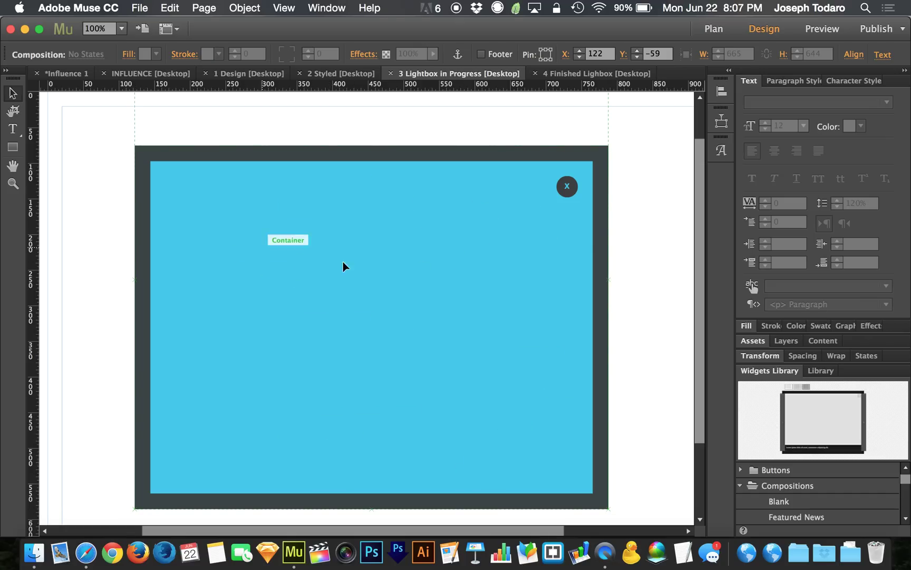
pyautogui.click(349, 293)
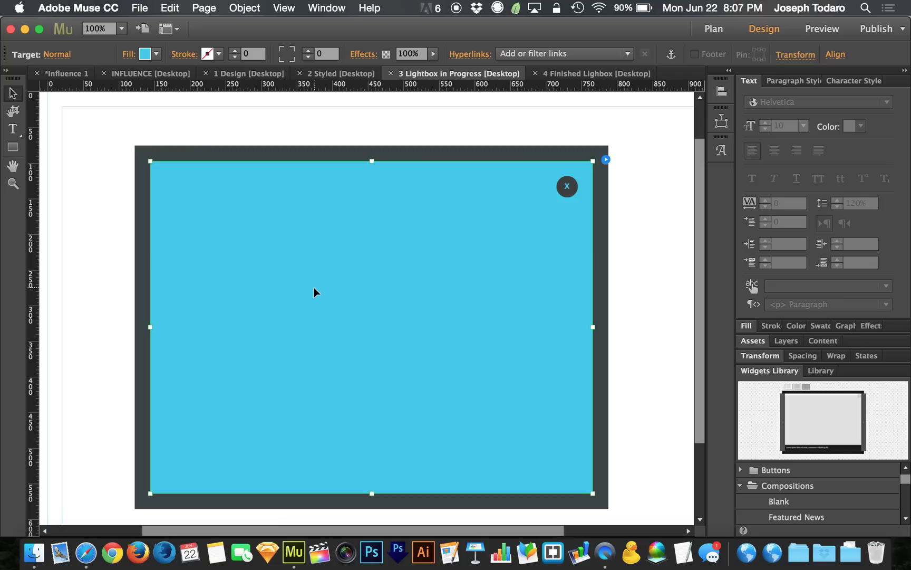
pyautogui.press('super+d')
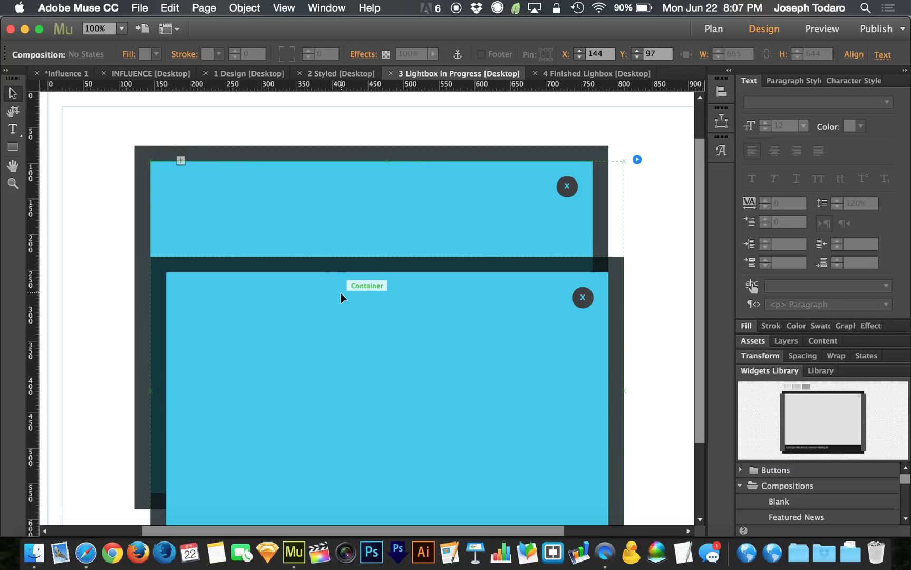
pyautogui.press('super+z')
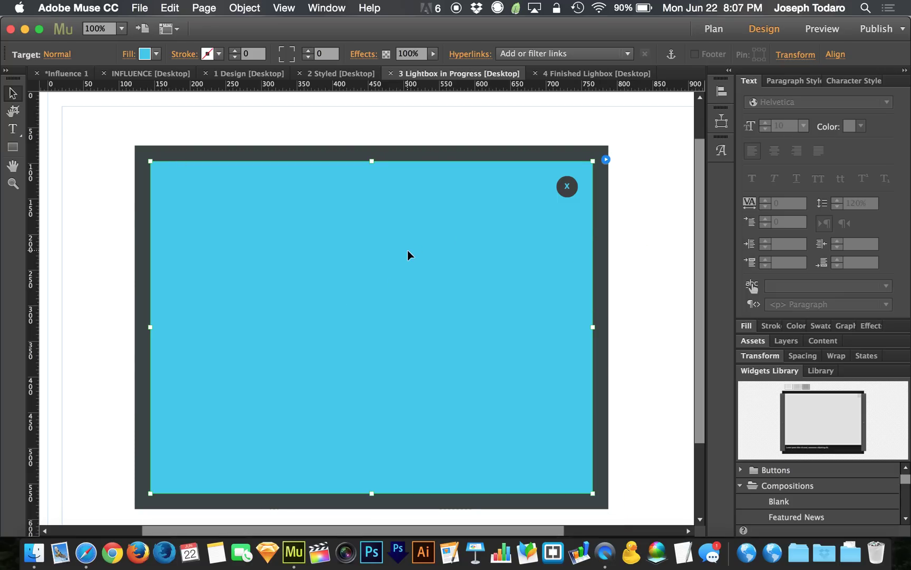
pyautogui.click(329, 75)
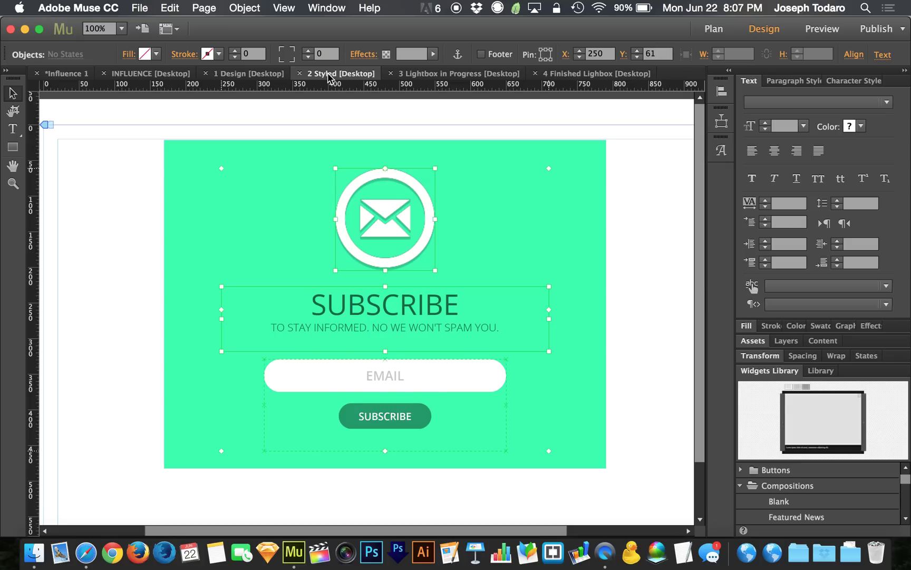
# Select the envelope icon, SUBSCRIBE heading and email form on the 2 Styled page.
pyautogui.click(651, 297)
pyautogui.click(415, 224)
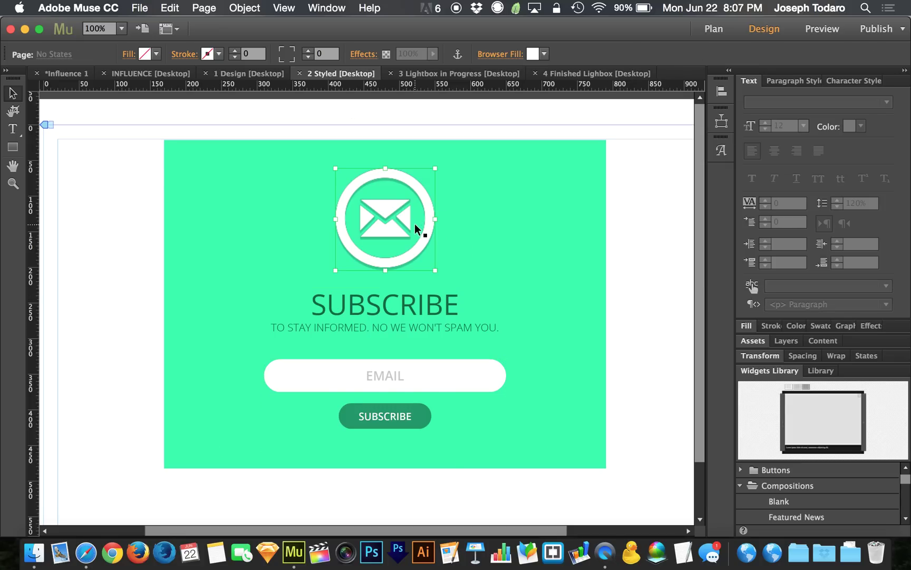
pyautogui.keyDown('shift'); pyautogui.click(403, 297); pyautogui.keyUp('shift')
pyautogui.keyDown('shift'); pyautogui.click(405, 380); pyautogui.keyUp('shift')
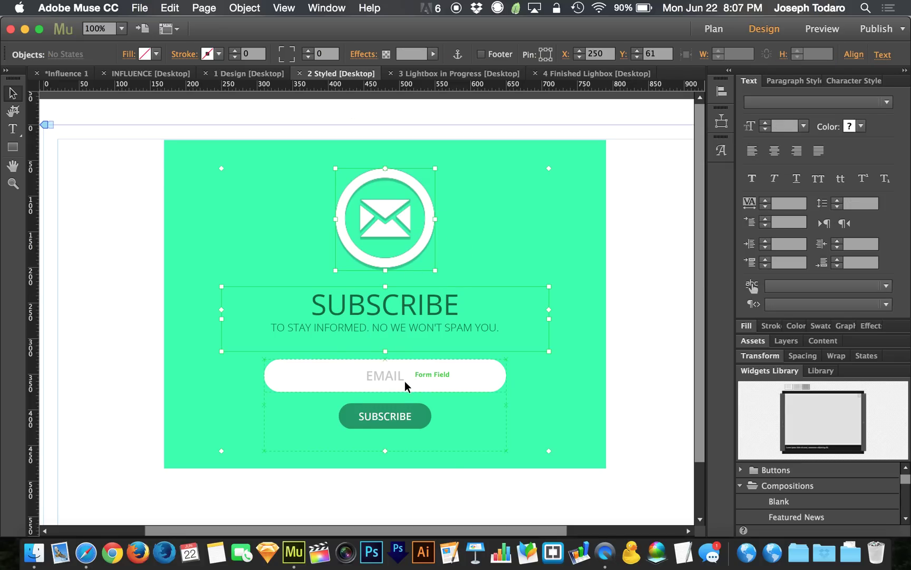
# Paste them into the blue panel on the 3 Lightbox in Progress page.
pyautogui.click(463, 74)
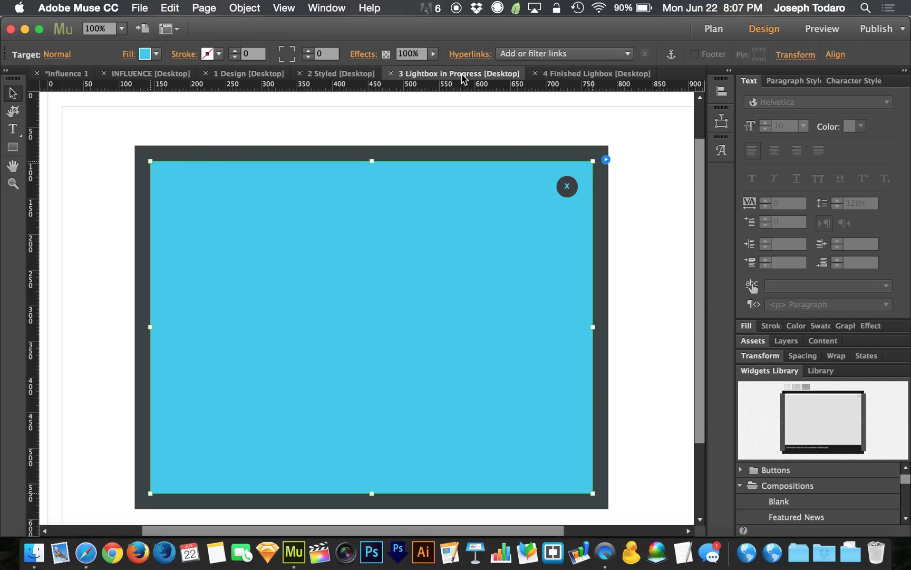
pyautogui.click(678, 234)
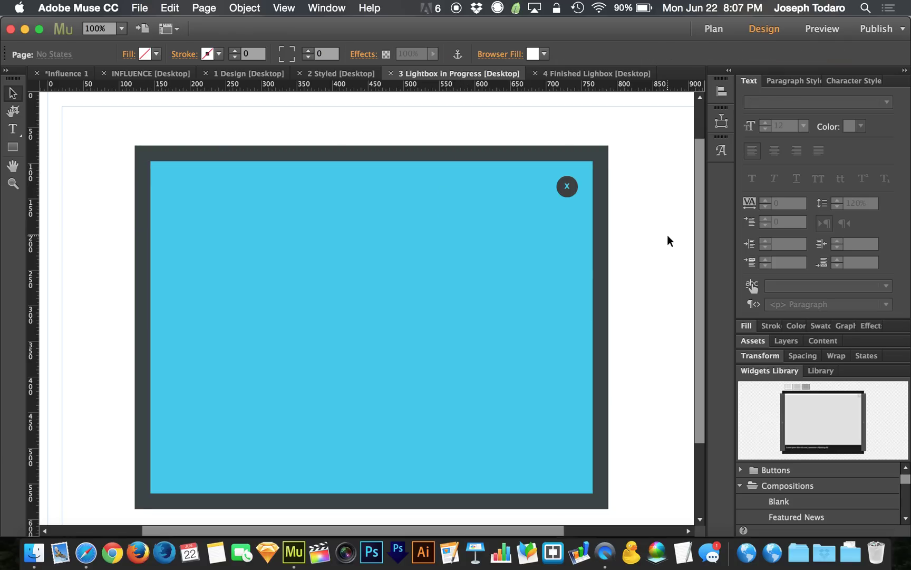
pyautogui.click(314, 238)
pyautogui.click(314, 238)
pyautogui.click(316, 242)
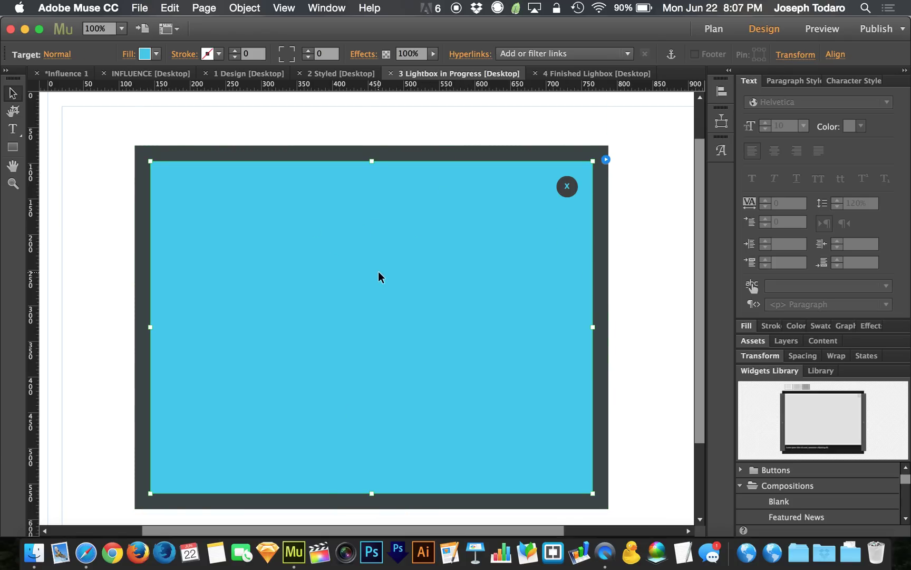
pyautogui.press('super+v')
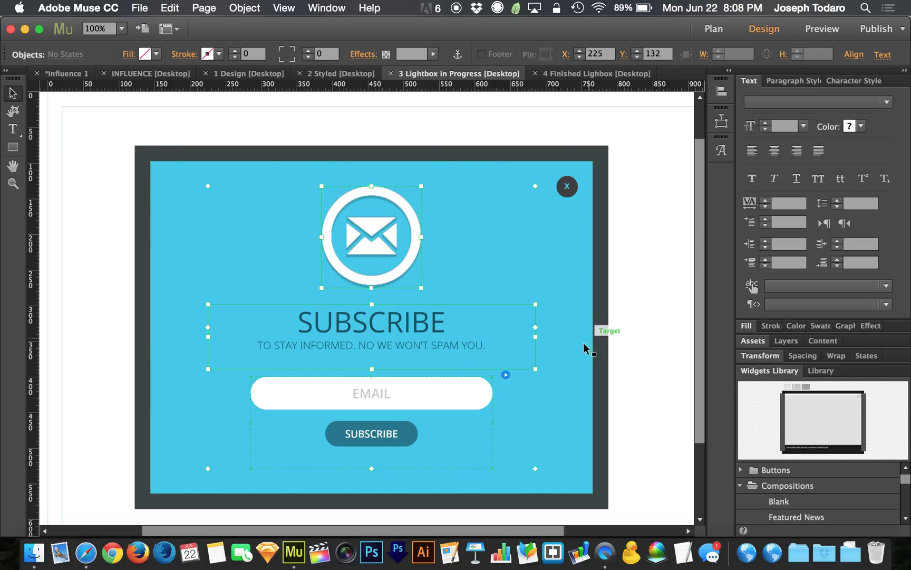
pyautogui.click(555, 370)
# Deselect everything, preview the lightbox page in Safari, and close the subscribe popup.
pyautogui.click(645, 354)
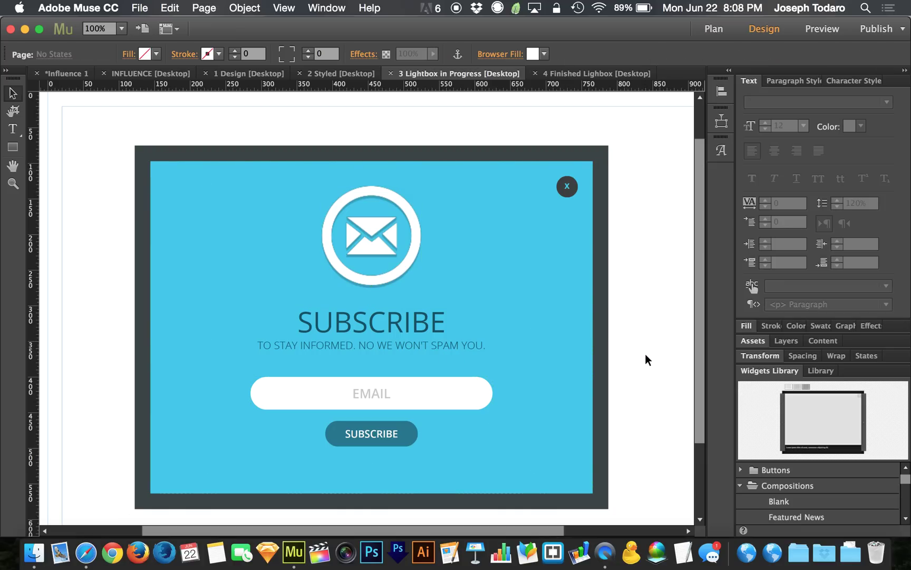
pyautogui.click(138, 7)
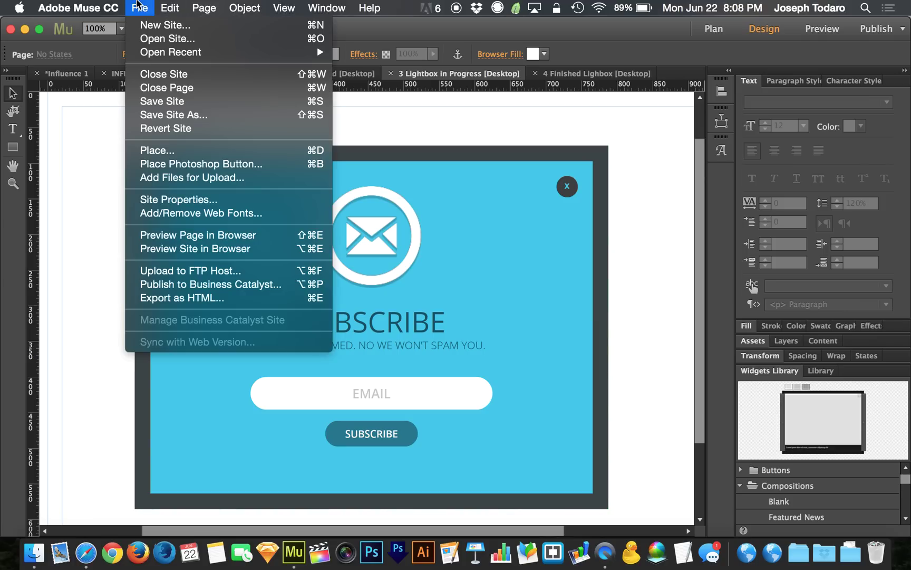
pyautogui.click(226, 237)
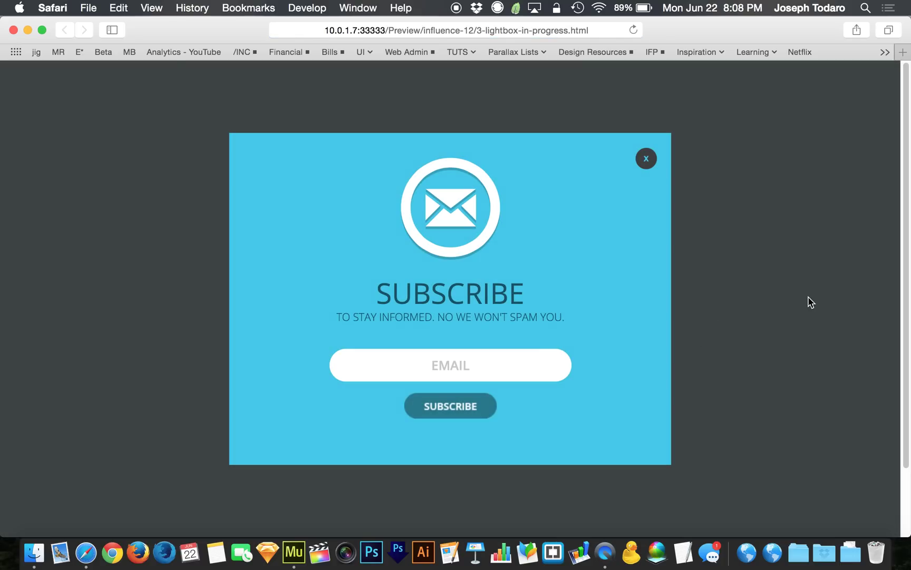
pyautogui.click(808, 301)
# Copy the whole lightbox composition onto the INFLUENCE page and preview that page.
pyautogui.press('super+Tab')
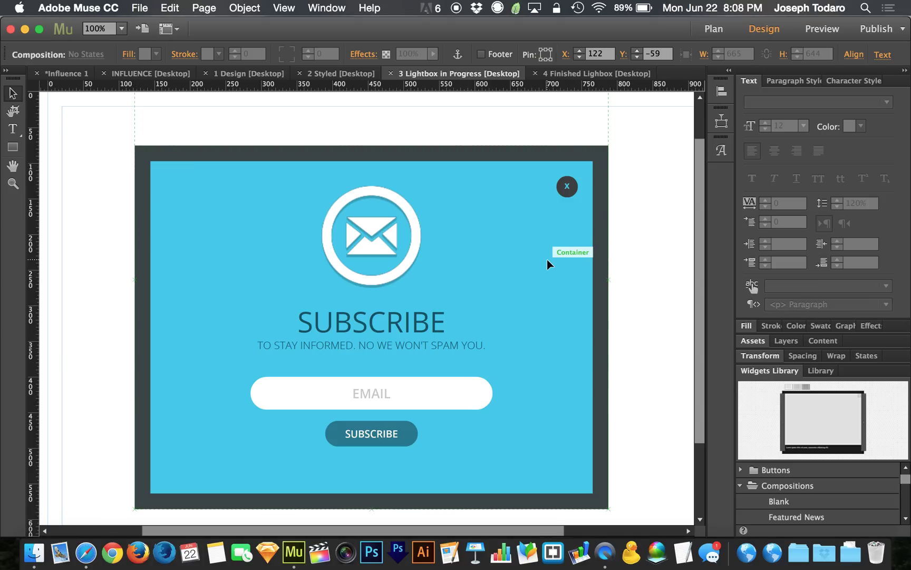
pyautogui.click(421, 271)
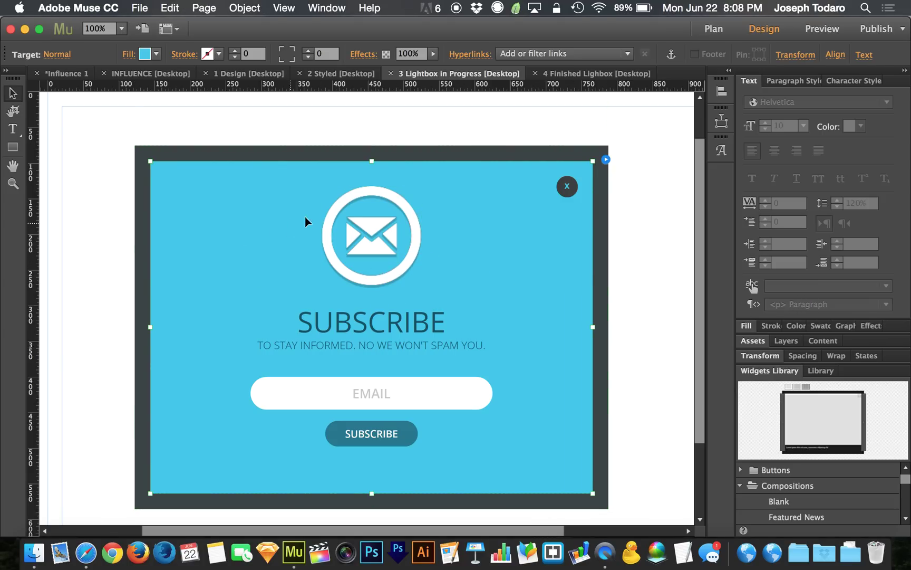
pyautogui.click(338, 232)
pyautogui.click(617, 248)
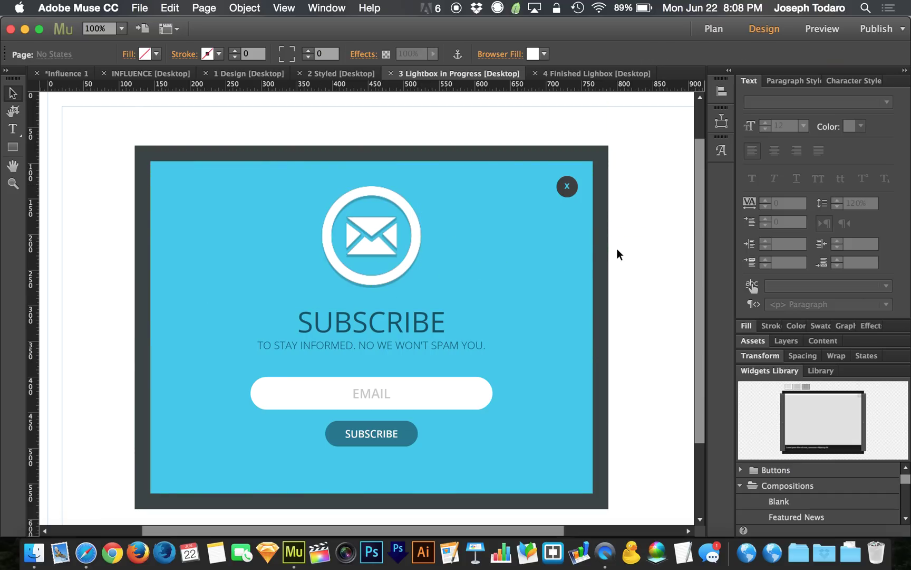
pyautogui.click(381, 273)
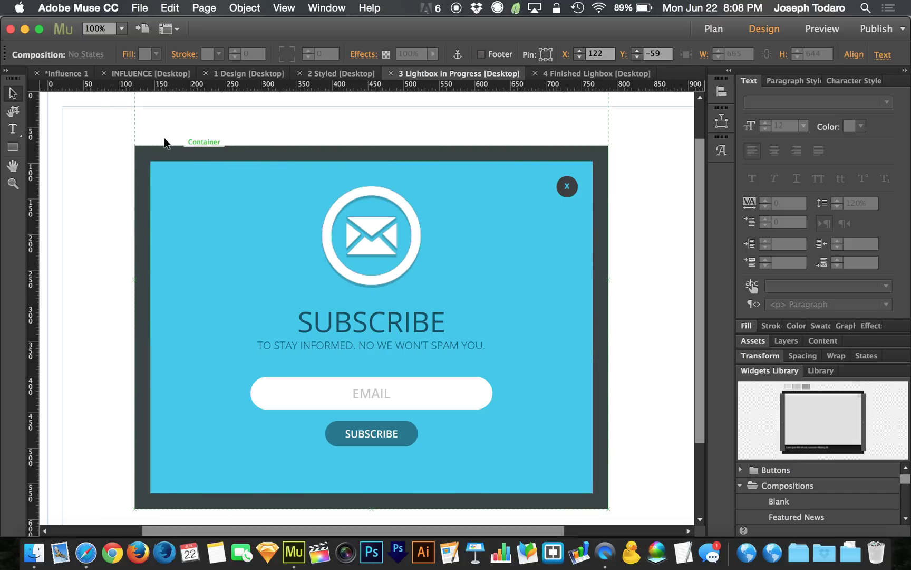
pyautogui.click(150, 73)
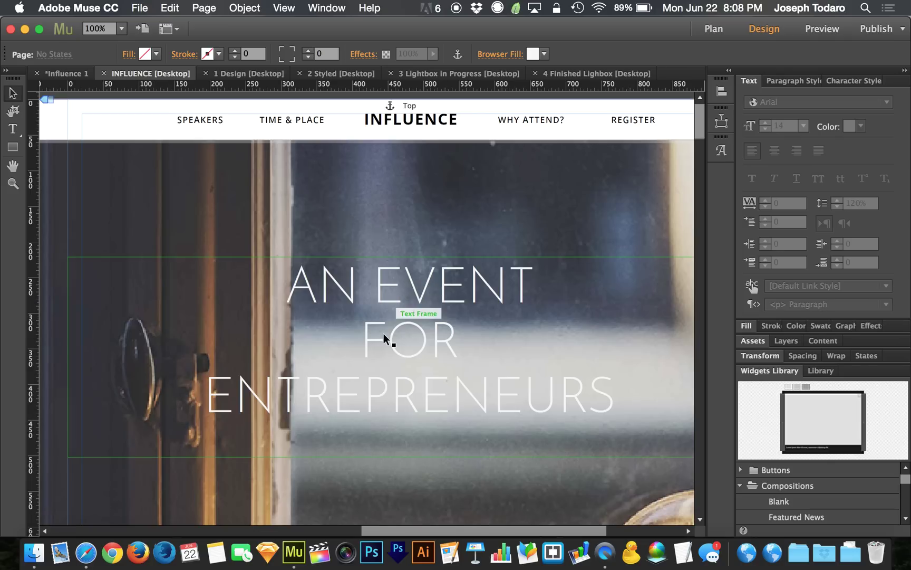
pyautogui.click(387, 338)
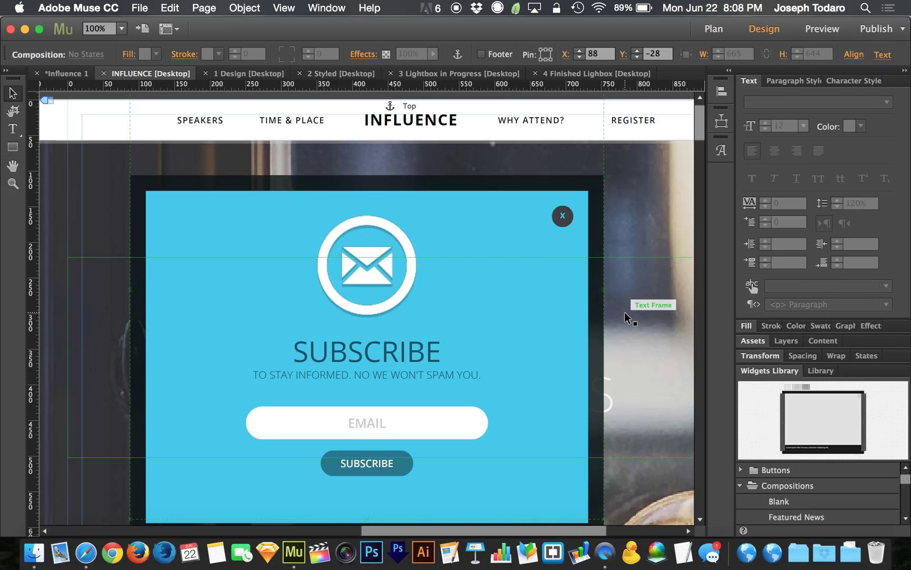
pyautogui.click(624, 311)
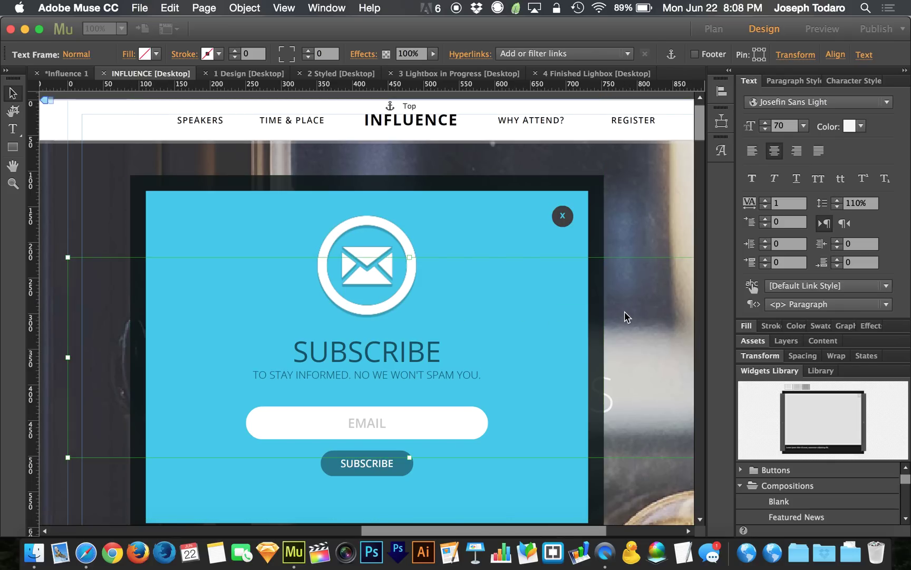
pyautogui.press('super+shift+e')
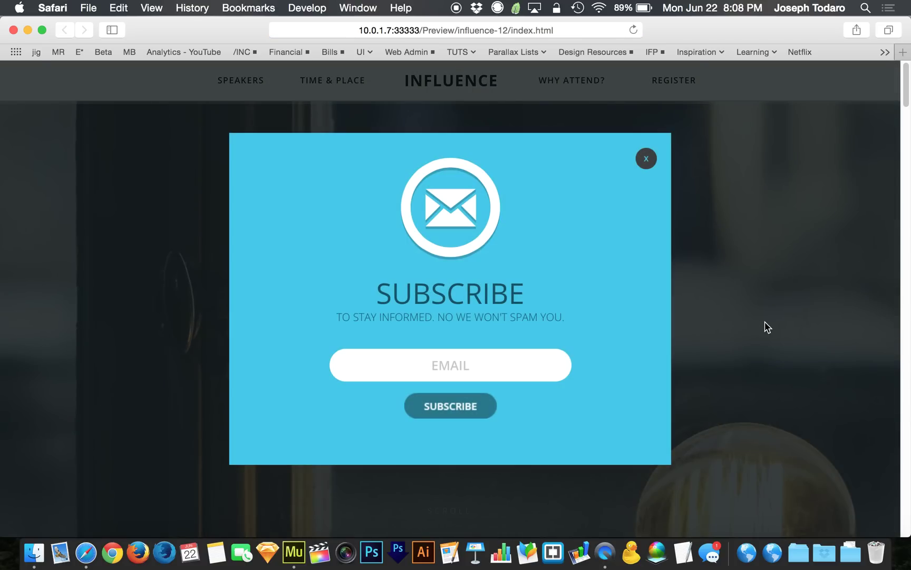
# Type and delete test text in the popup's EMAIL field, dismiss the popup, and close Safari.
pyautogui.click(492, 357)
pyautogui.write('kjahsdfkjlhasdlkjf')
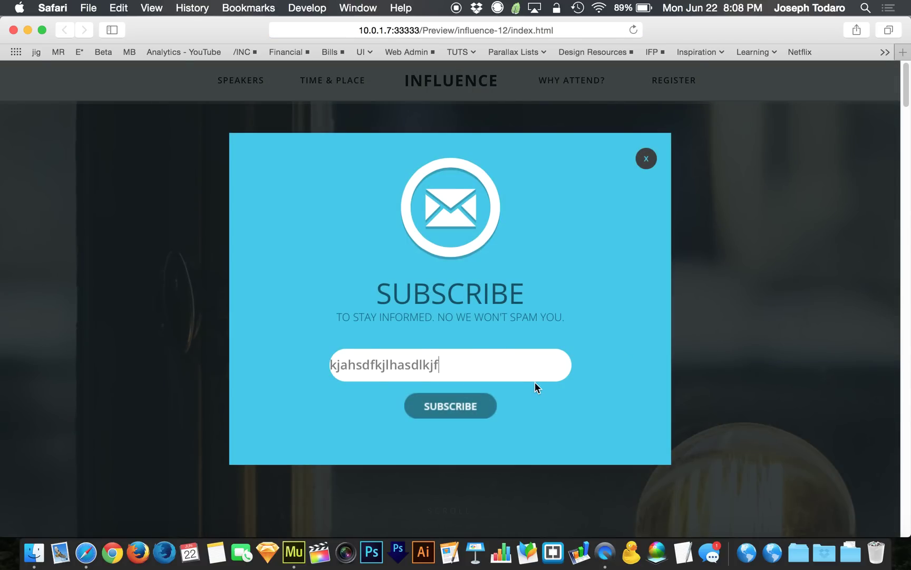
pyautogui.write('asdf')
pyautogui.press('super+a')
pyautogui.press('BackSpace')
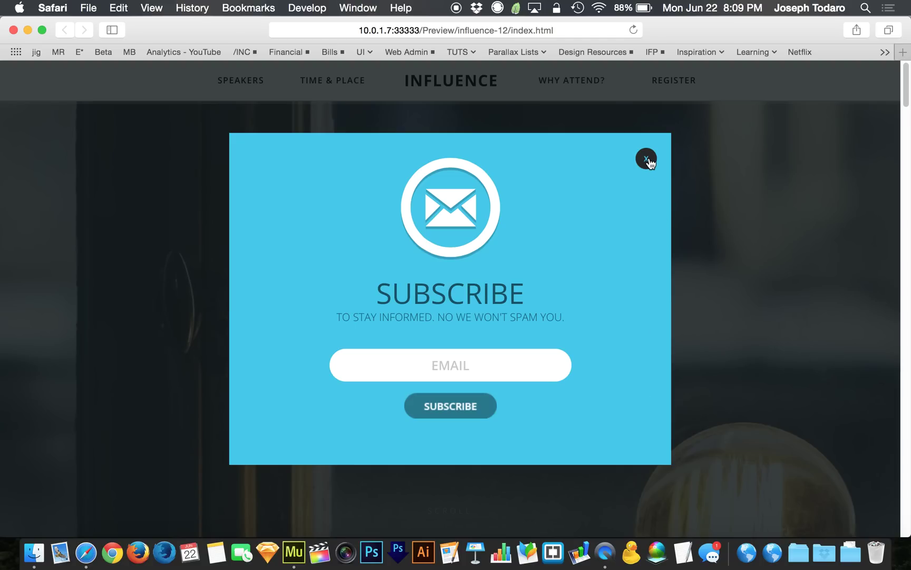
pyautogui.click(835, 208)
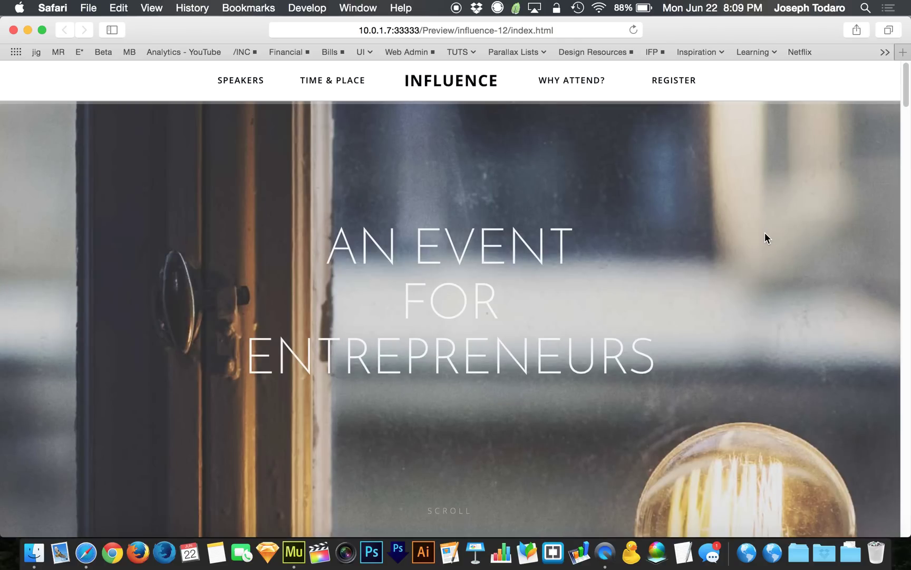
pyautogui.press('super+w')
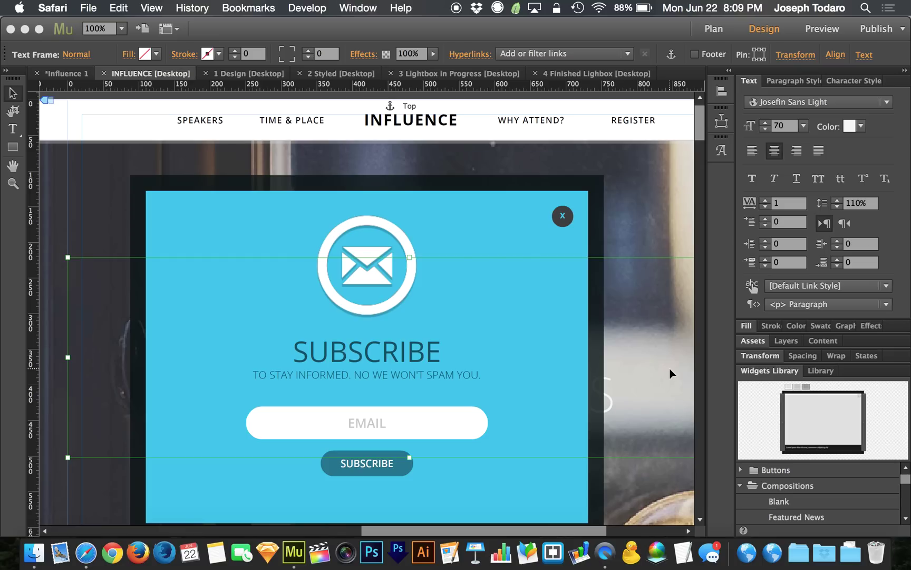
# Bring Muse forward and view the 4 Finished Lightbox page with the completed green subscribe lightbox.
pyautogui.click(612, 228)
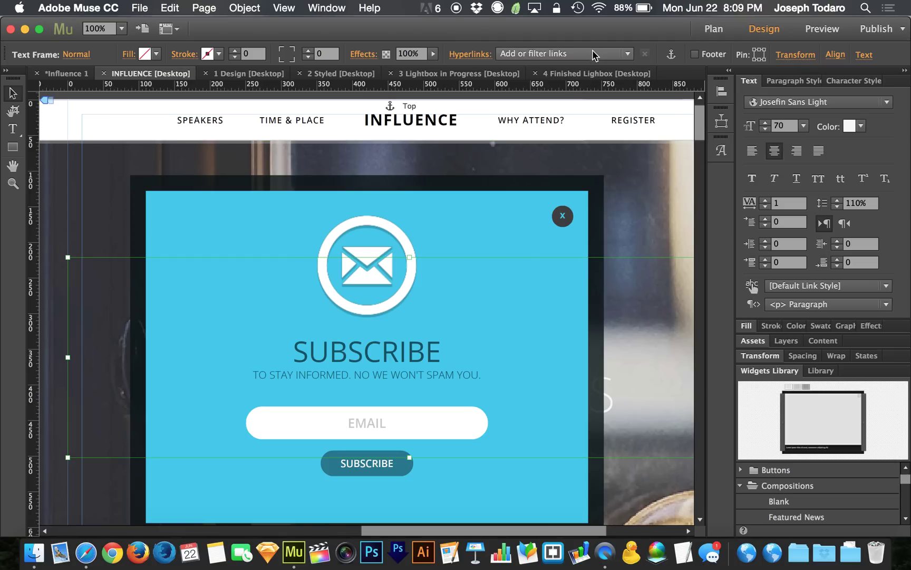
pyautogui.click(595, 74)
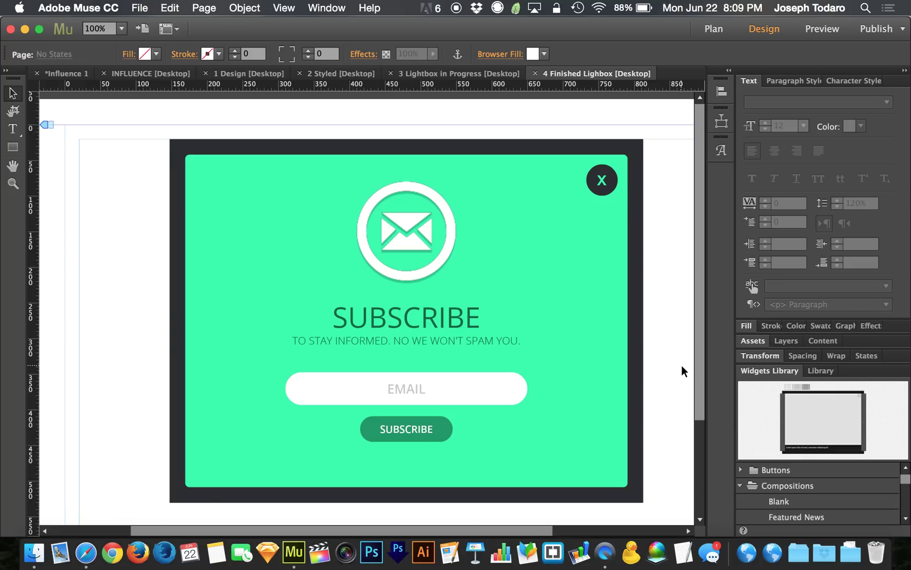